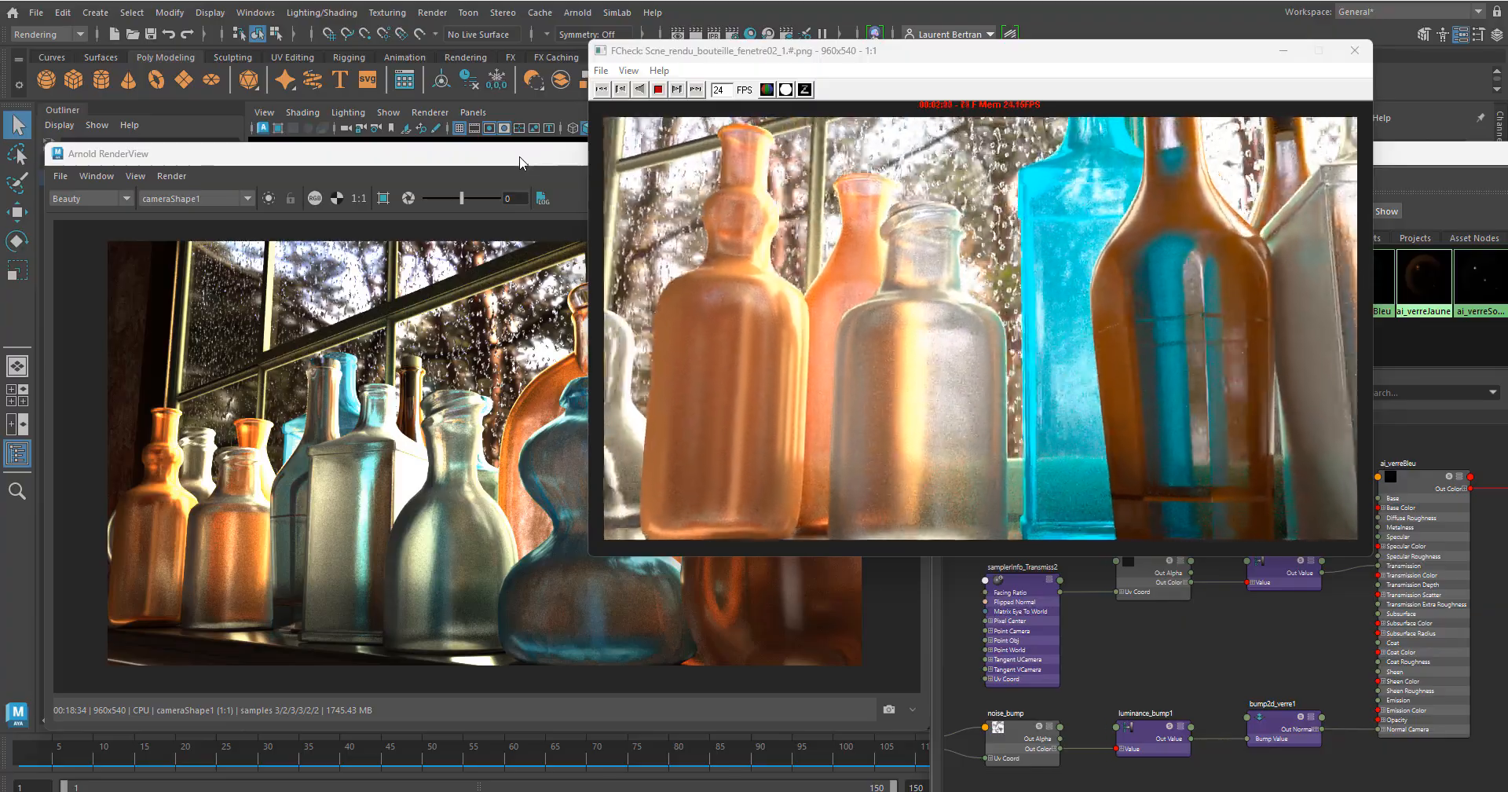
- Review the bottle render in the Arnold RenderView, reposition and narrow its window, and close it
left_click(520, 162)
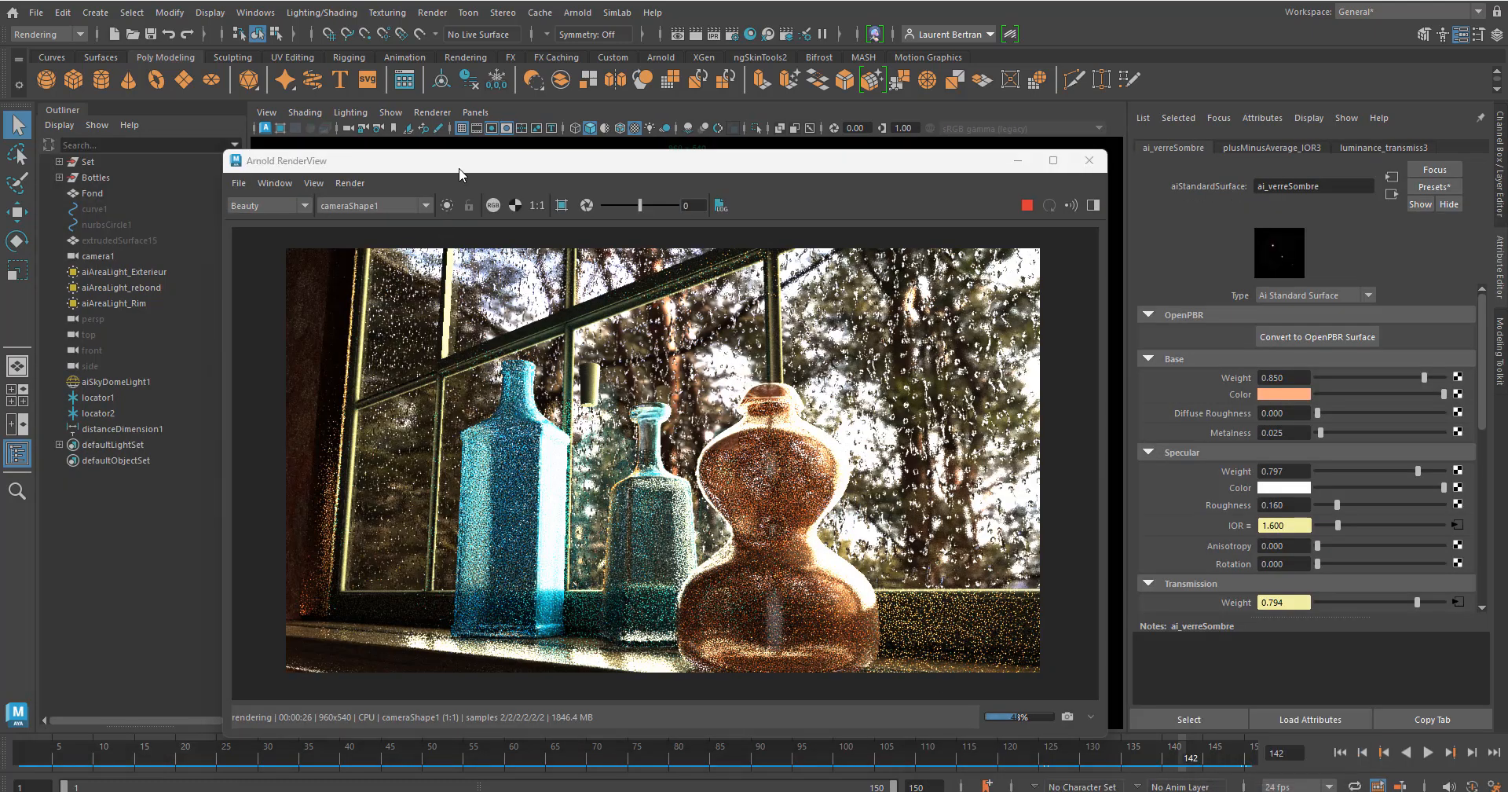
left_click_drag(460, 164, 351, 155)
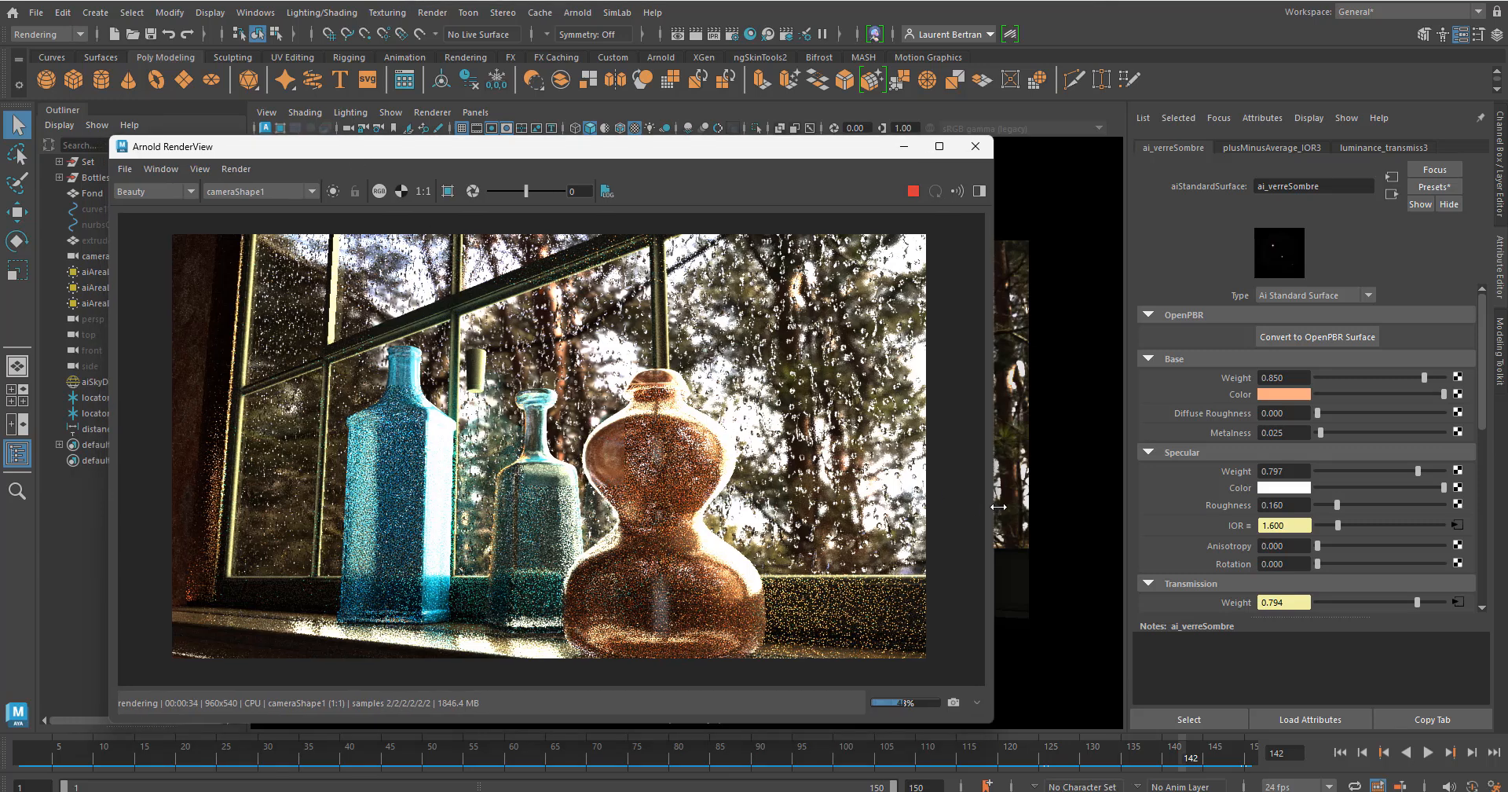
left_click_drag(993, 502, 910, 502)
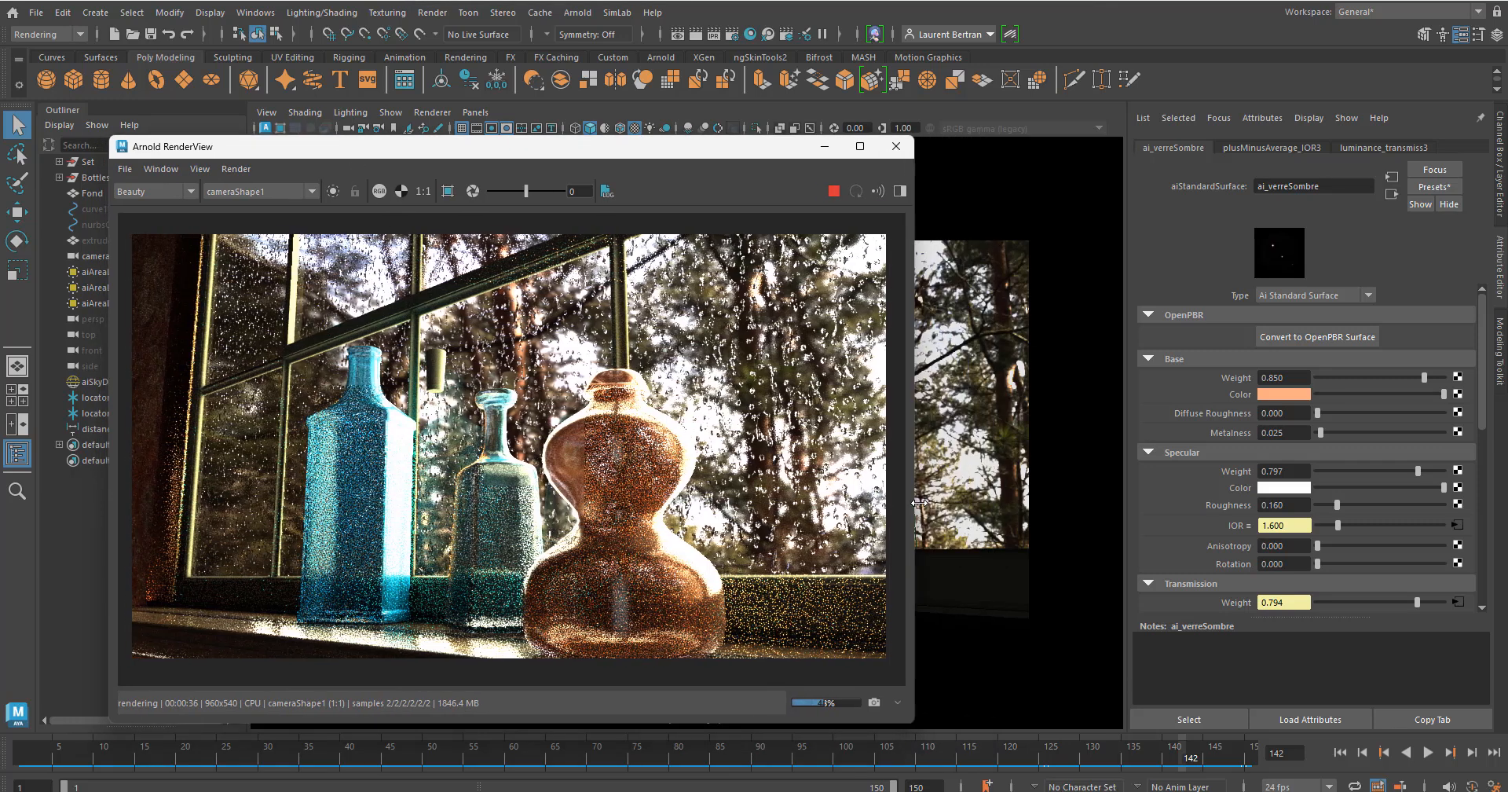
mouse_move(604, 155)
left_mouse_down()
mouse_move(788, 157)
mouse_move(754, 162)
mouse_move(697, 223)
mouse_move(593, 175)
left_mouse_up()
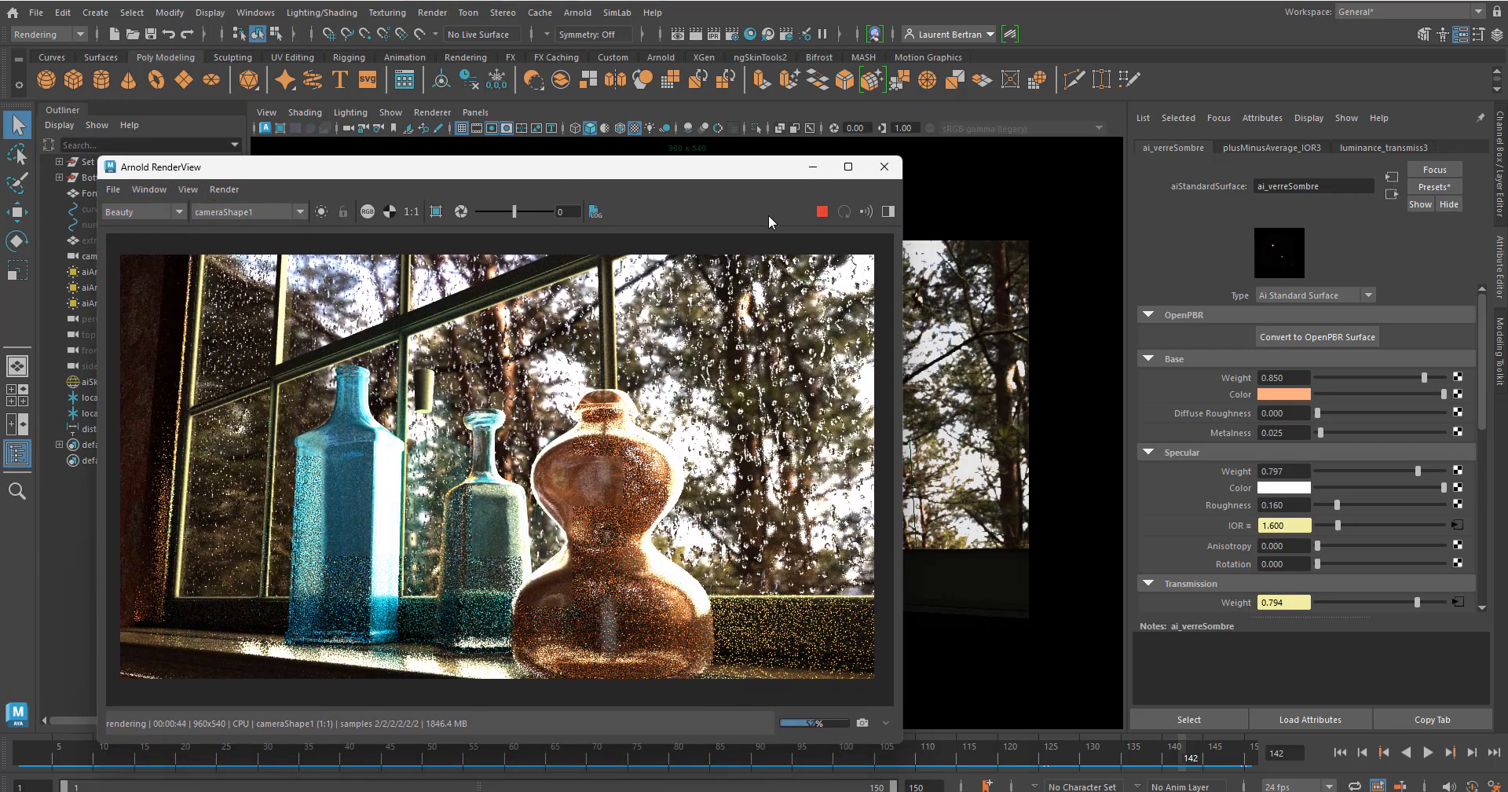
left_click(884, 167)
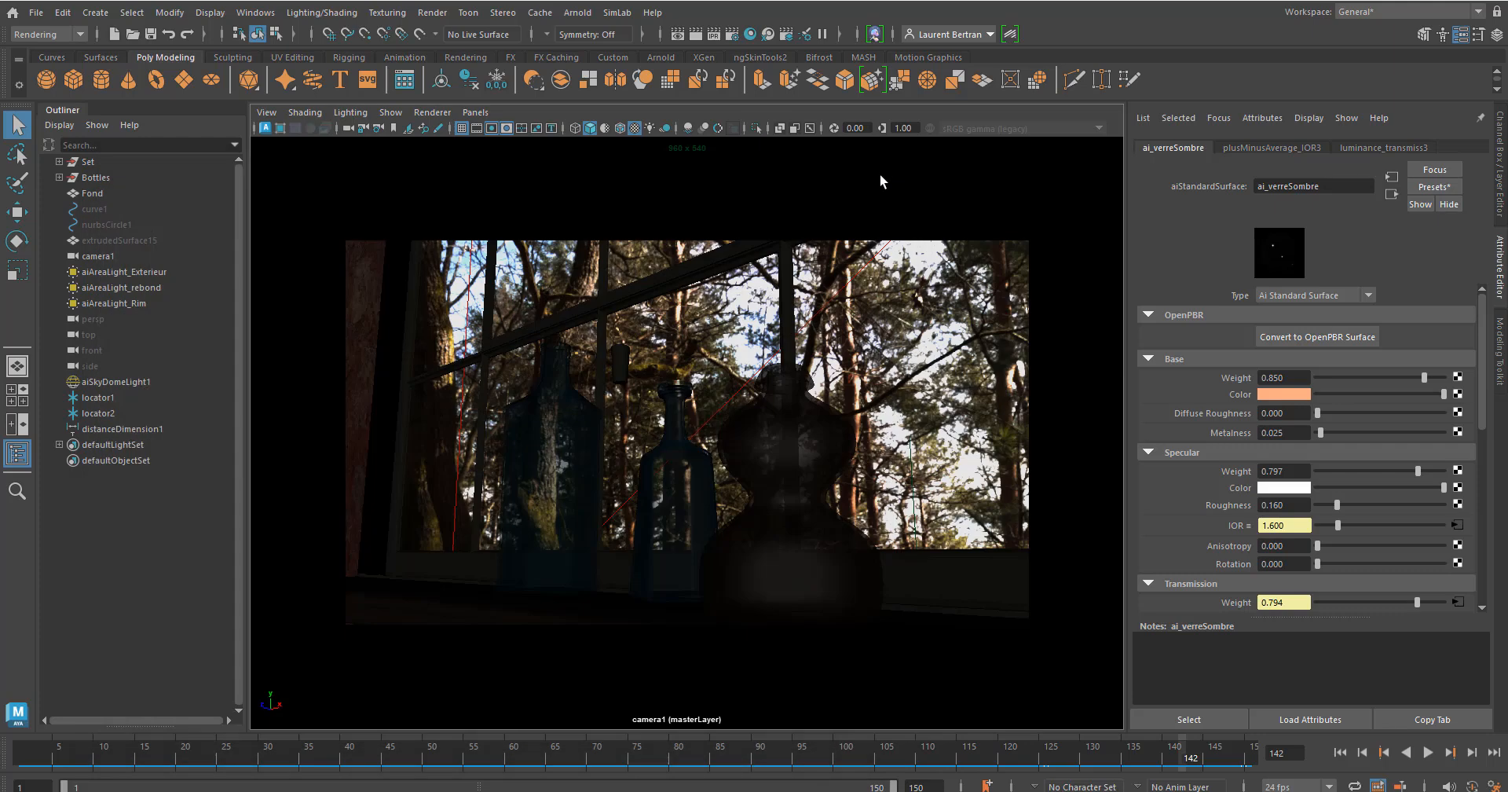
- Inspect the materials assigned to the three bottles on the ledge and to the window glass
left_click(784, 442)
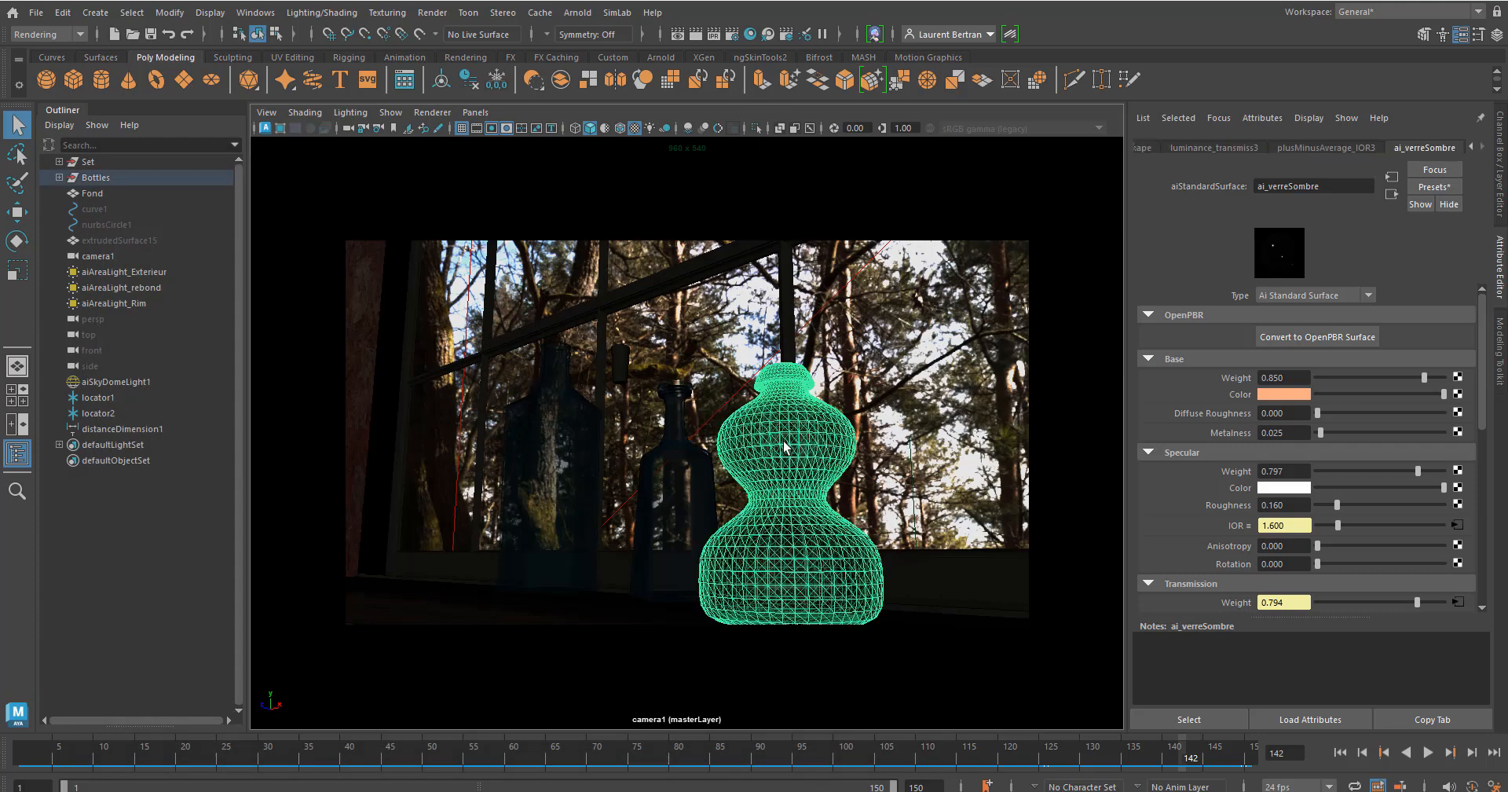
left_click(664, 471)
left_click(576, 471)
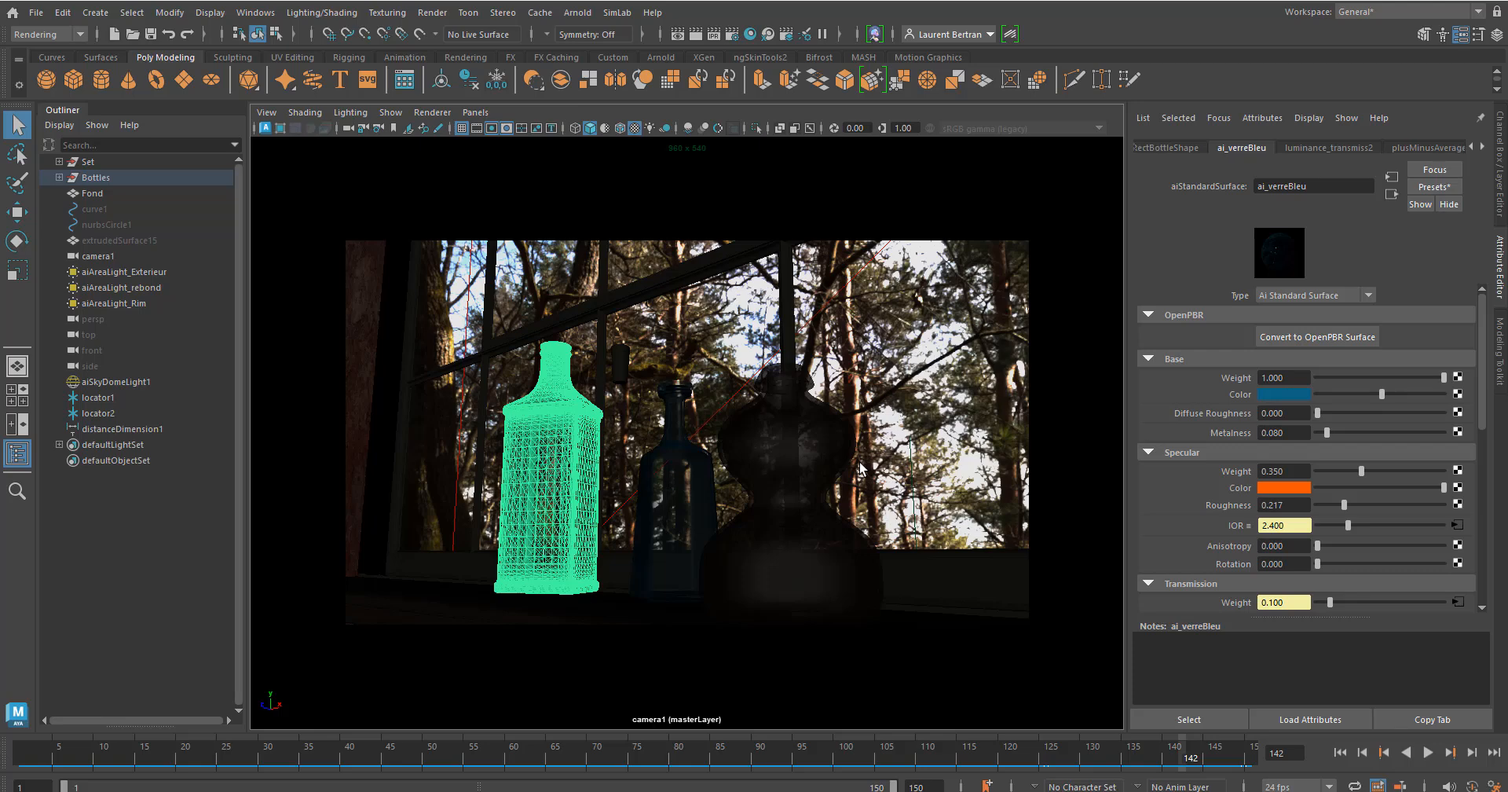
left_click(941, 467)
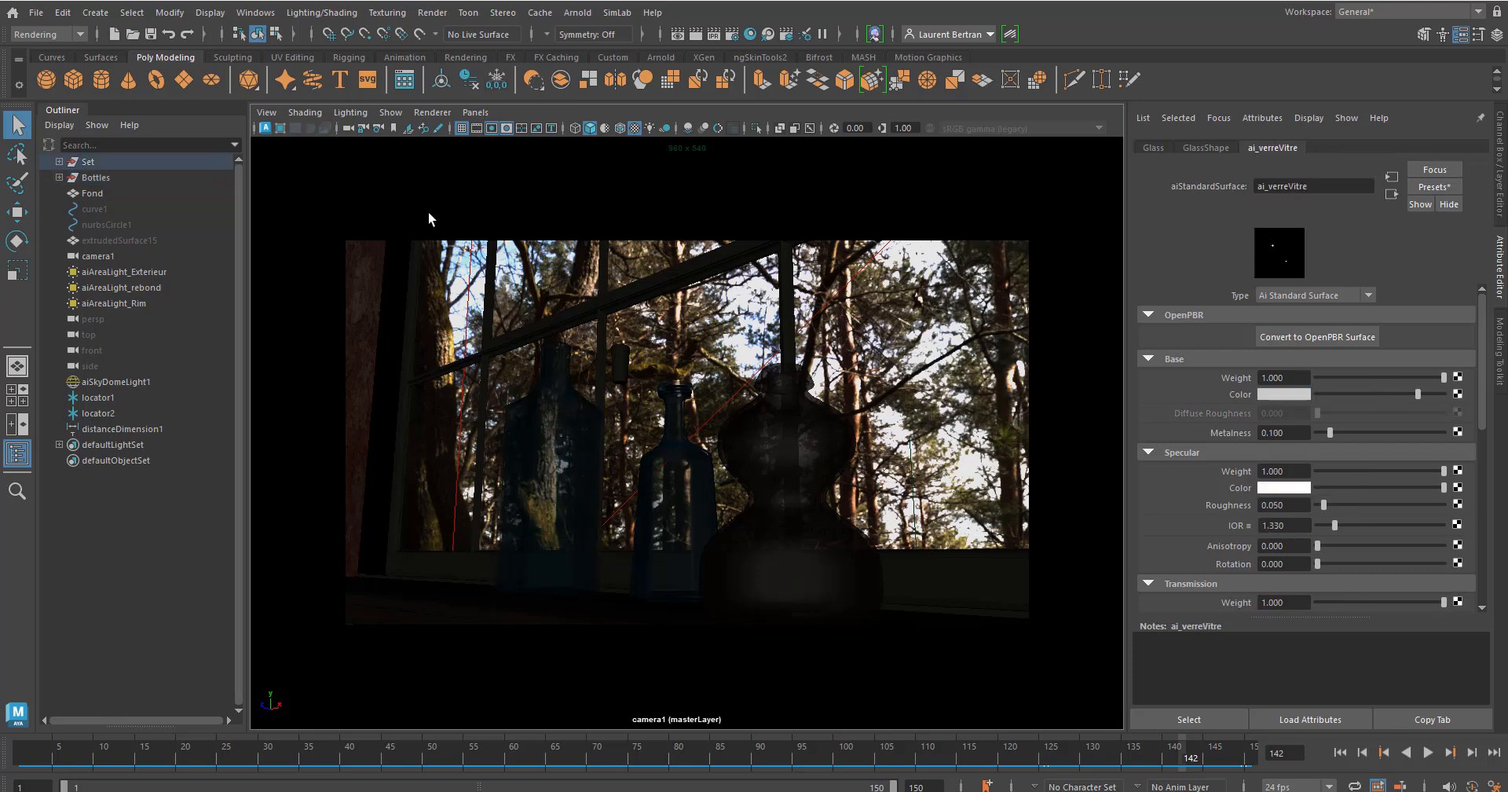
- Switch the viewport from the render camera to the persp camera to show the whole window set
left_click(475, 113)
mouse_move(548, 135)
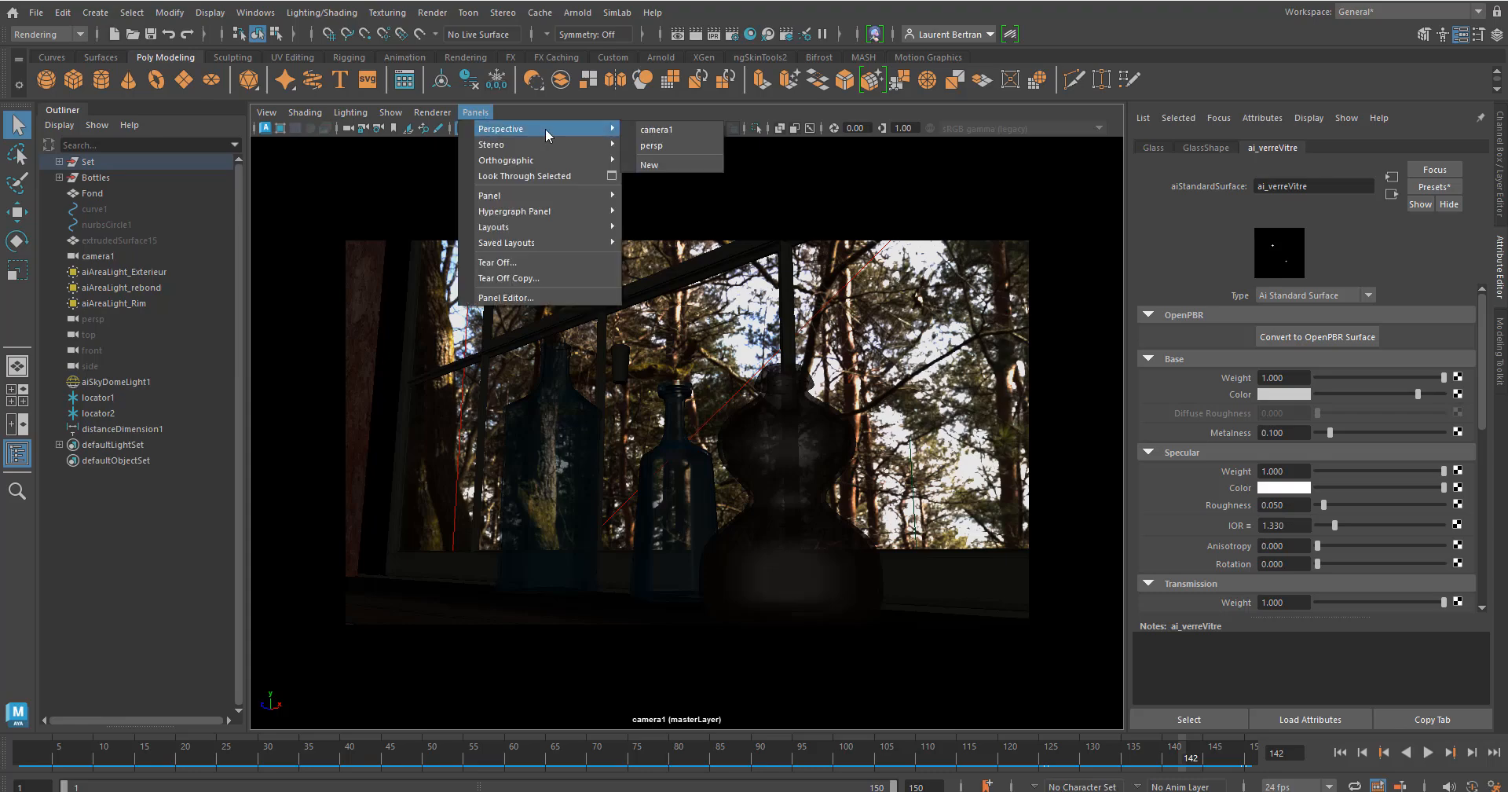
left_click(651, 145)
left_click_drag(658, 393, 704, 431, "alt")
right_click_drag(703, 431, 512, 425, "alt")
- Examine the sky dome light's attributes and its forest surroundings around the window wall
left_click(401, 369)
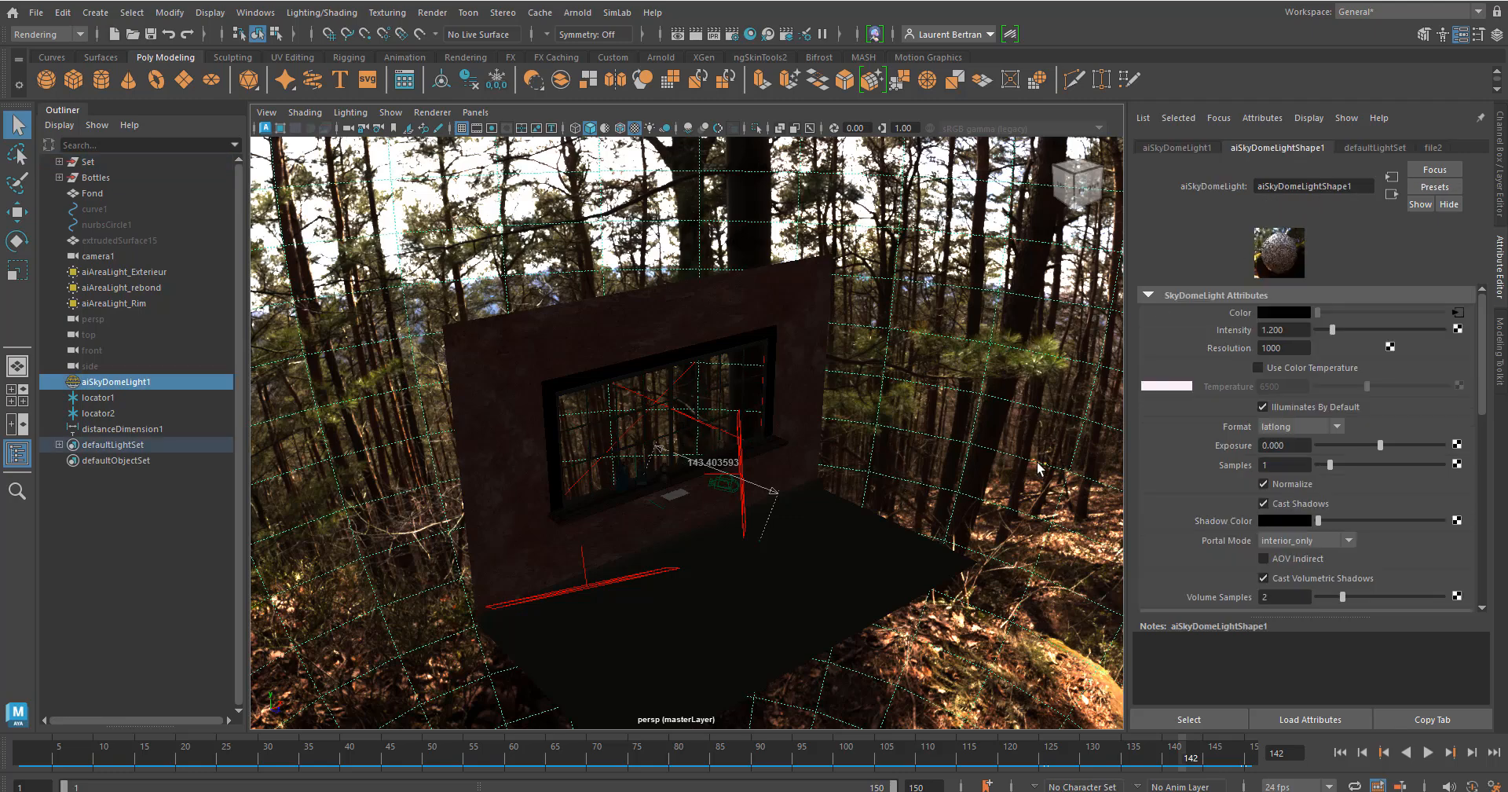
left_click_drag(1042, 470, 884, 450, "alt")
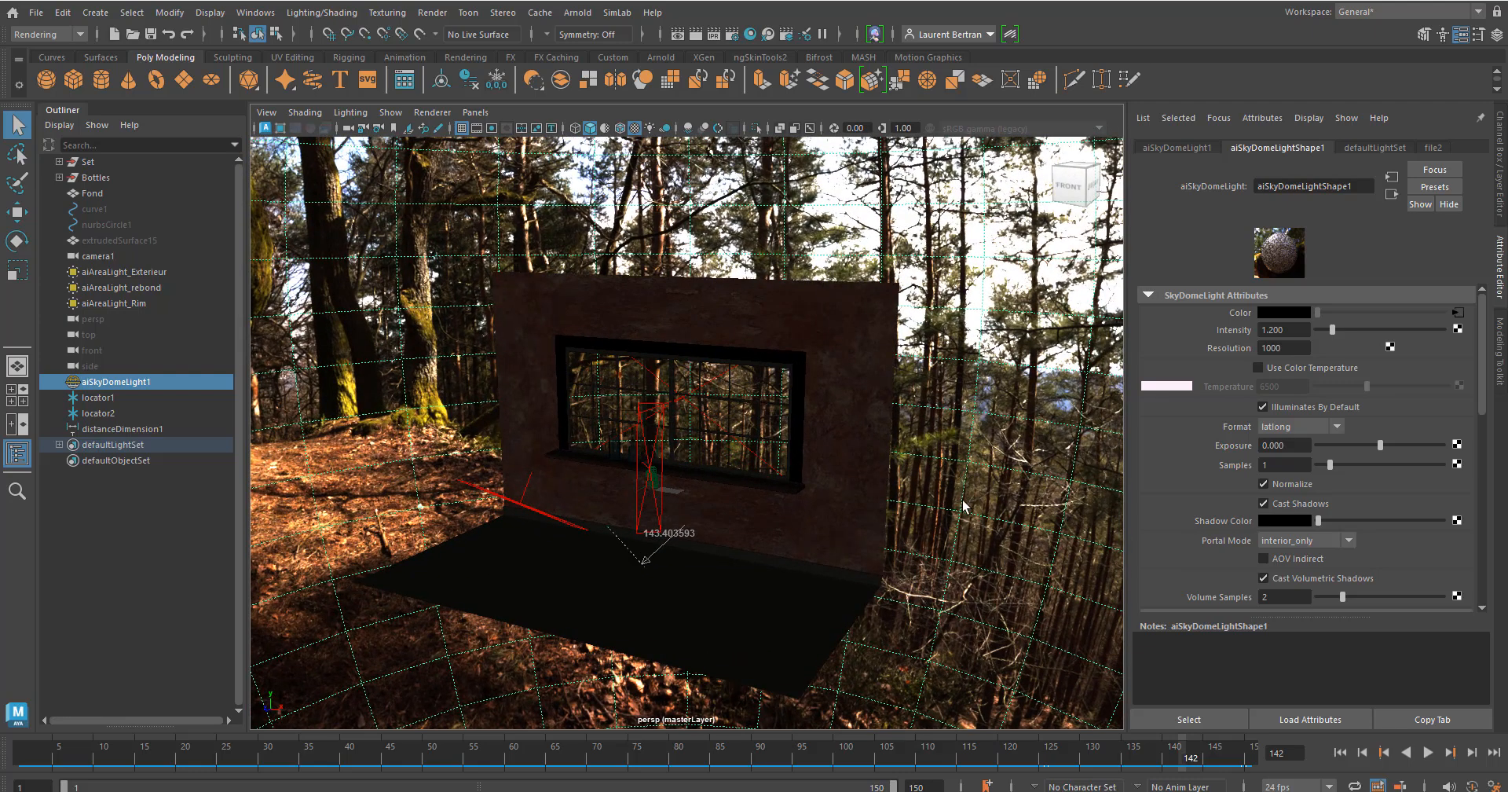
left_click_drag(953, 503, 864, 510, "alt")
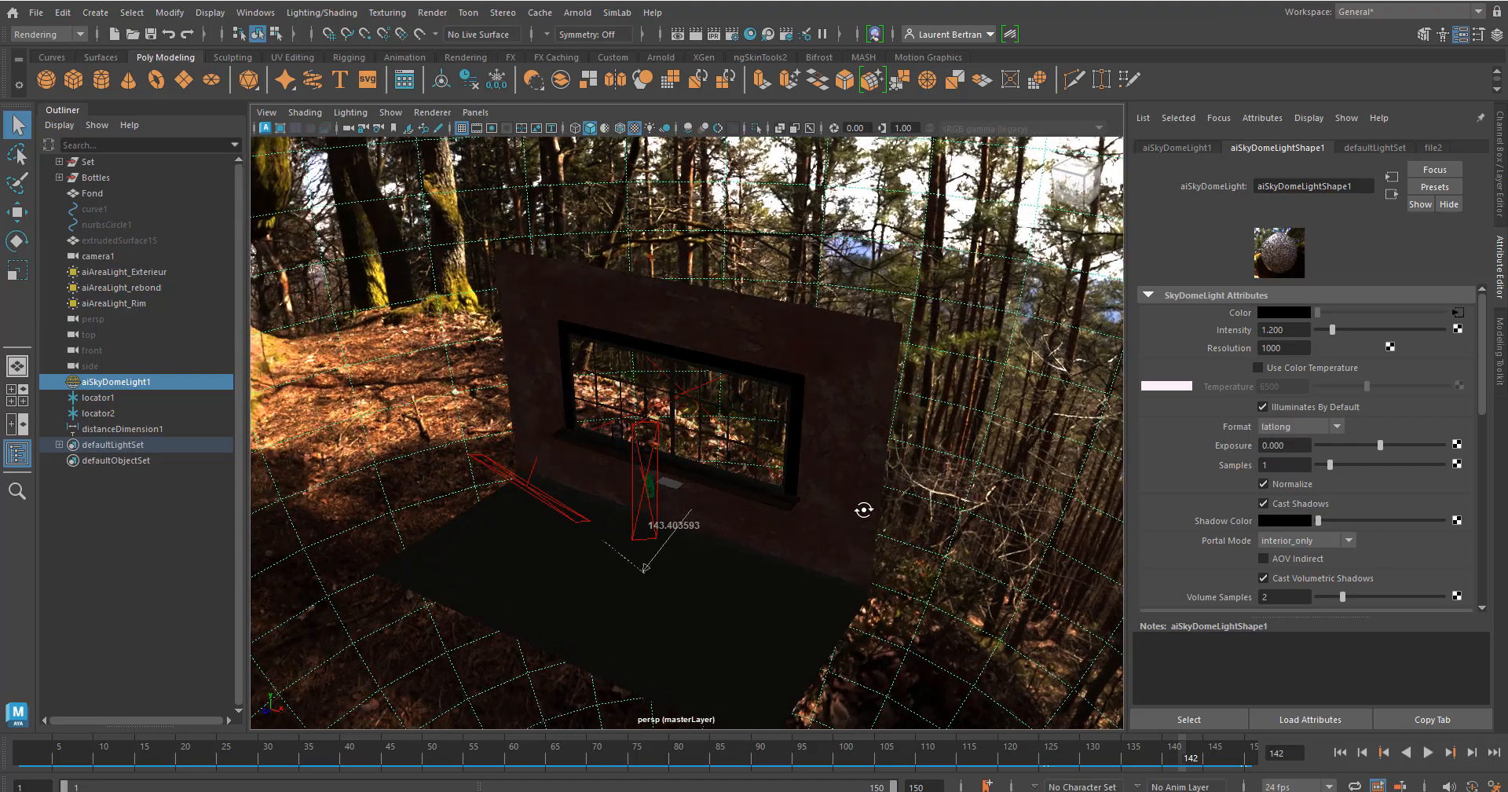
right_click_drag(729, 489, 921, 488, "alt")
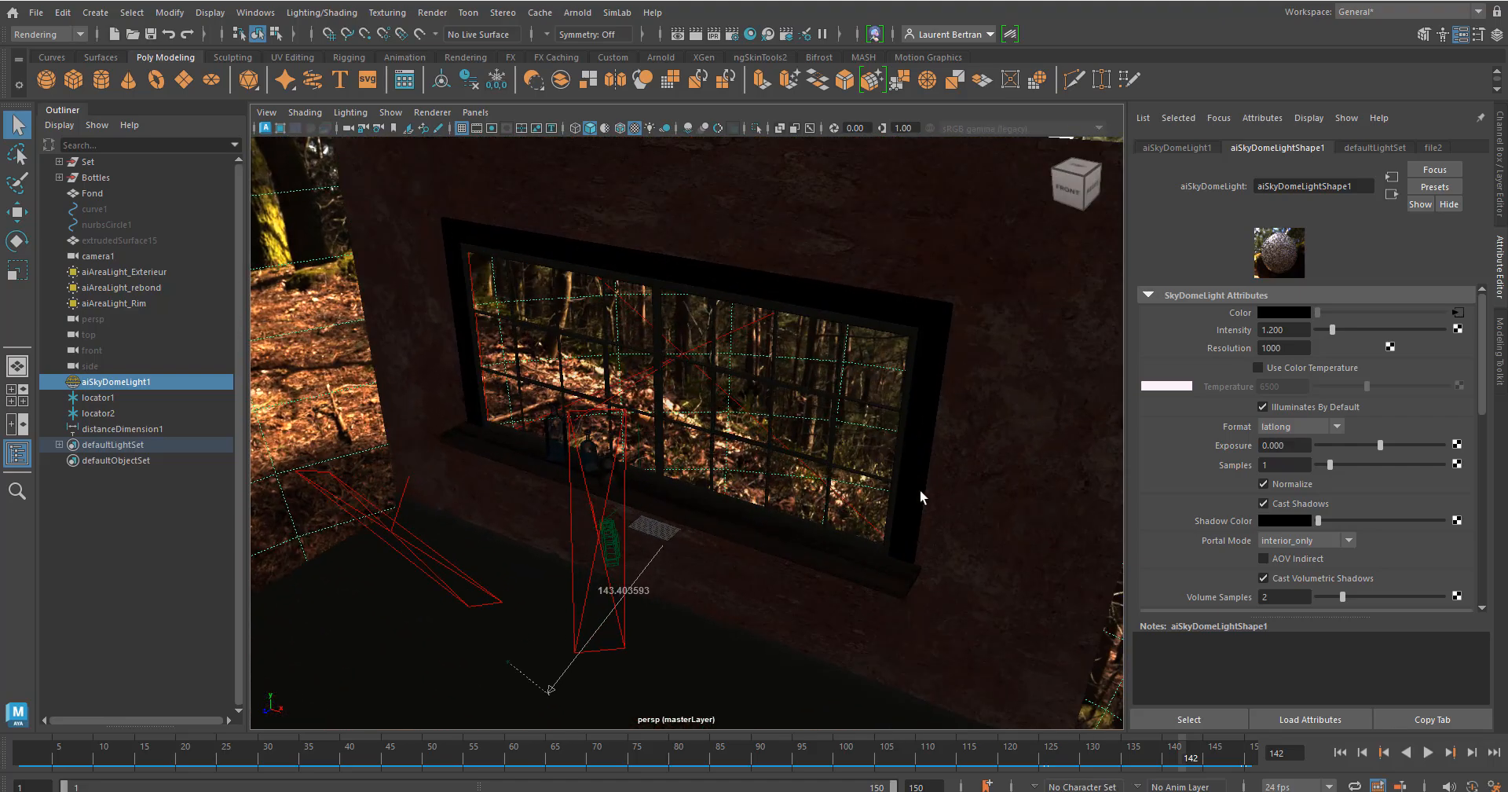
- Examine the exterior area light's attributes and its placement behind the window
left_click(706, 350)
left_click_drag(806, 393, 711, 353, "alt")
left_click(753, 304)
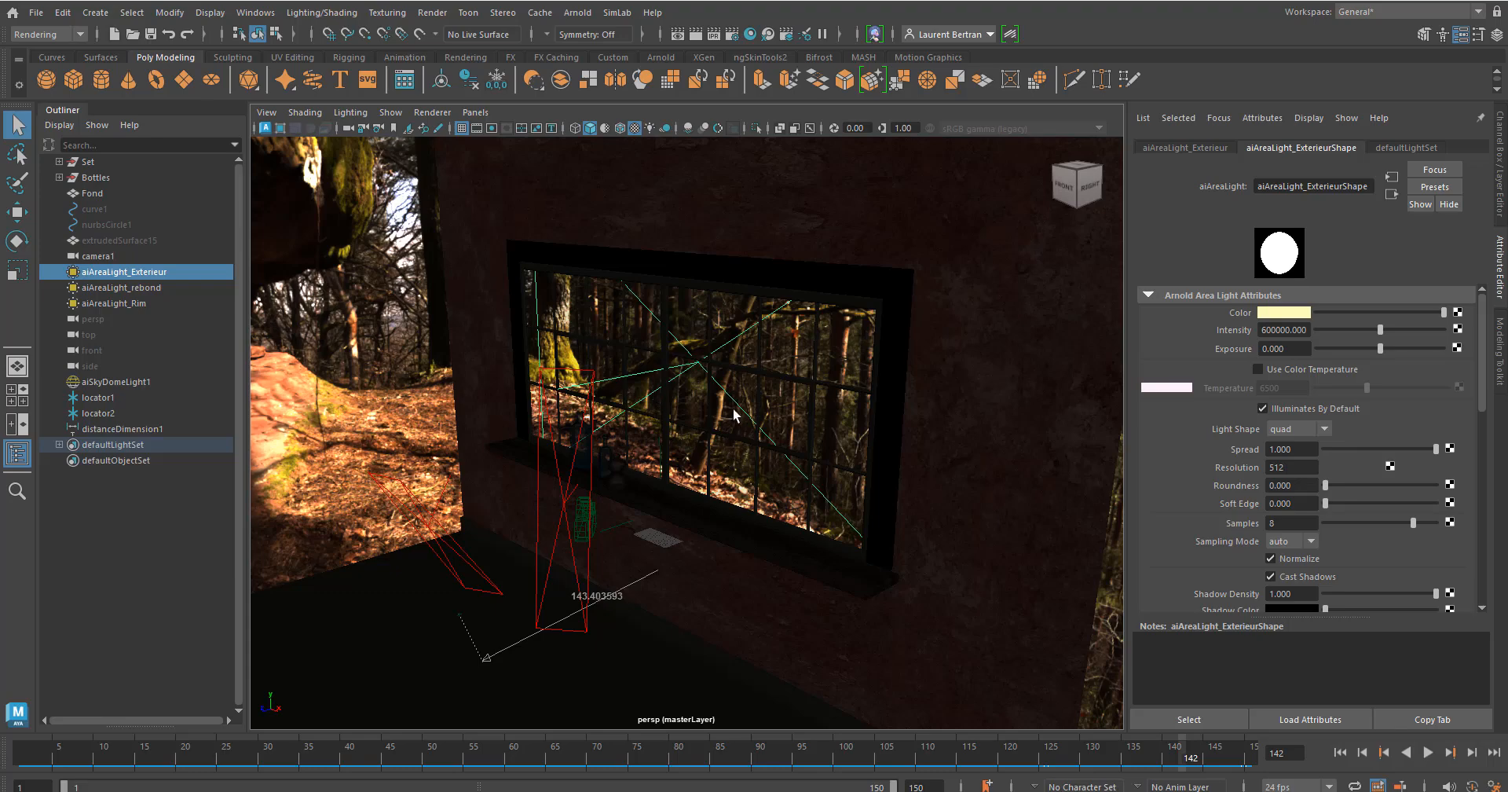
left_click_drag(774, 433, 746, 198, "alt")
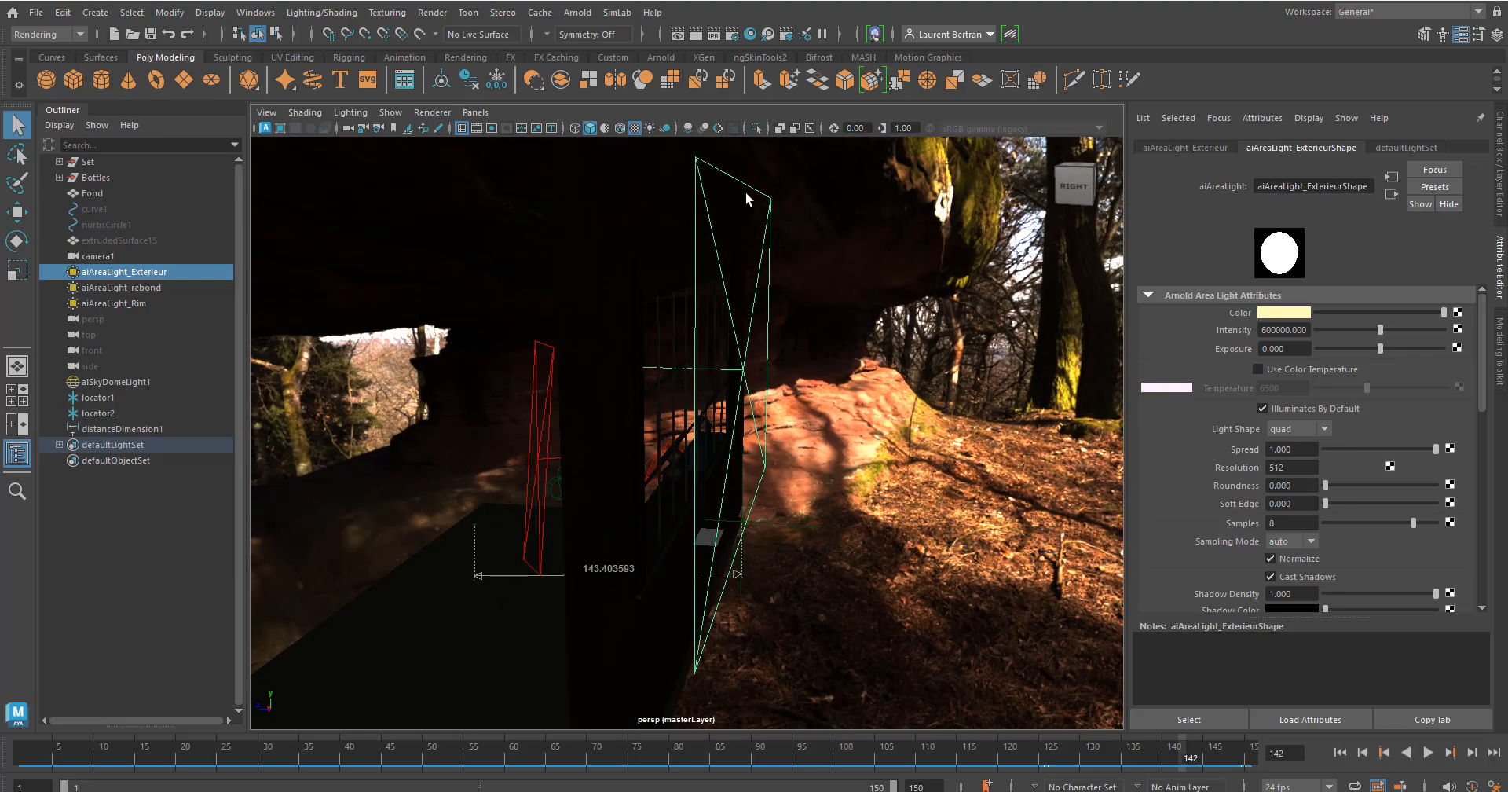
left_click_drag(721, 438, 853, 451, "alt")
right_click_drag(854, 451, 858, 259, "alt")
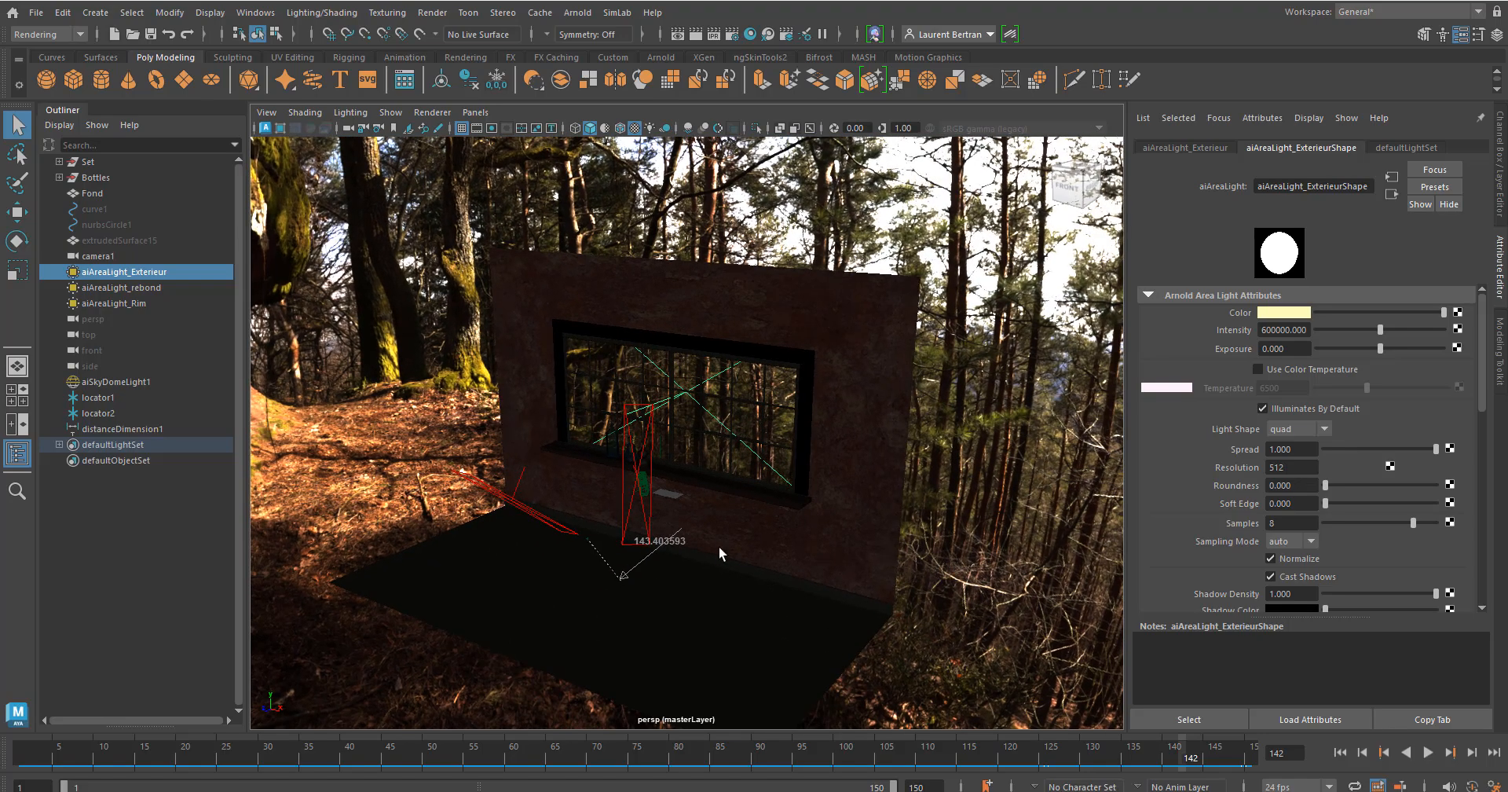
- Examine the attributes and placement of the rim and bounce area lights in front of the window
scroll(713, 544, "up", 3)
left_click(601, 480)
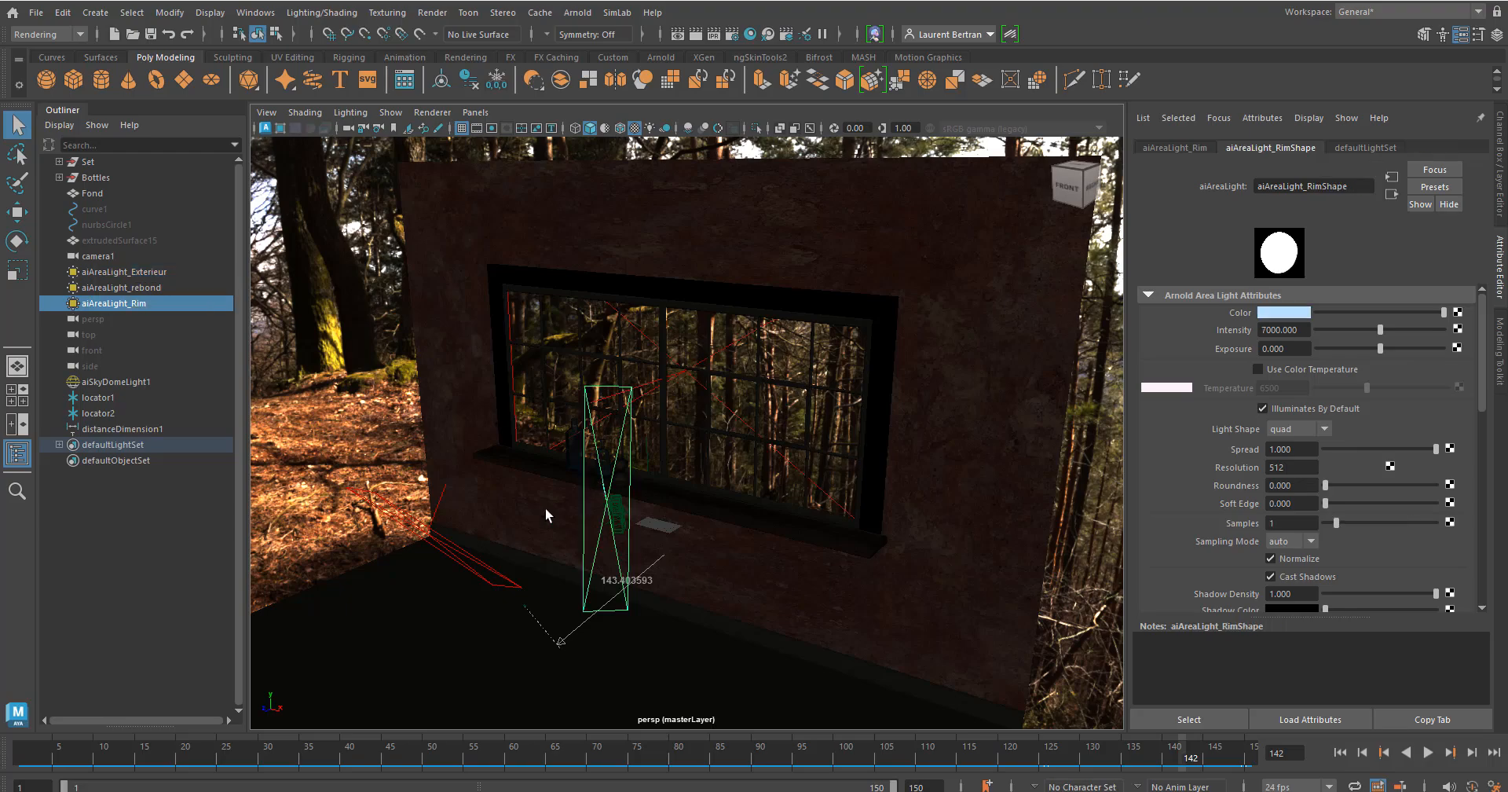
left_click(461, 560)
left_click_drag(696, 563, 658, 560, "alt")
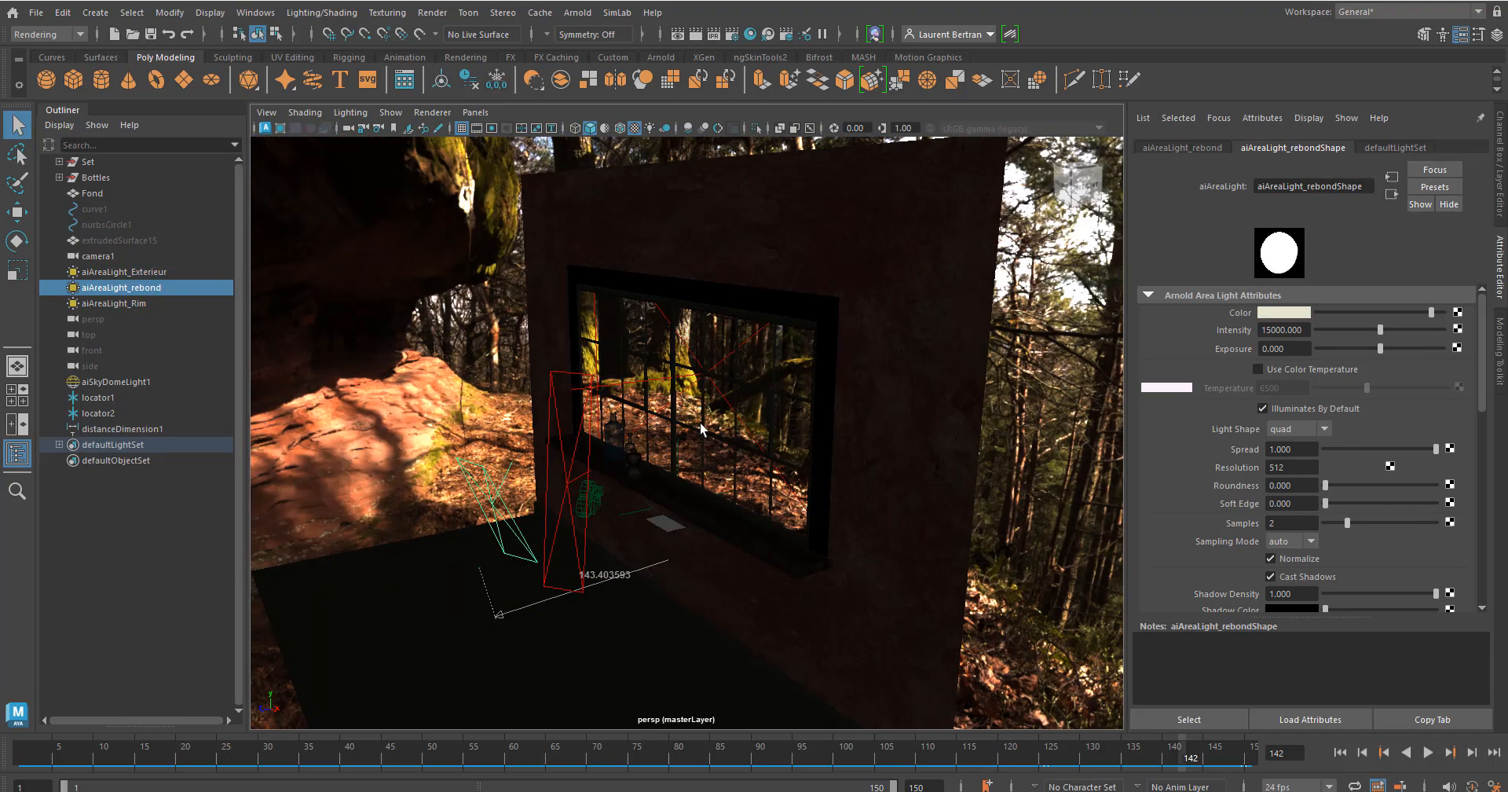
left_click(737, 351)
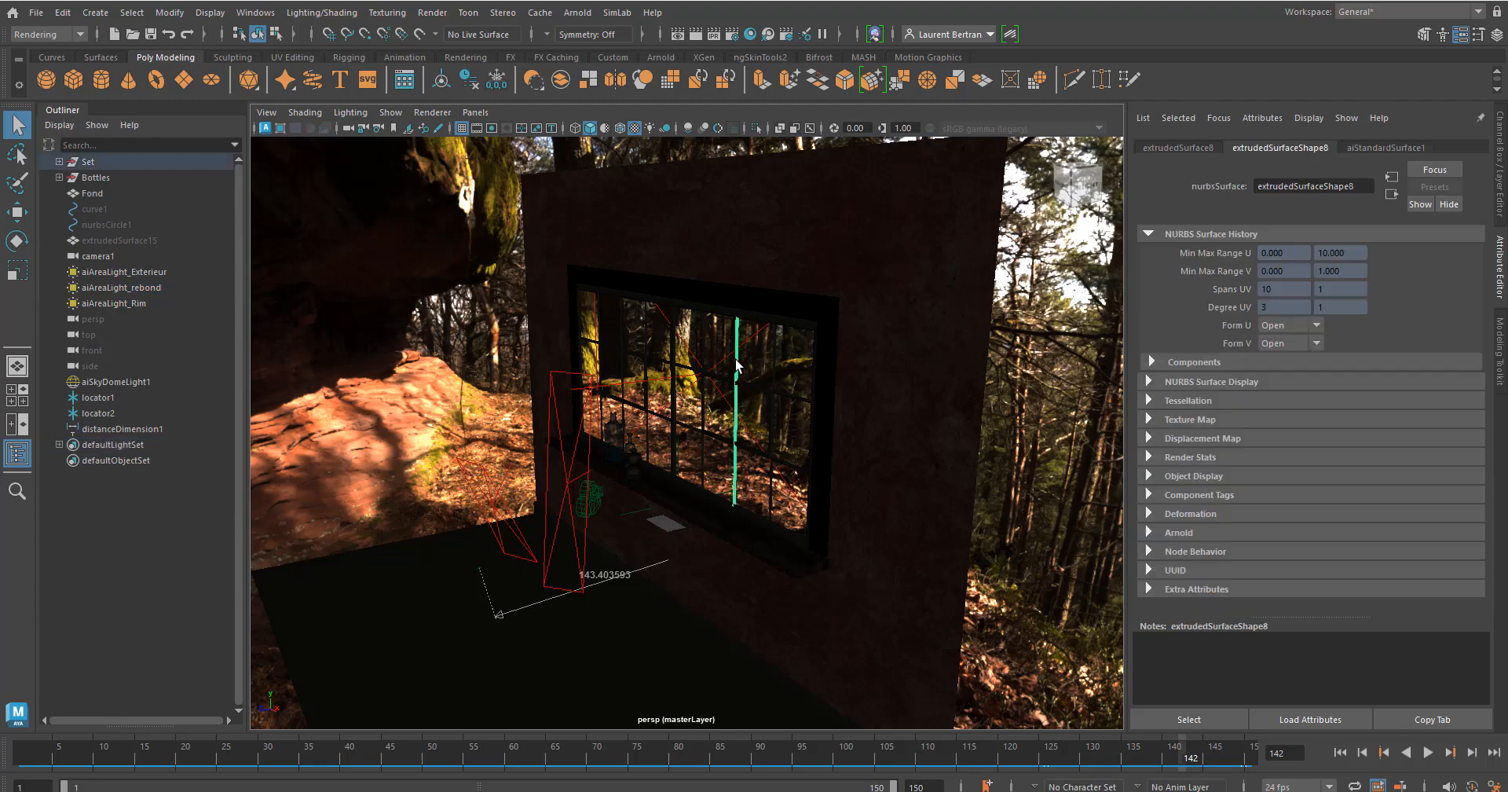
- Examine camera1's attributes and its position in front of the window ledge
right_click_drag(633, 517, 842, 537, "alt")
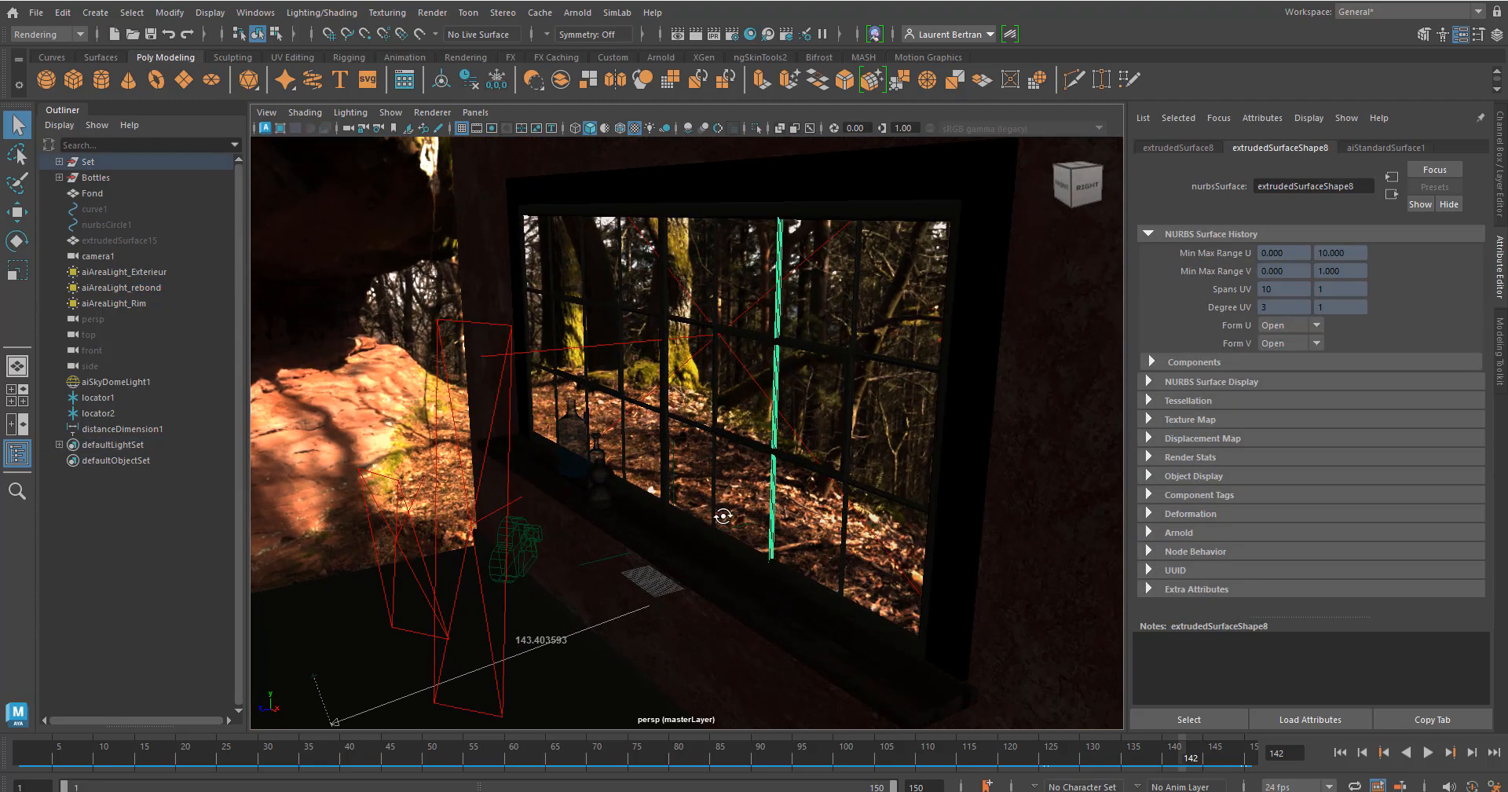
left_click_drag(702, 529, 736, 515, "alt")
left_click(538, 544)
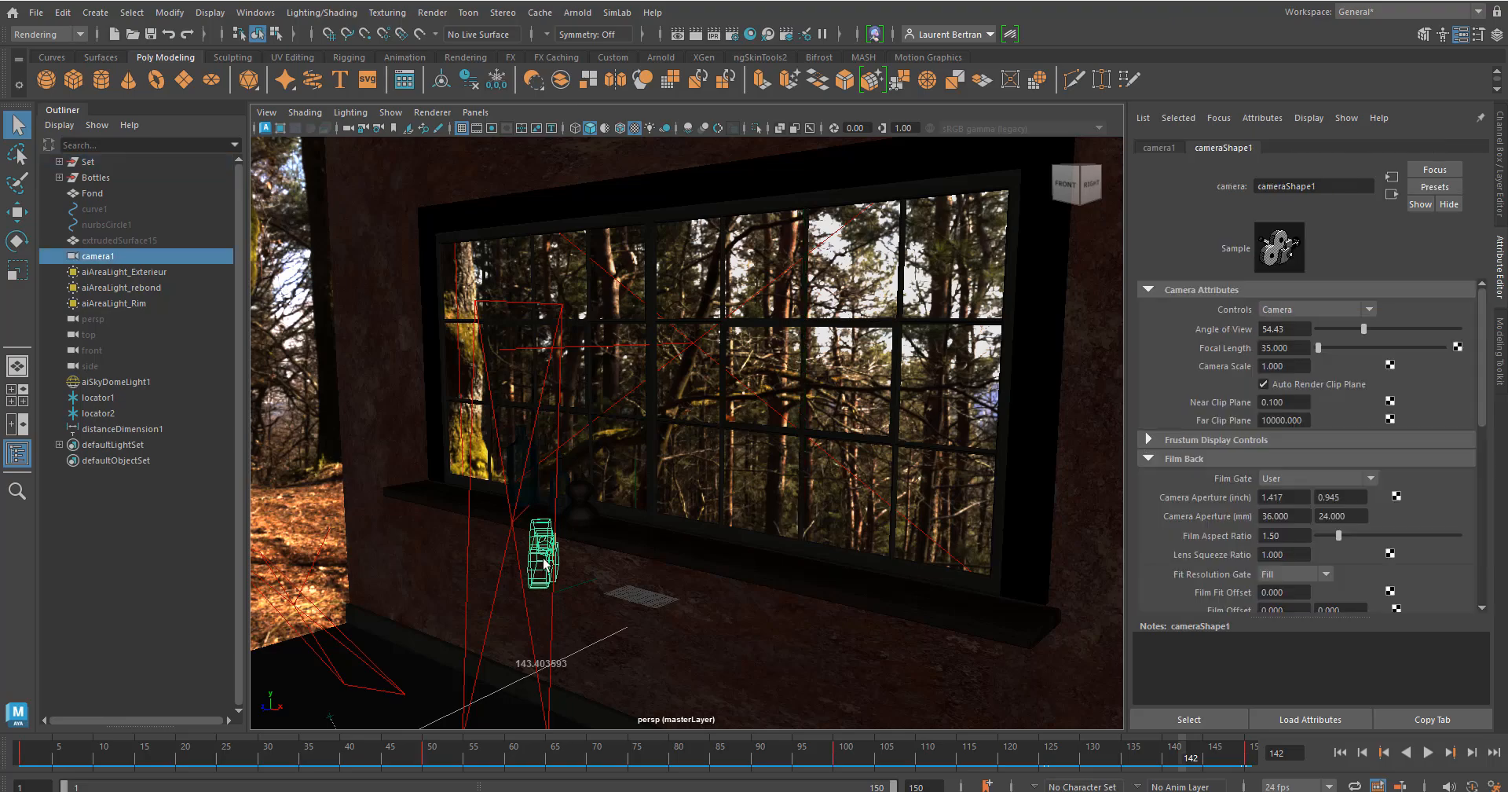
mouse_move(587, 560)
left_mouse_down("alt")
mouse_move(707, 560)
mouse_move(577, 566)
left_mouse_up("alt")
right_click_drag(660, 567, 521, 553, "alt")
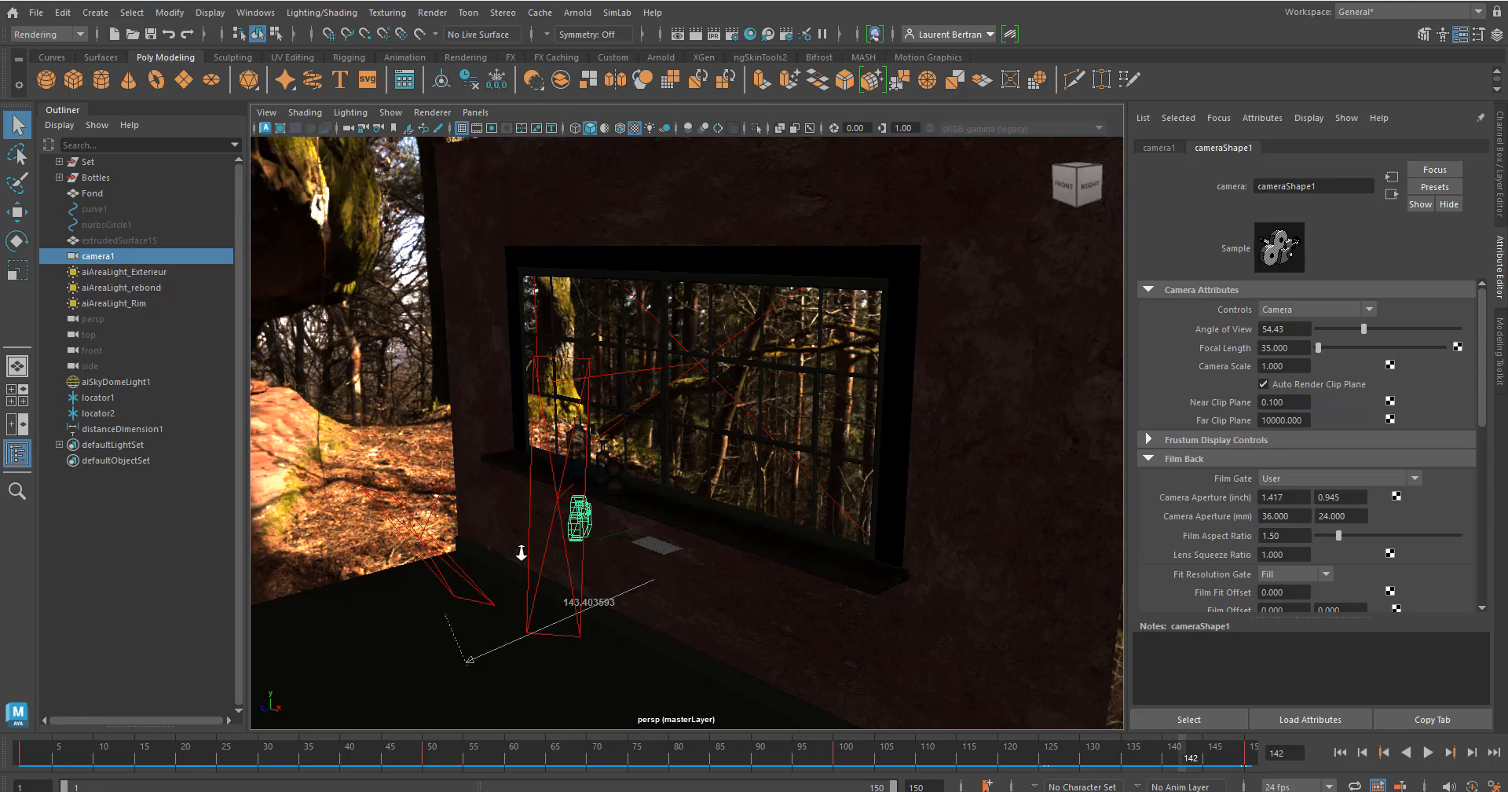
right_click_drag(624, 549, 865, 560, "alt")
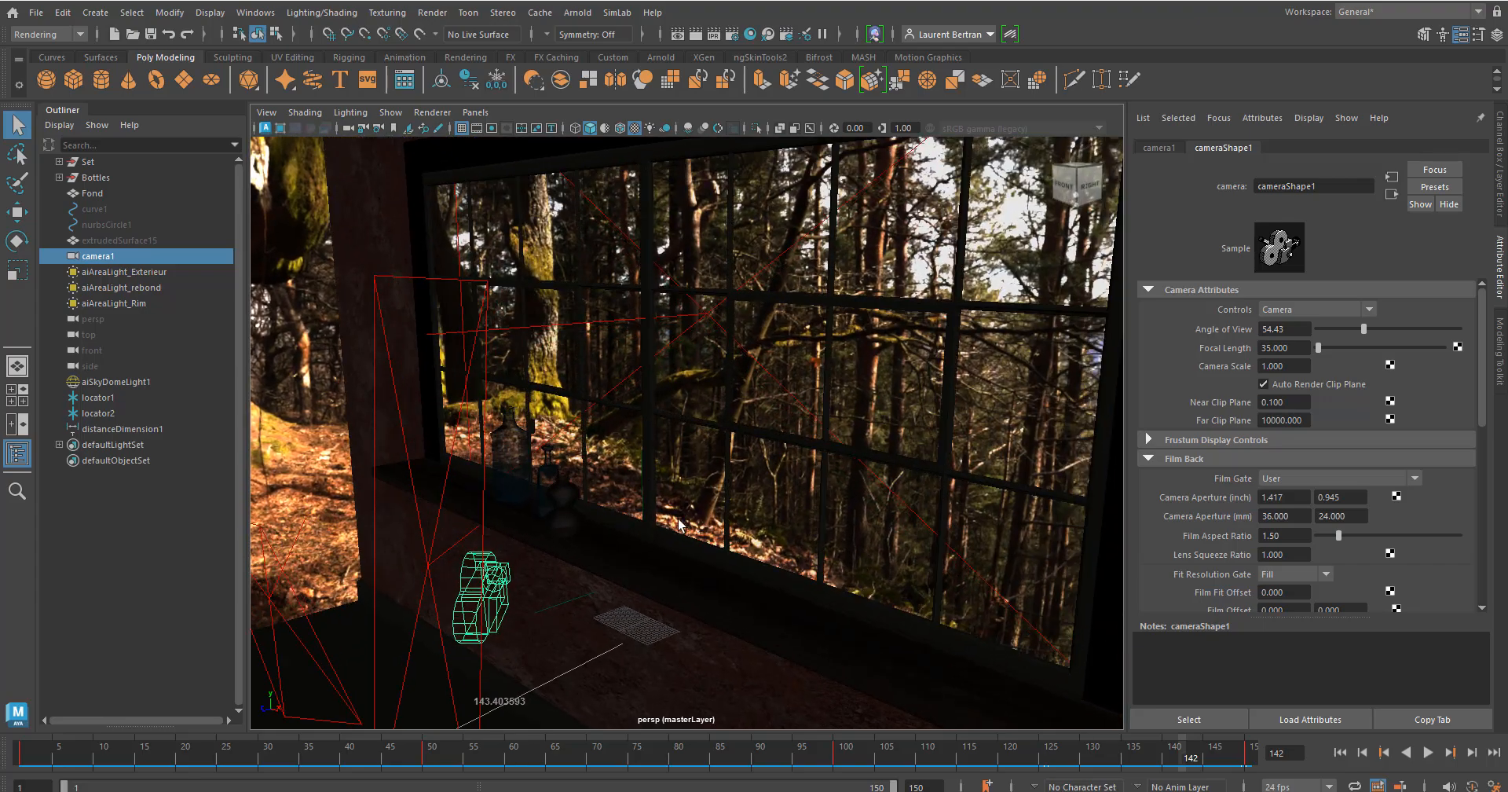
- Assign a new Lambert material to the WaveyBottle on the window ledge
left_click(574, 495)
mouse_move(685, 573)
left_mouse_down("alt")
mouse_move(700, 566)
mouse_move(684, 571)
left_mouse_up("alt")
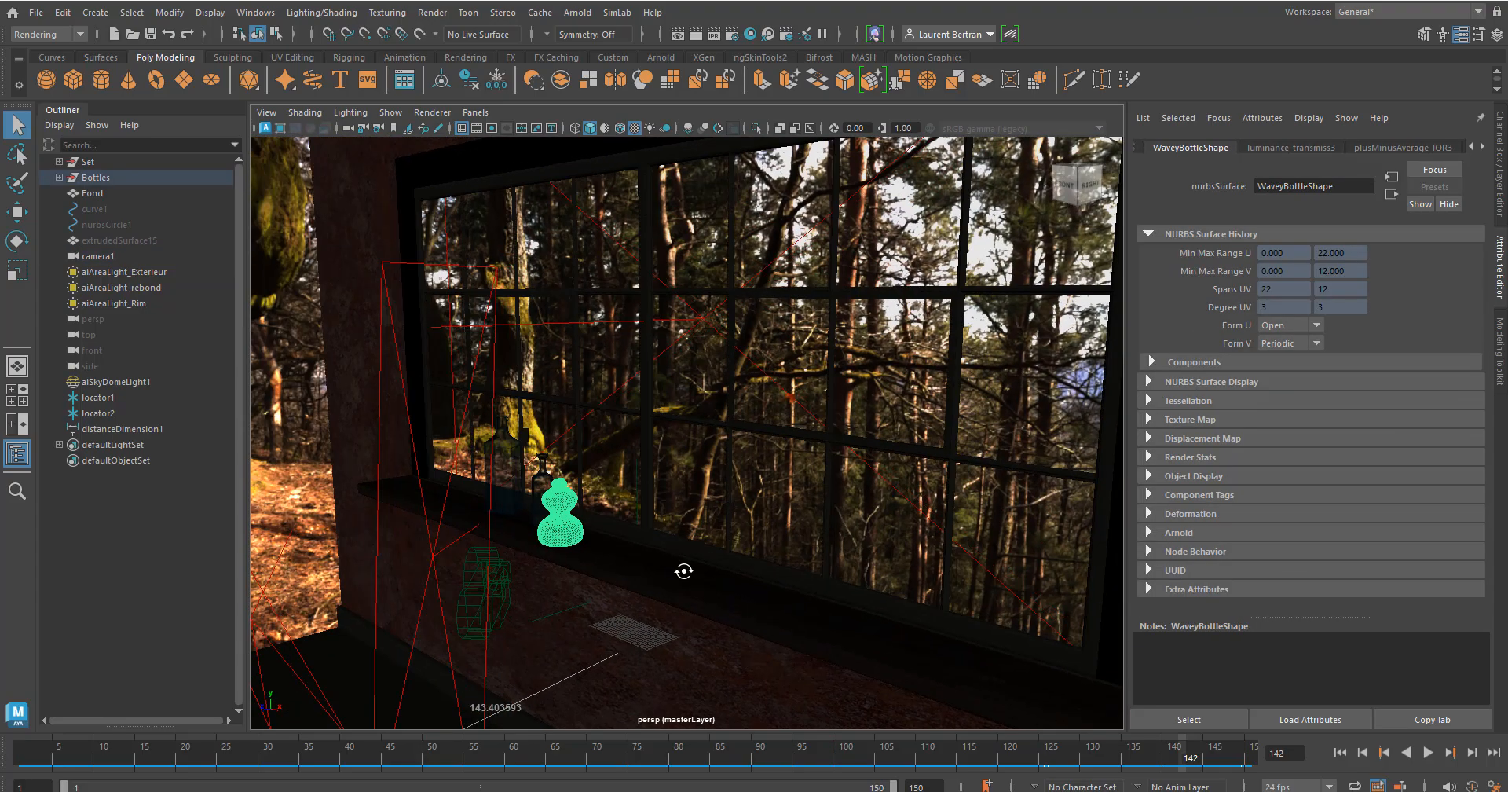
right_click_drag(661, 559, 786, 572, "alt")
middle_click_drag(605, 579, 690, 491, "alt")
left_click_drag(690, 492, 699, 495, "alt")
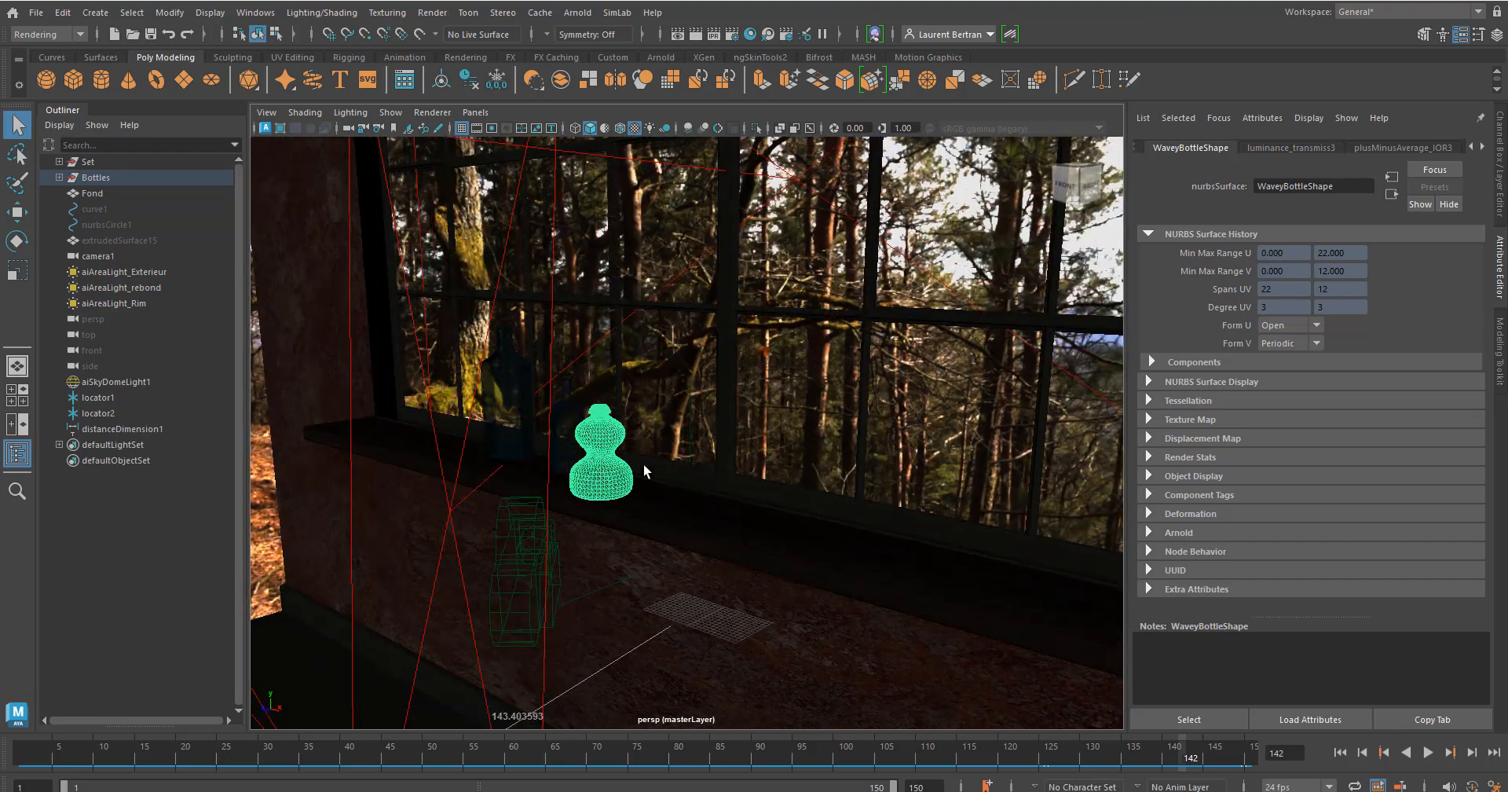
right_click(609, 431)
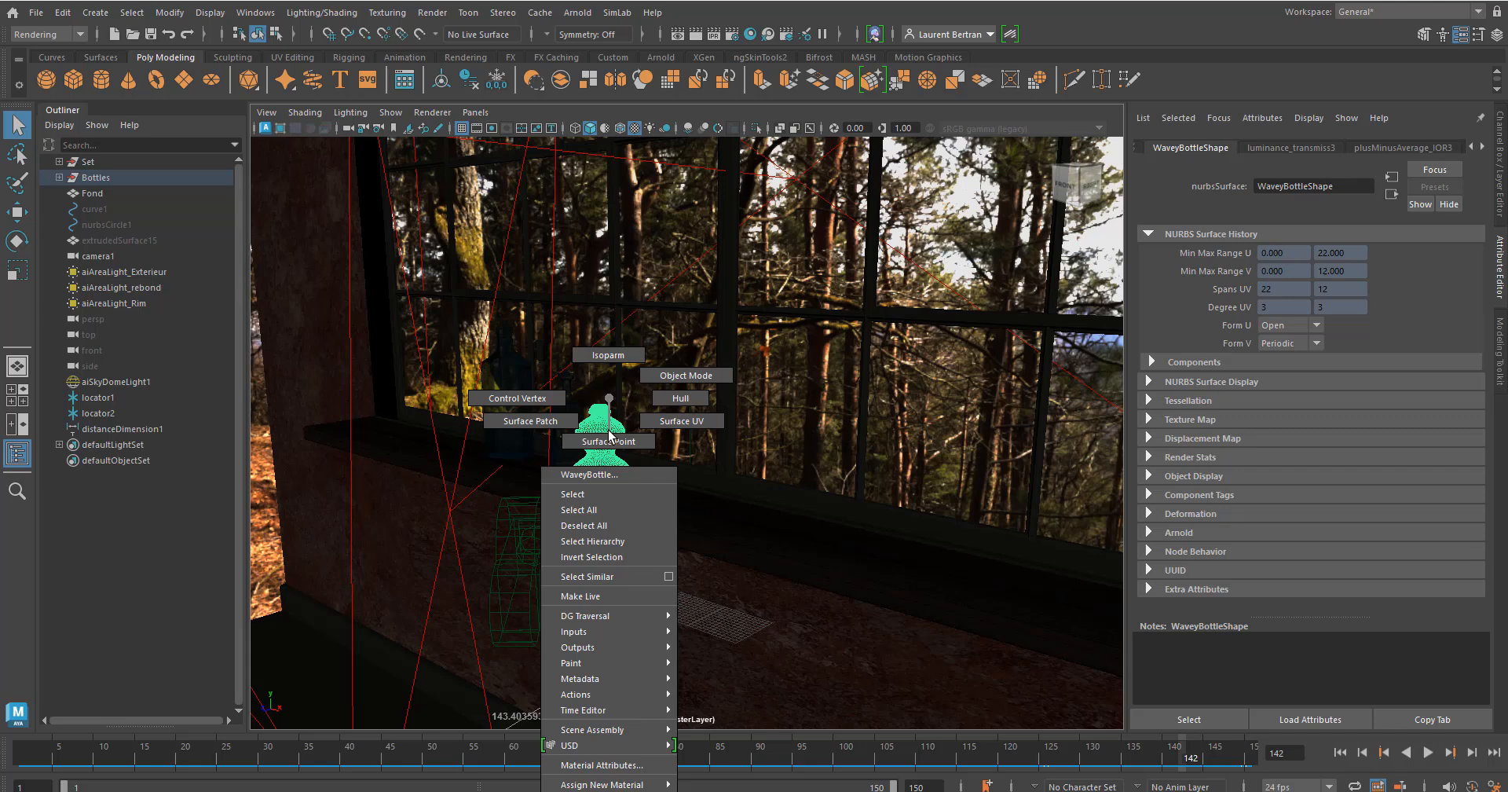
mouse_move(650, 786)
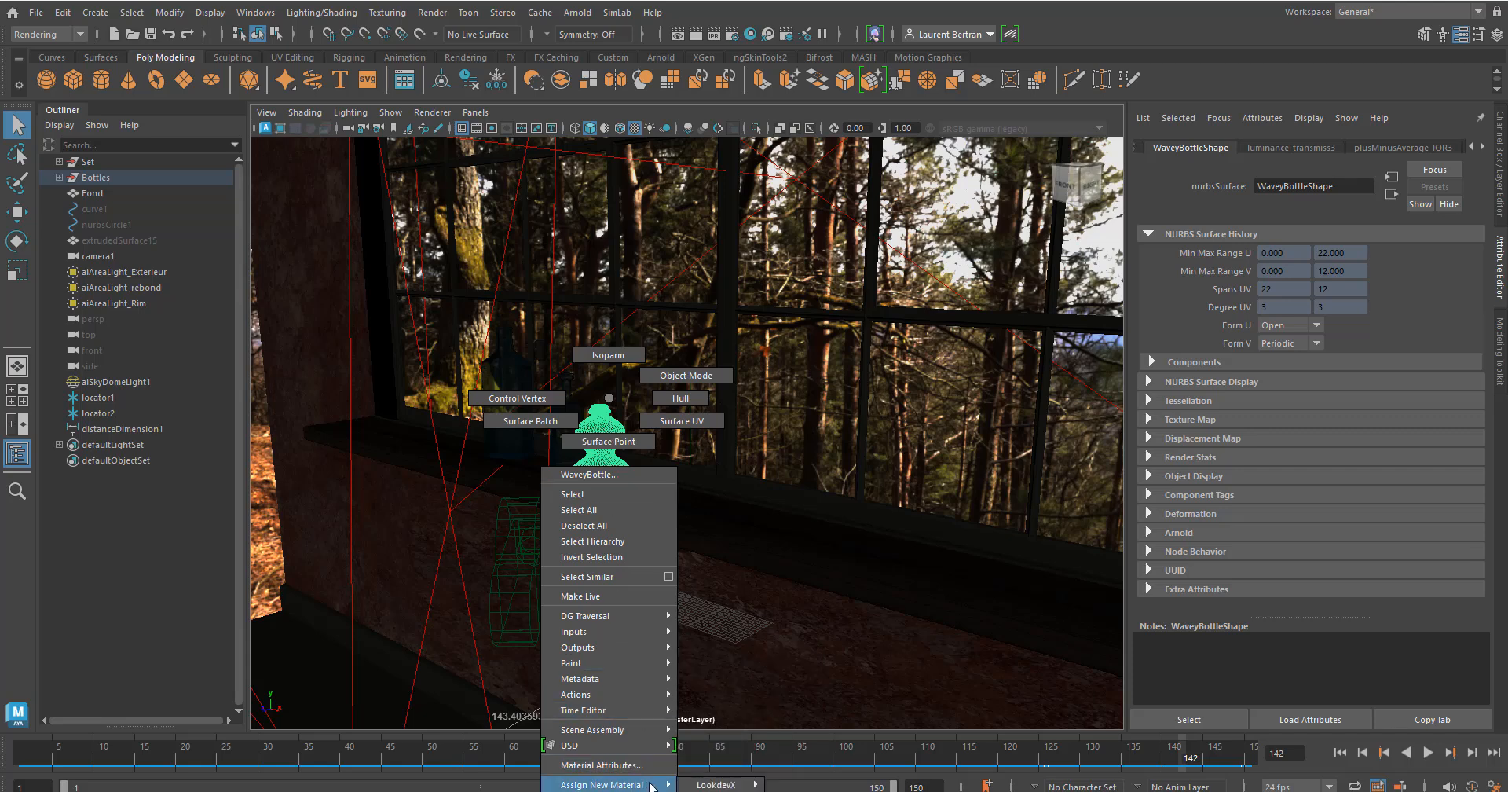
left_click(628, 785)
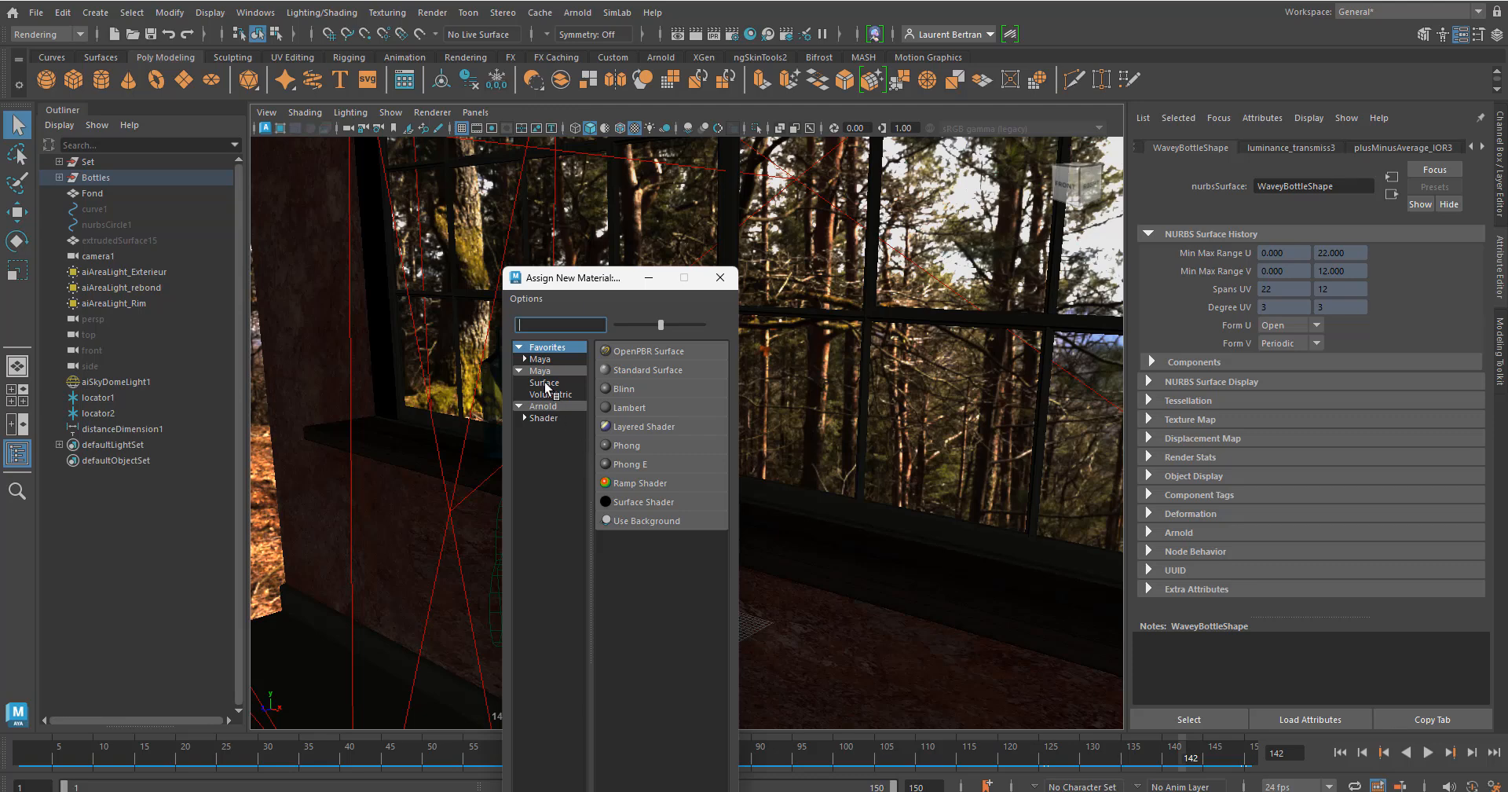
left_click(628, 407)
left_click(760, 530)
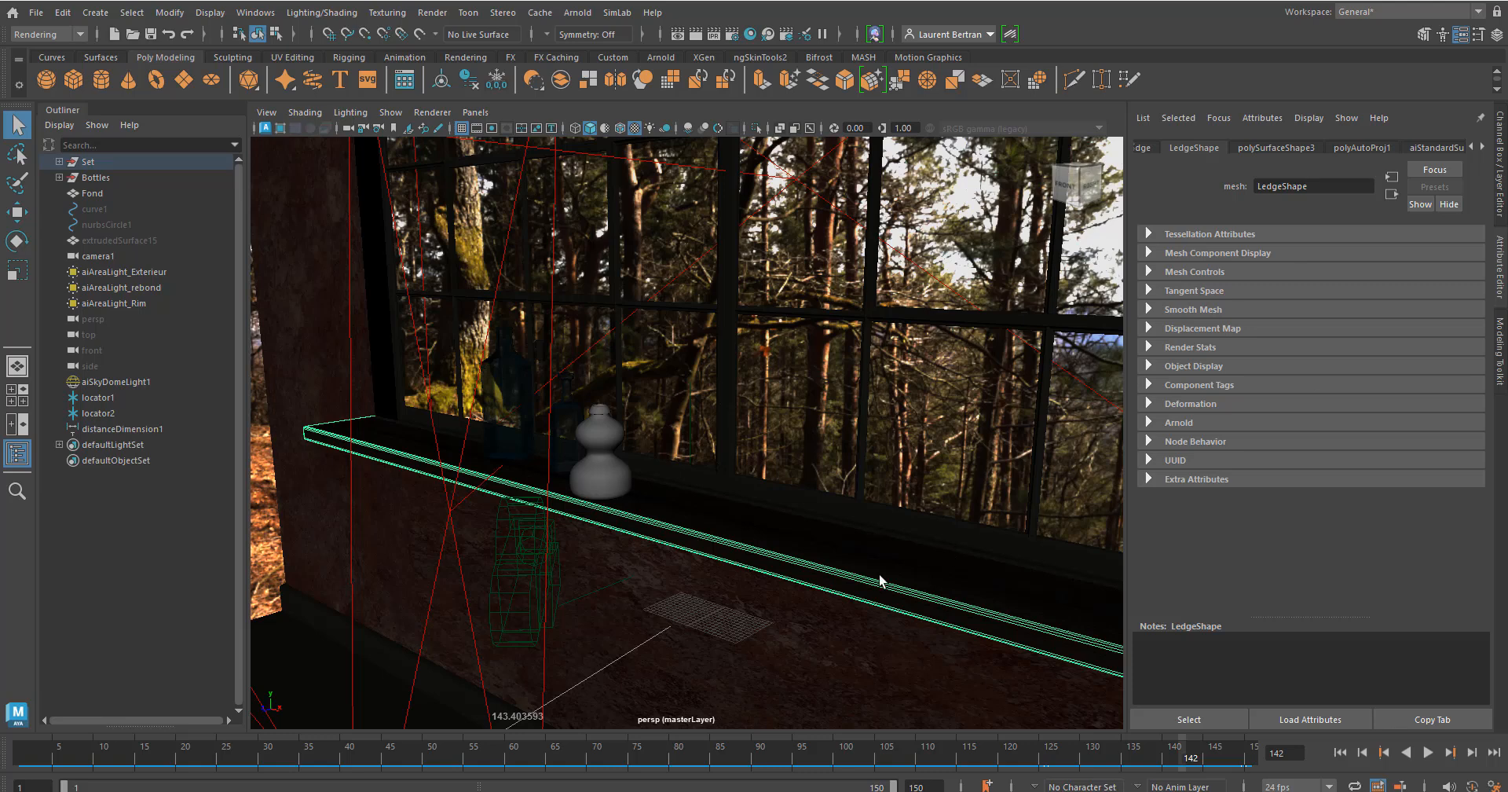
- Select the grey WaveyBottle on the ledge and open the Hypershade
scroll(511, 503, "up", 3)
middle_click_drag(522, 498, 694, 525, "alt")
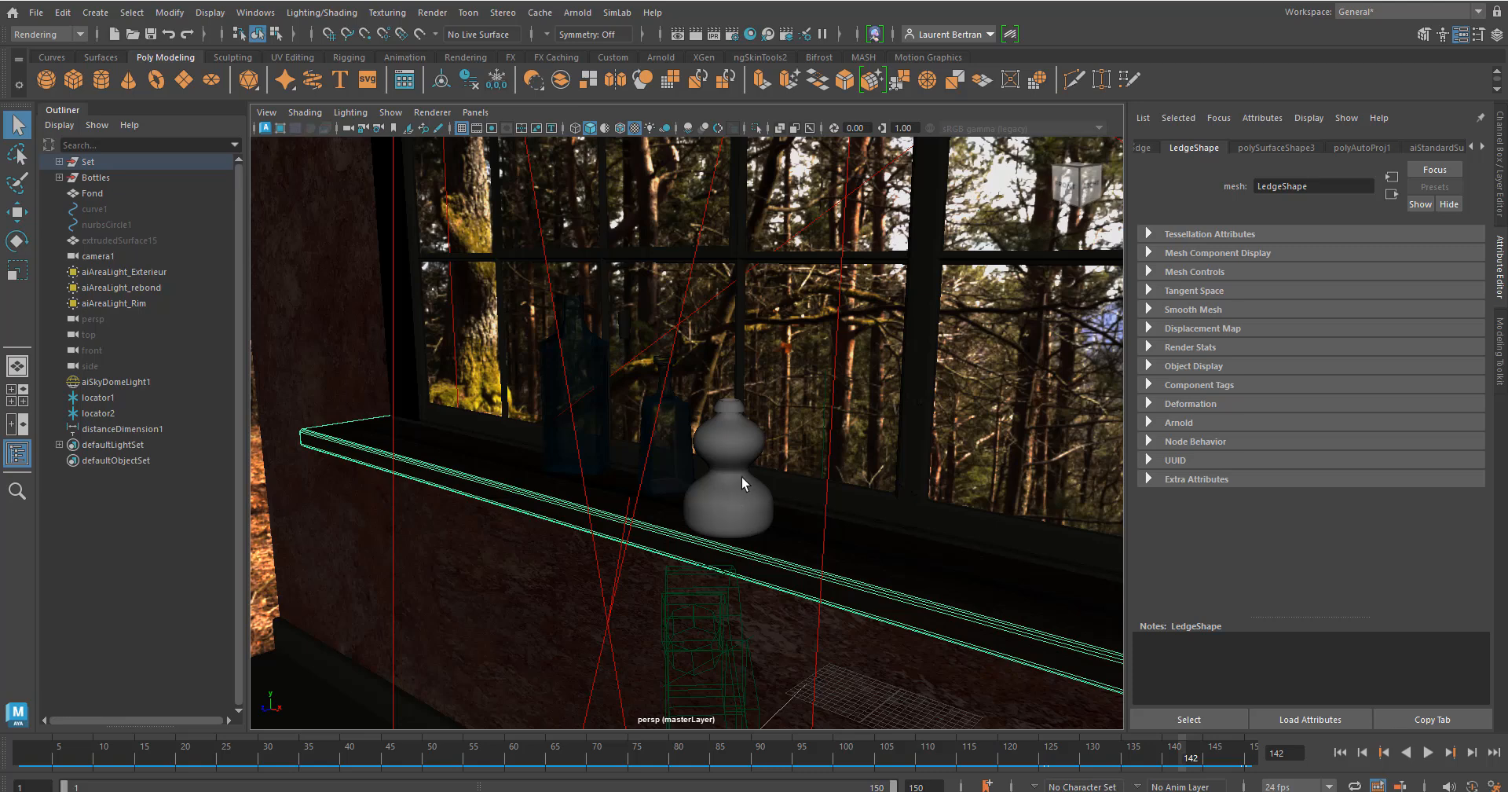
left_click(730, 512)
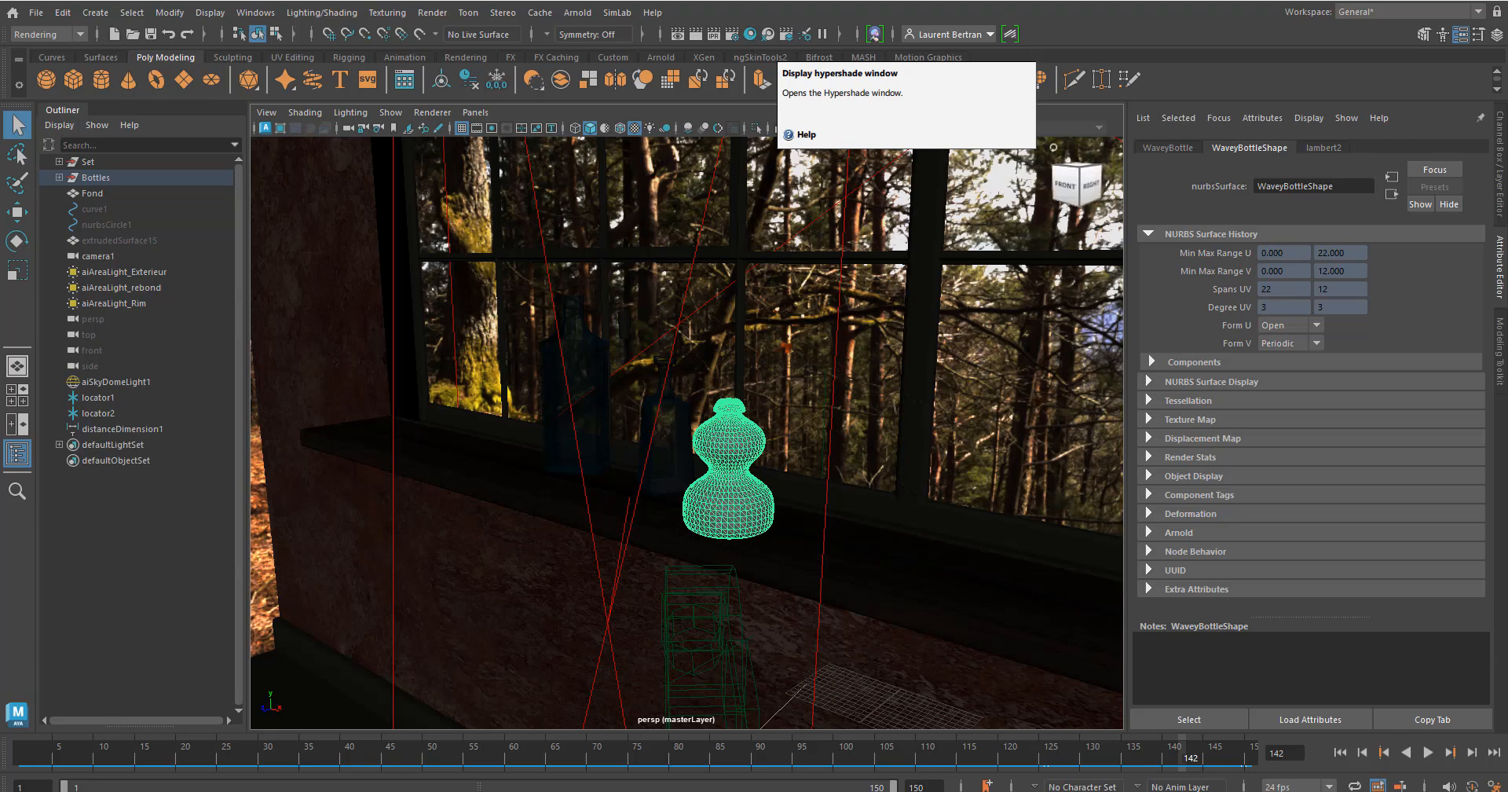
left_click(874, 34)
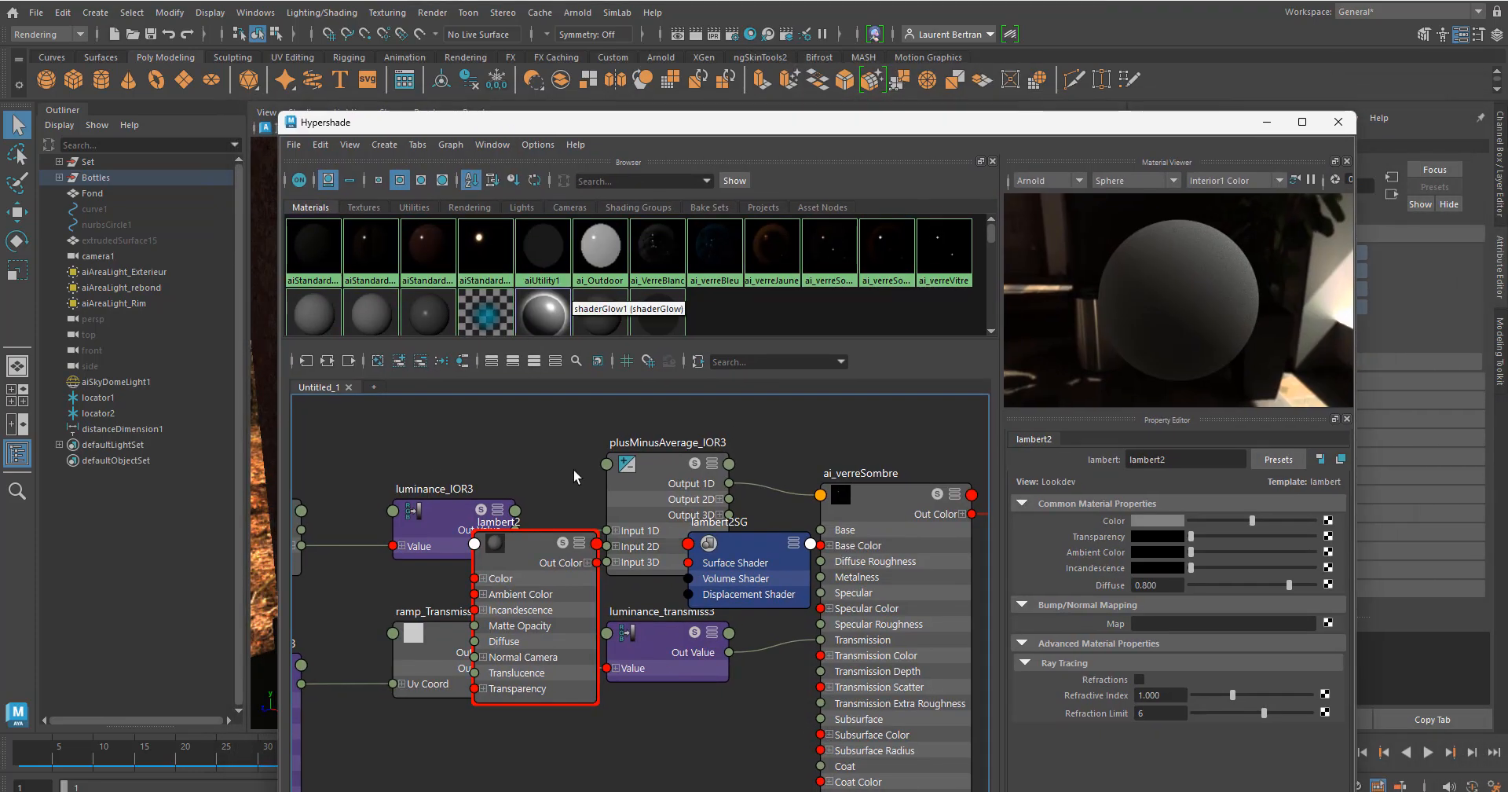
- Graph the input and output connections of the ai_verreSombre material in the Hypershade
left_click(875, 511)
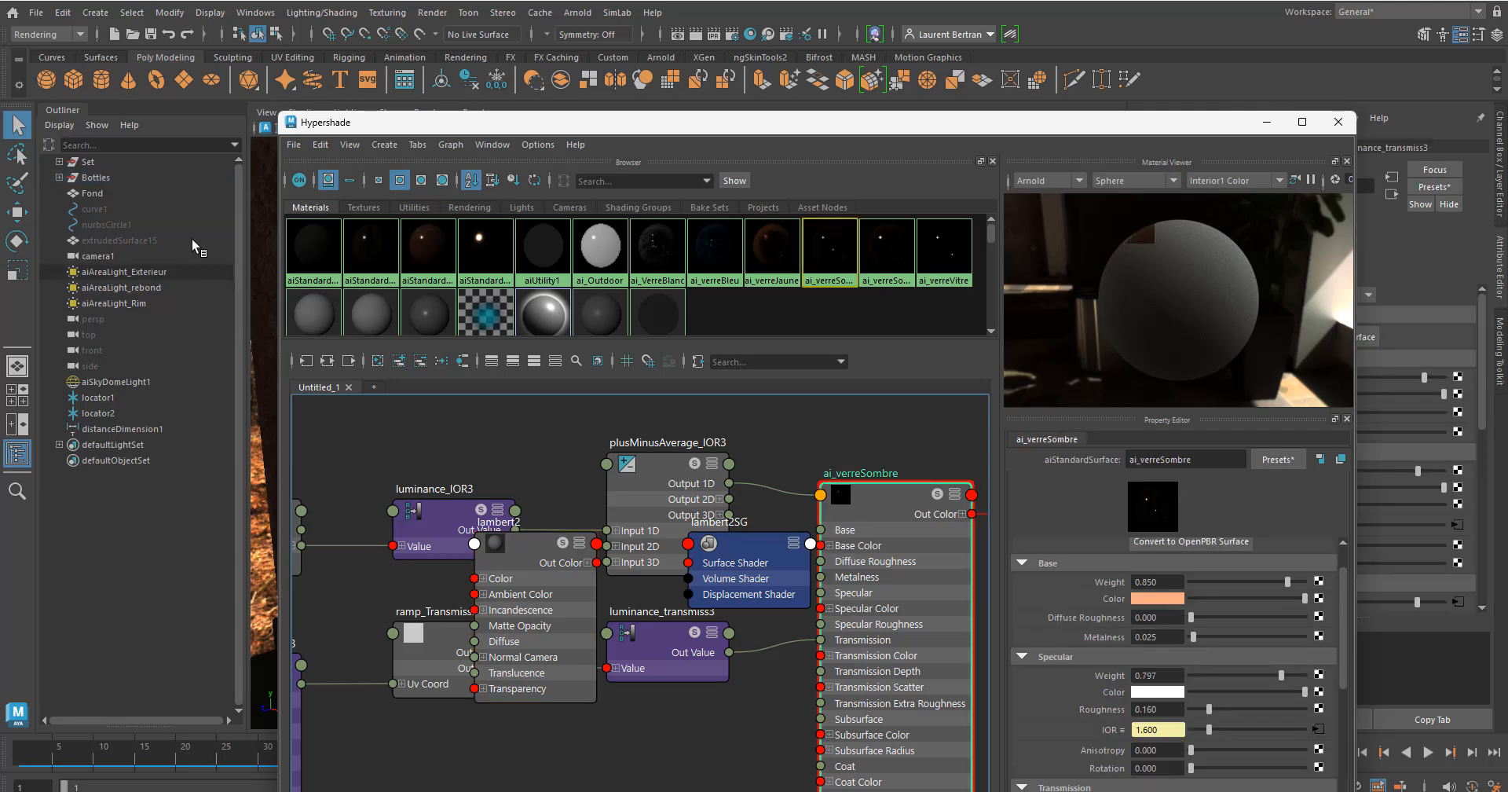
left_click(328, 361)
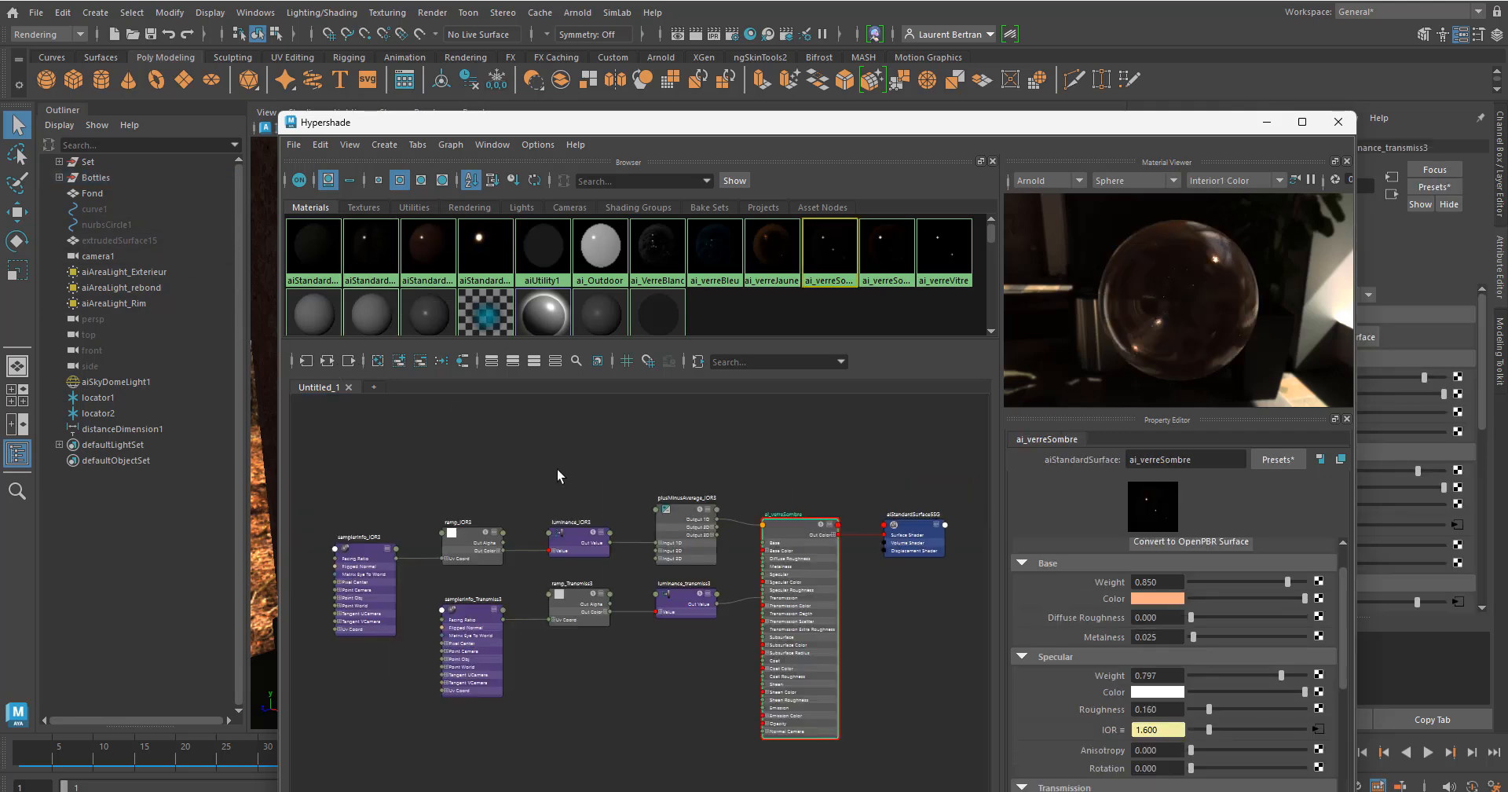
middle_click_drag(595, 430, 623, 433, "alt")
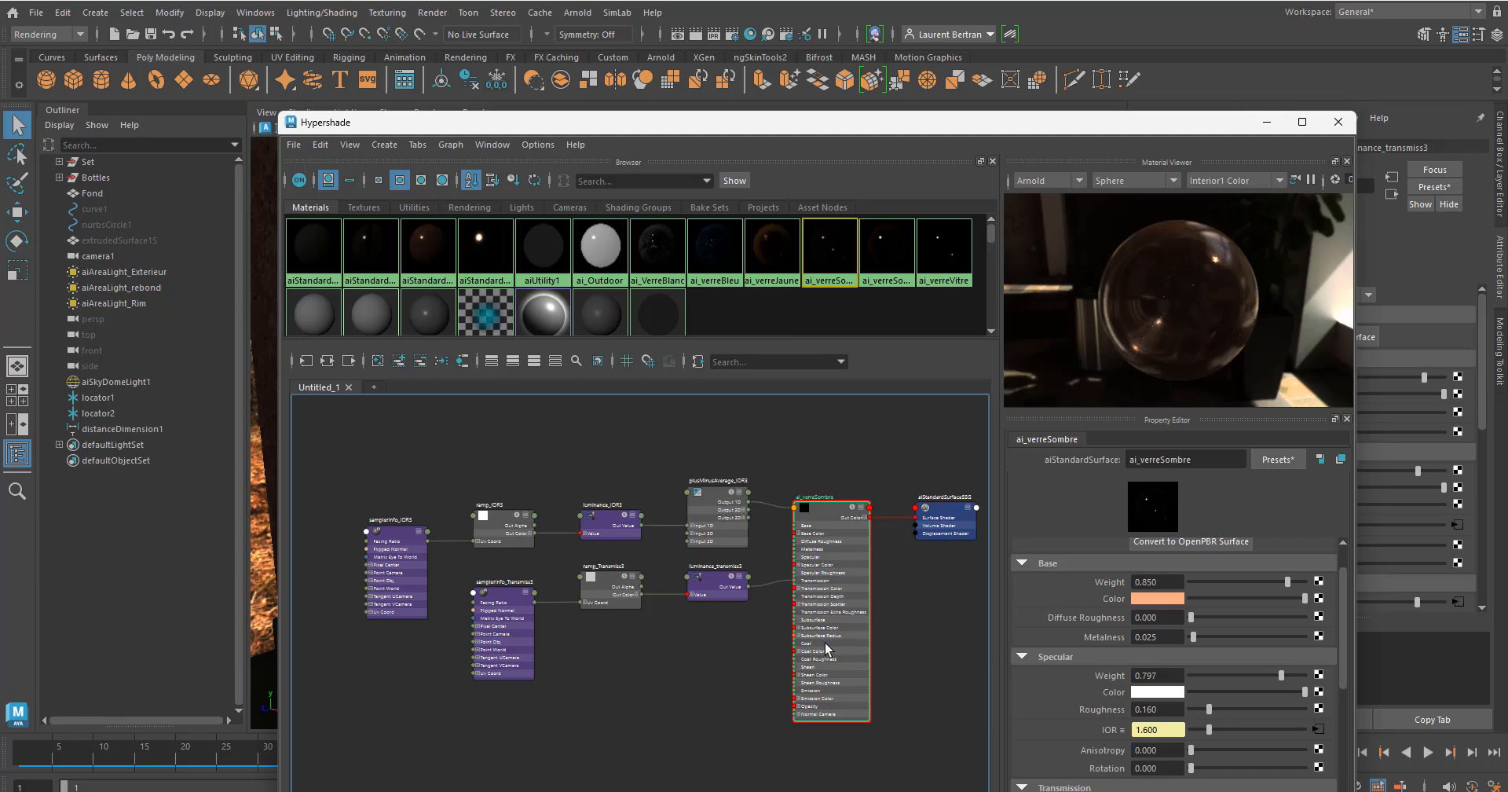
- Minimize the Hypershade and assign a new Arnold aiStandardSurface material to the WaveyBottle on the window ledge
left_click_drag(951, 514, 933, 514)
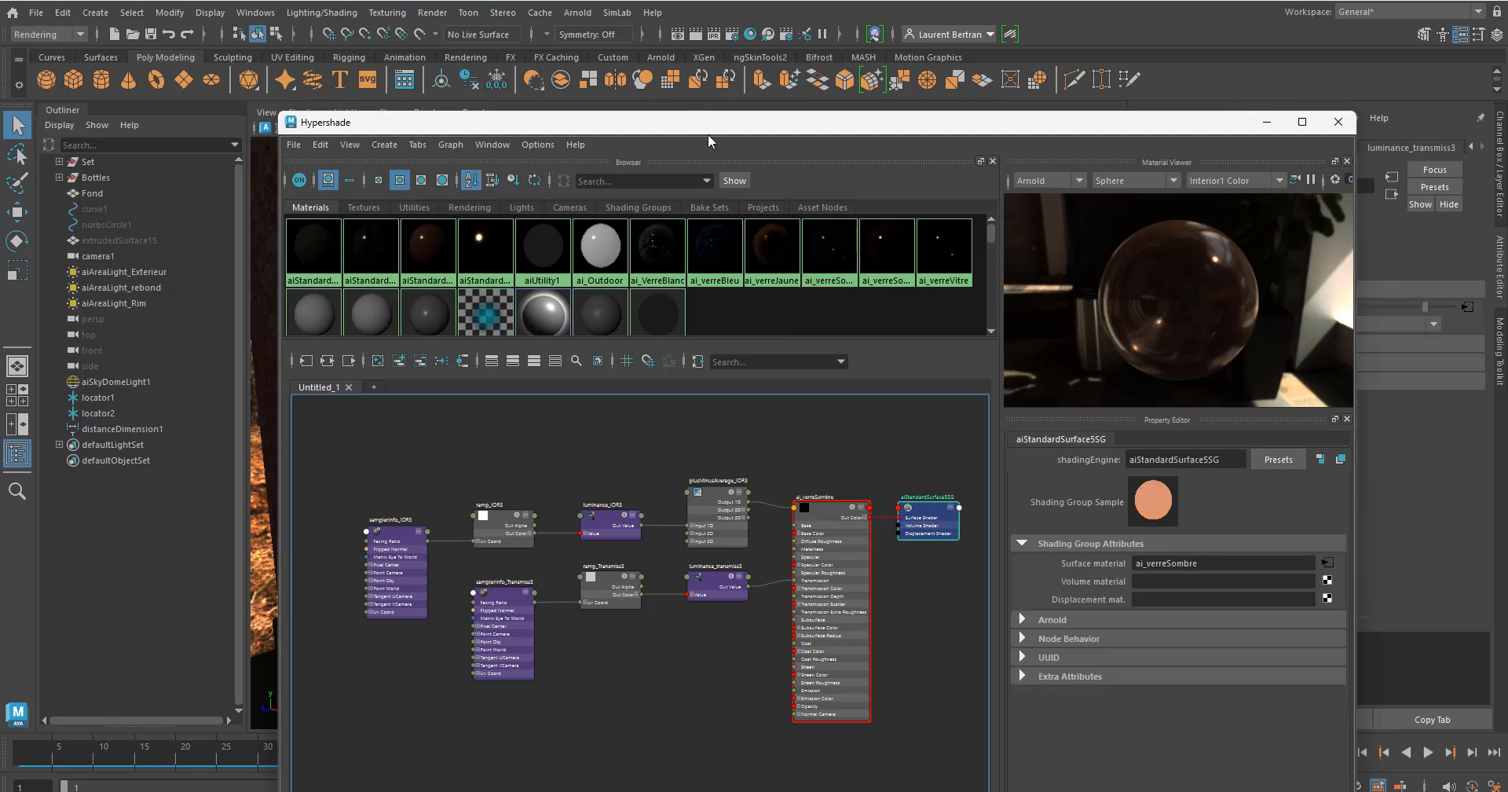
left_click(1266, 121)
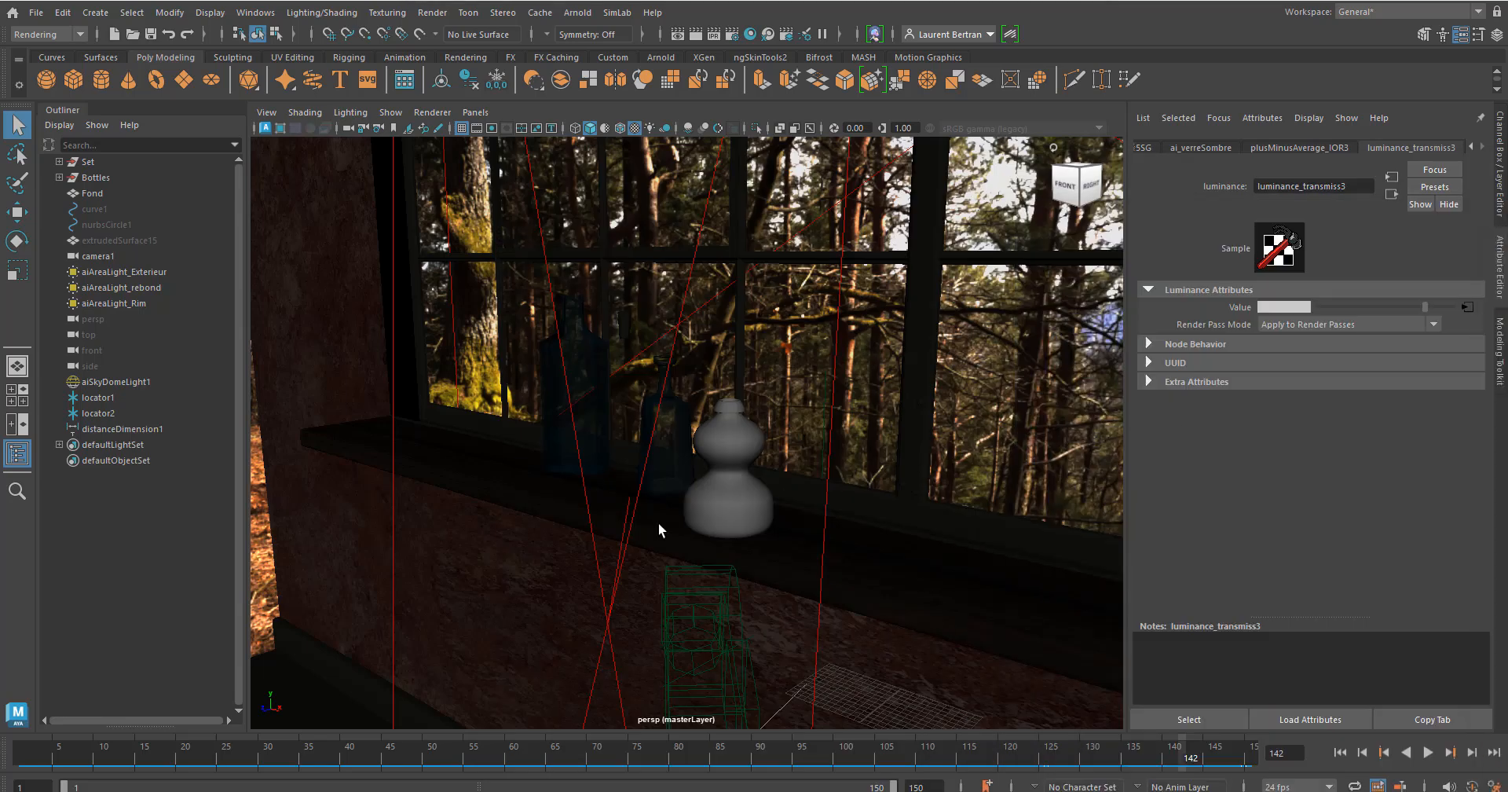
left_click(733, 446)
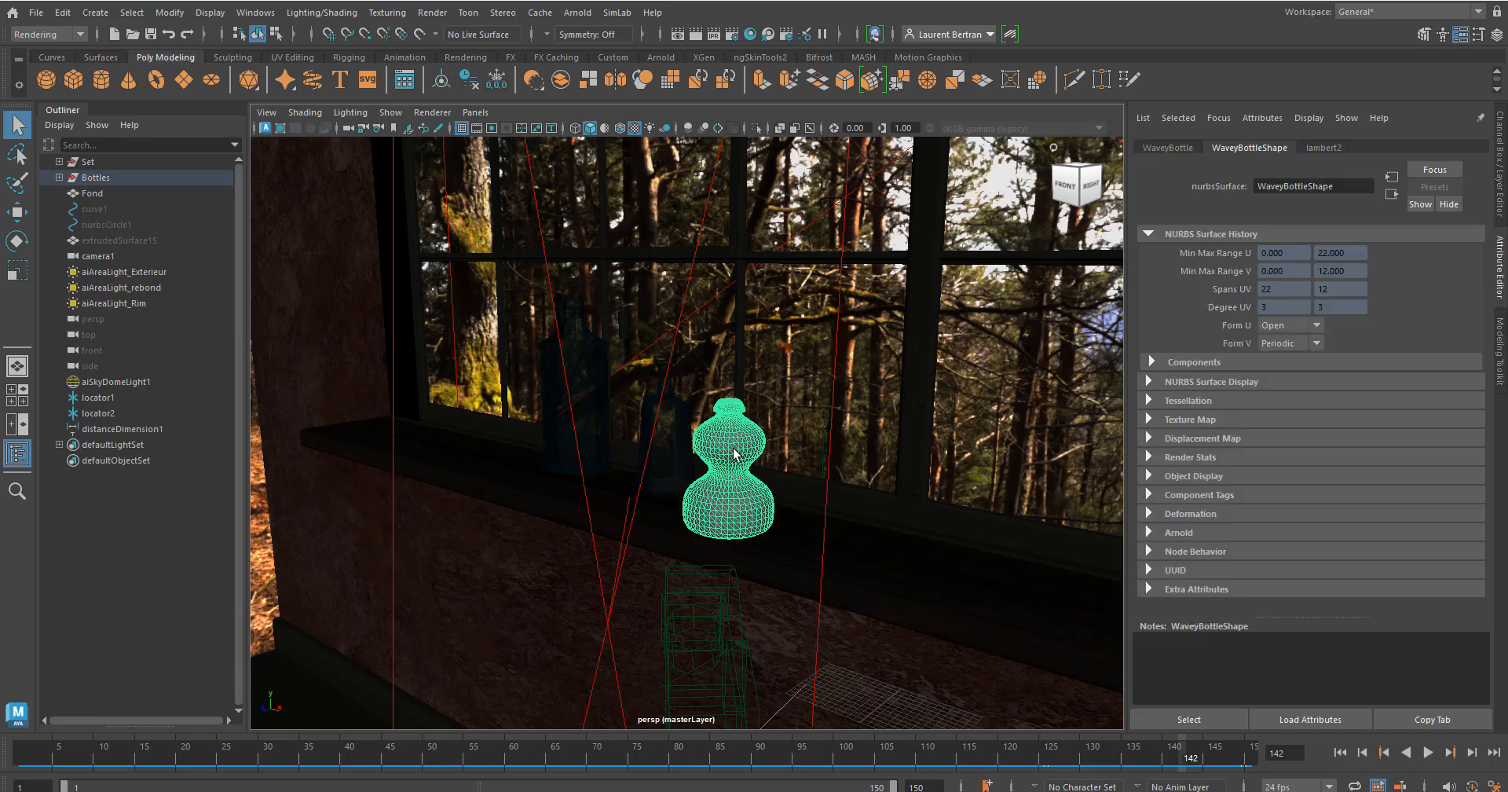
right_click(733, 448)
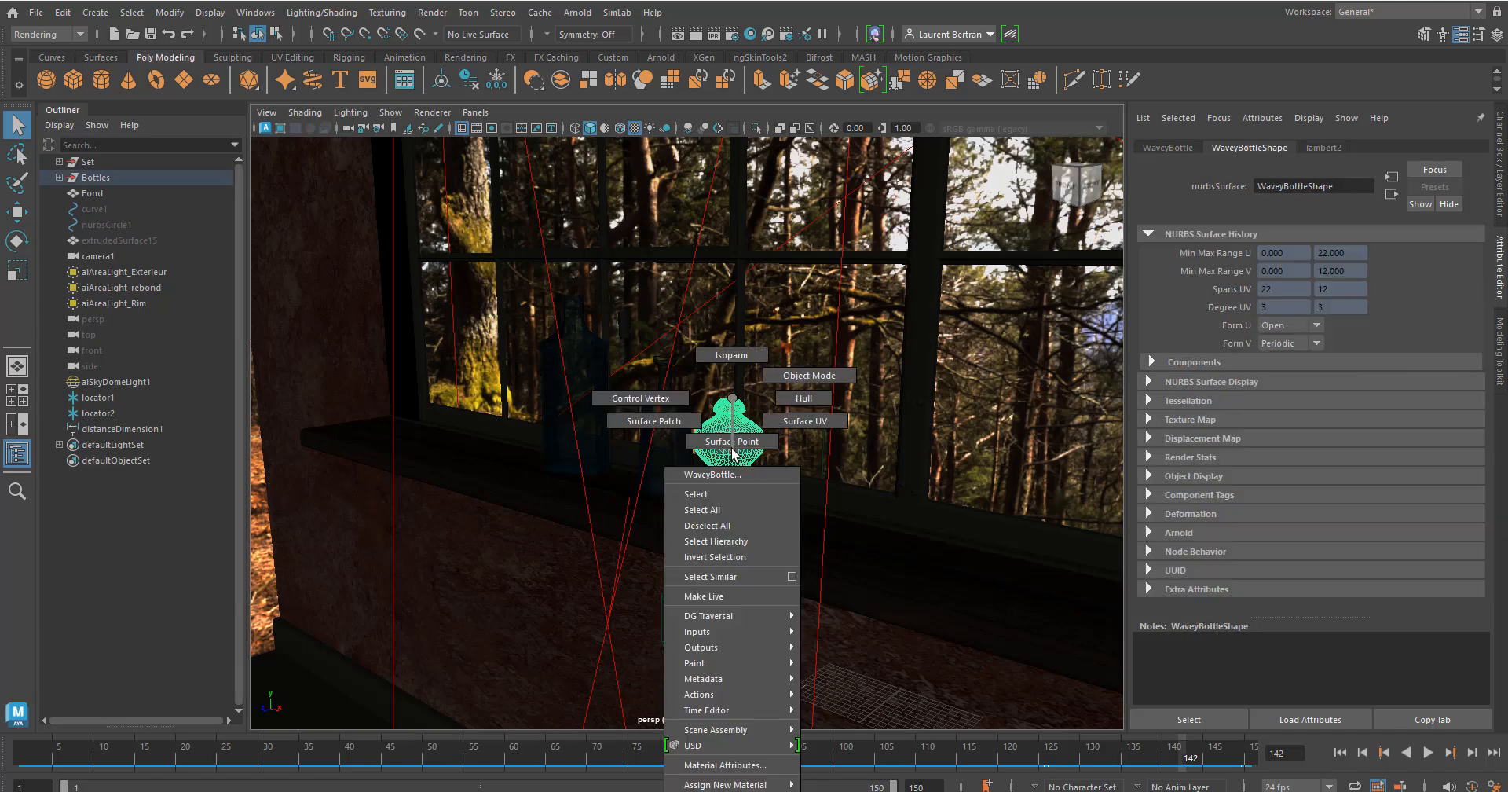
left_click(727, 784)
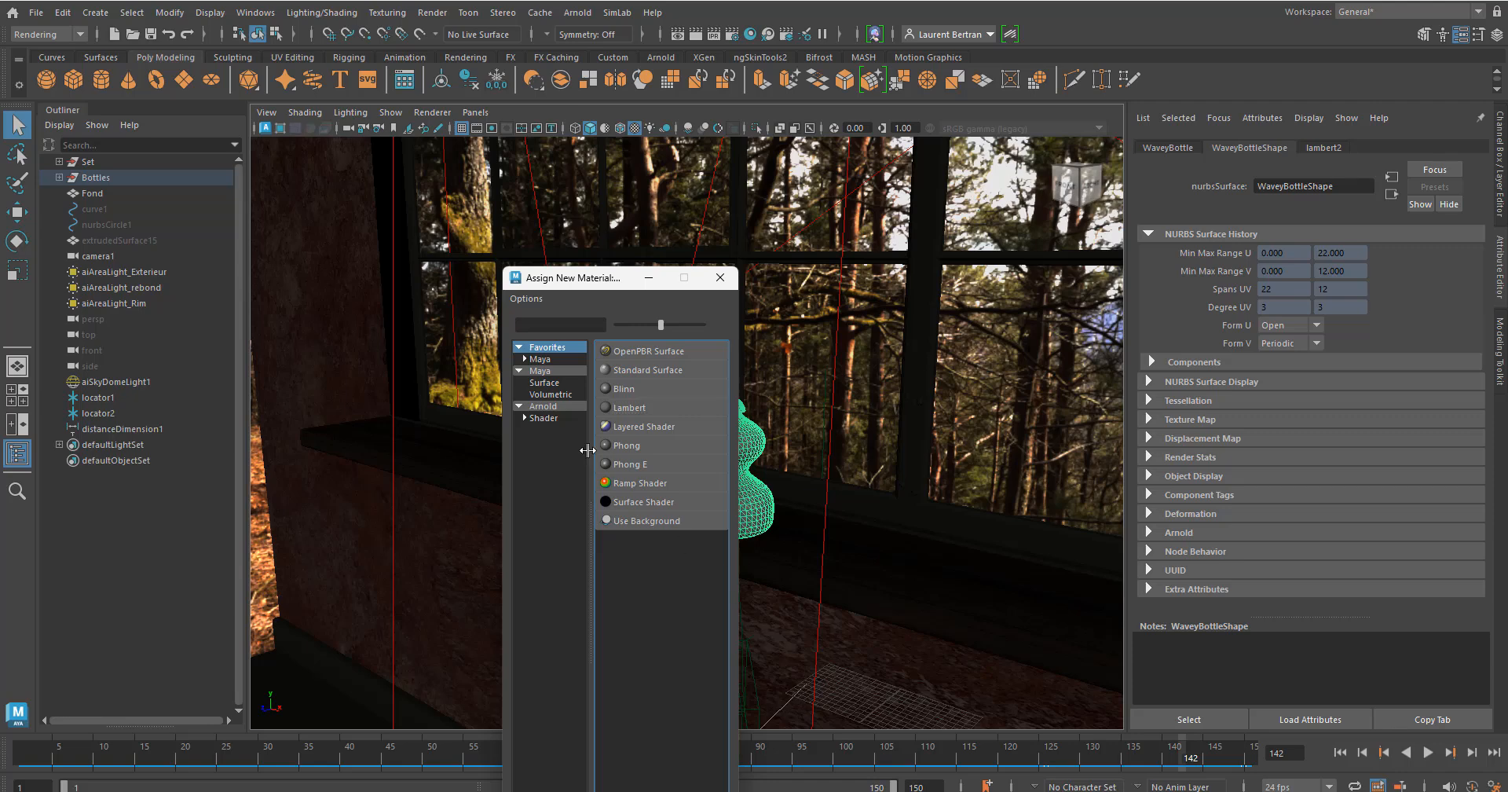
left_click(546, 418)
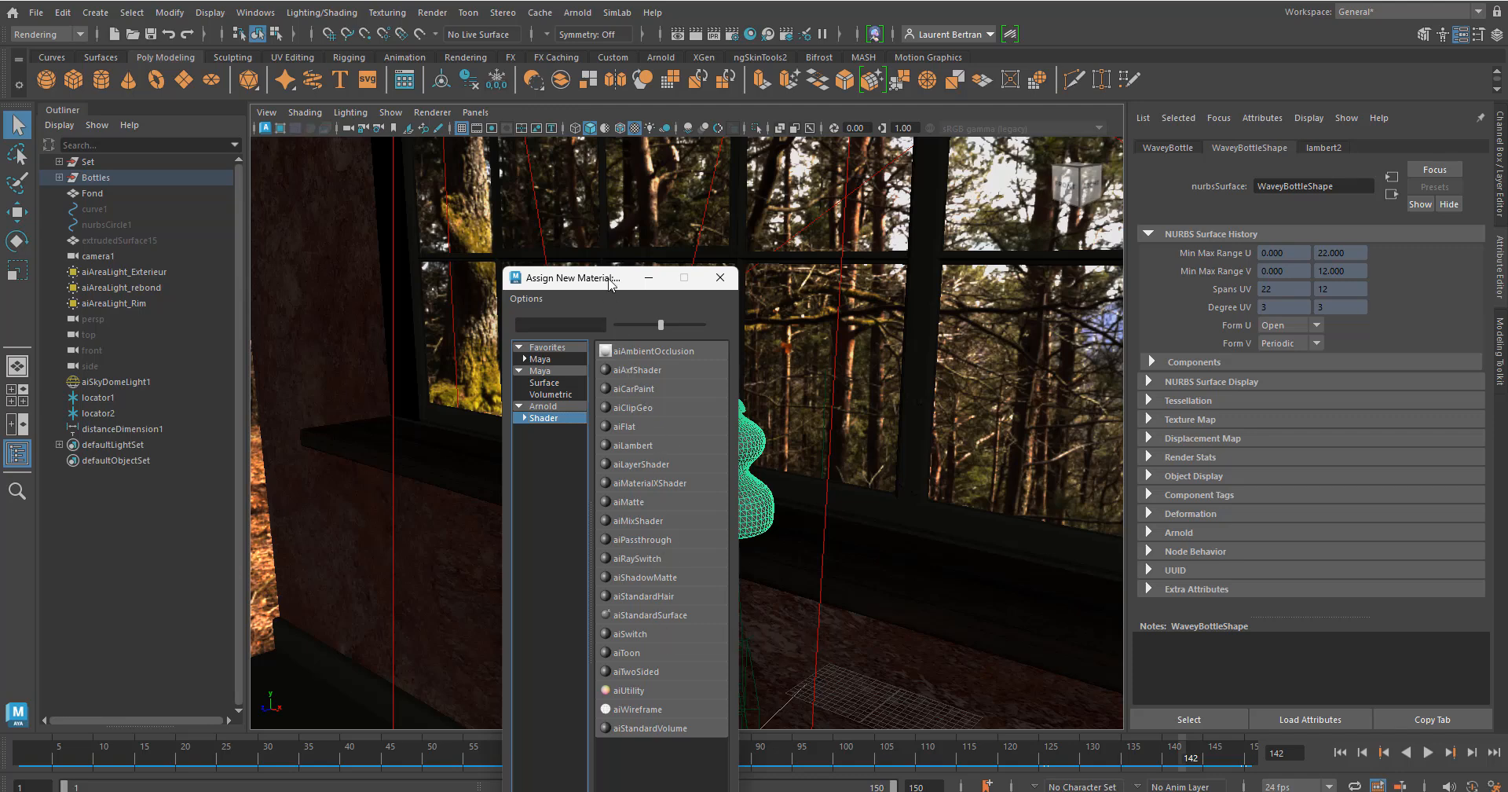
left_click_drag(609, 284, 540, 220)
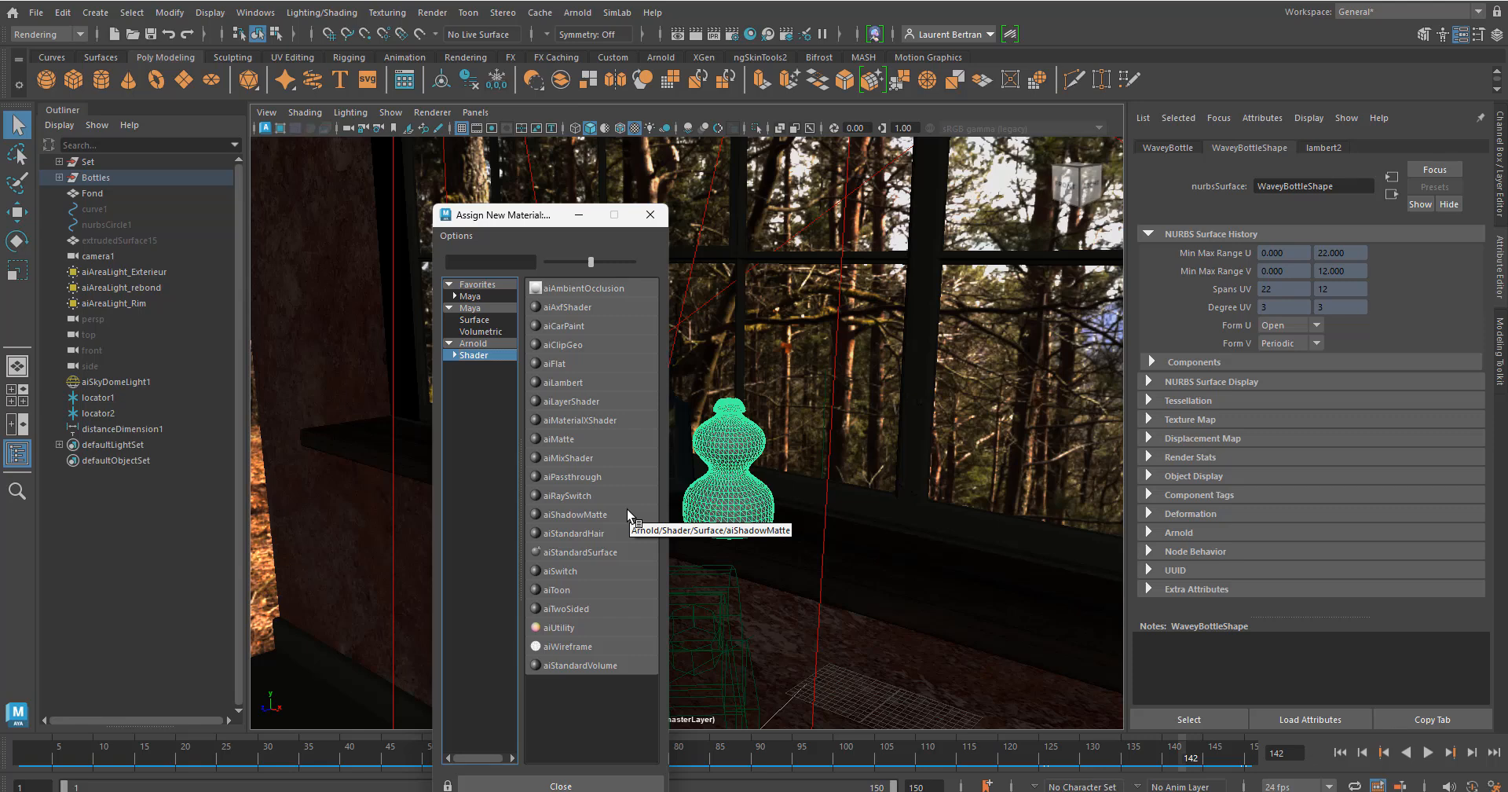
left_click(578, 552)
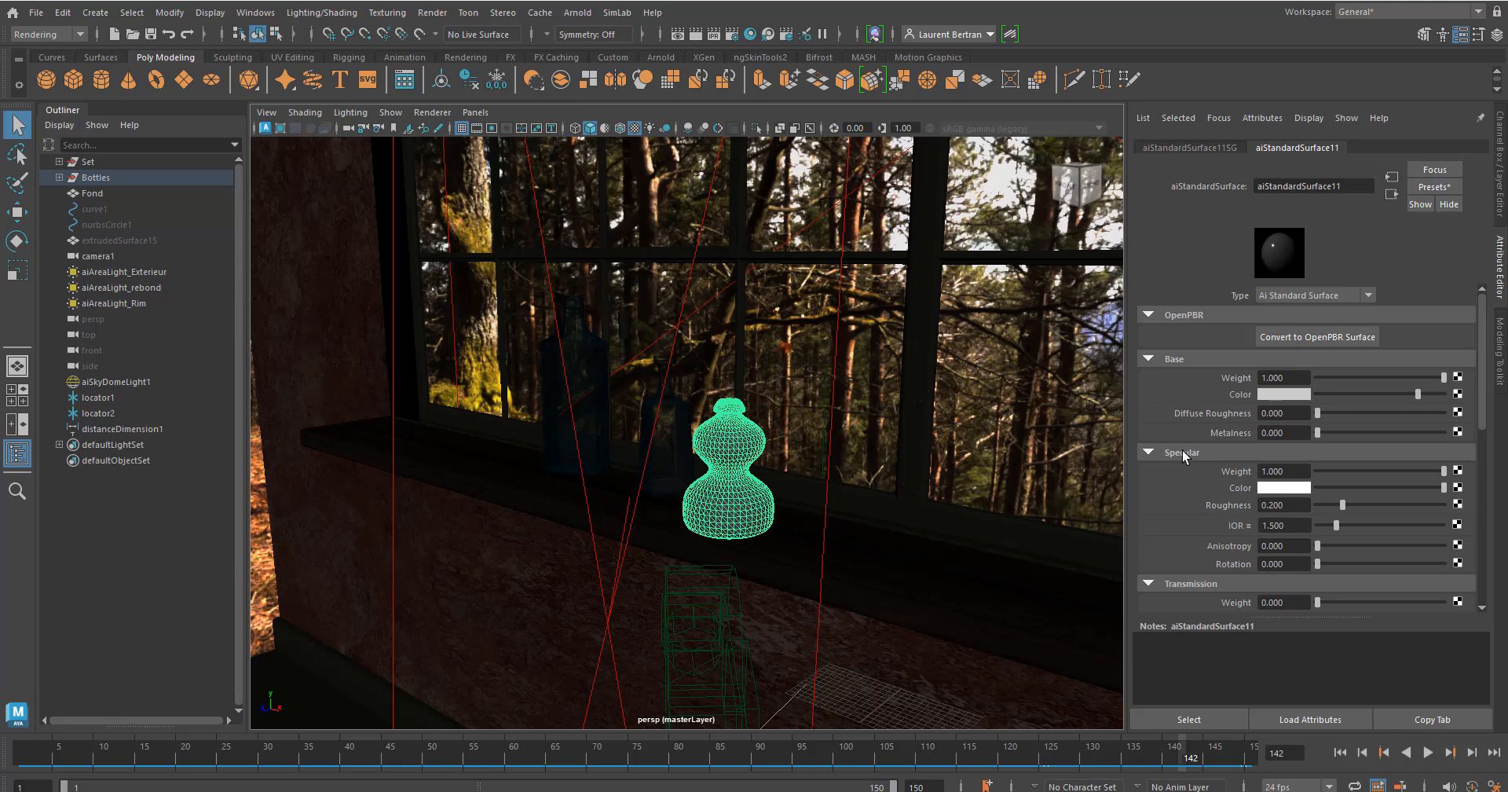
- Examine the Base, Specular and Transmission attributes of the bottle's new aiStandardSurface material
scroll(1185, 582, "down", 2)
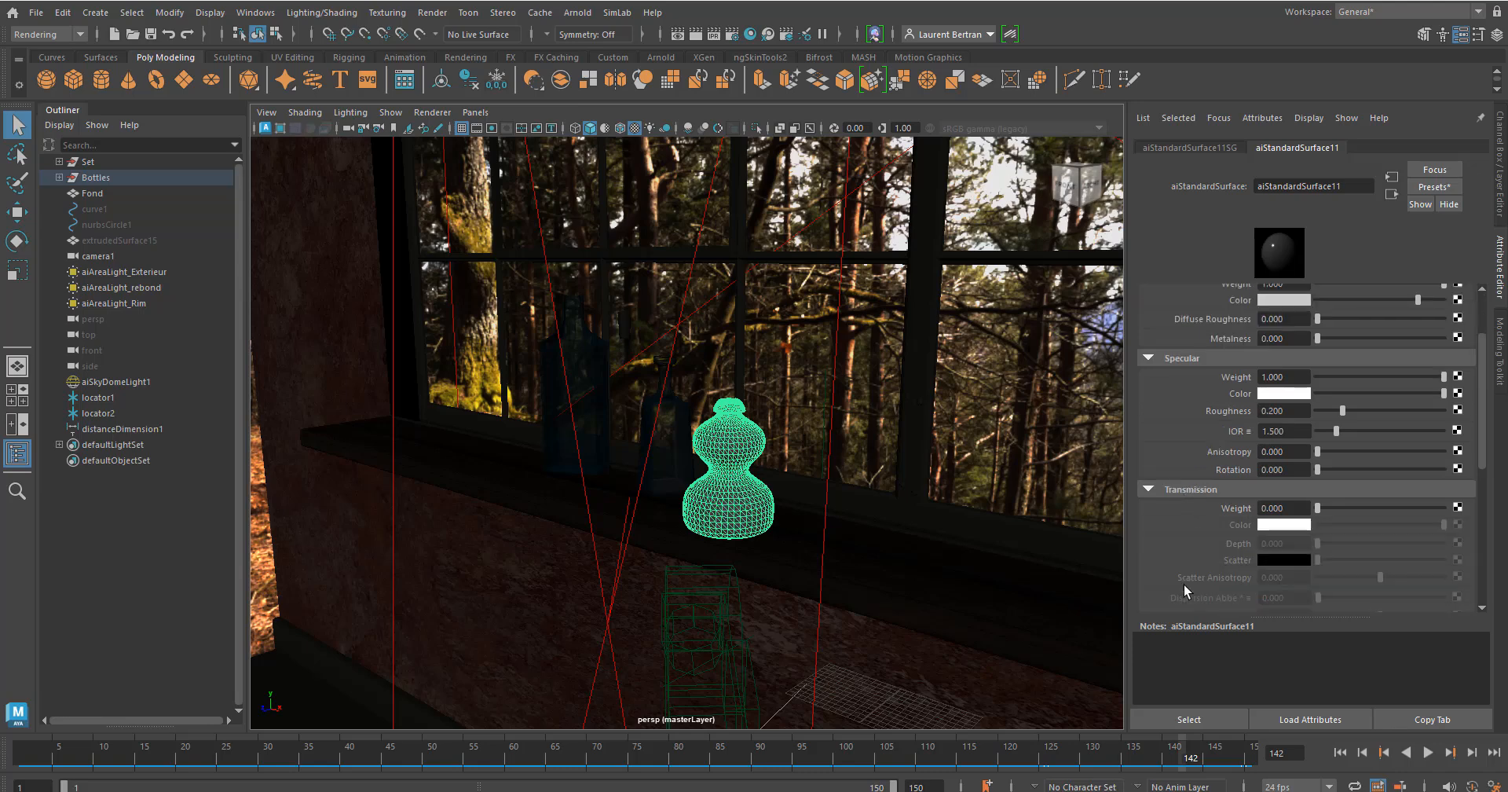
scroll(1185, 583, "up", 1)
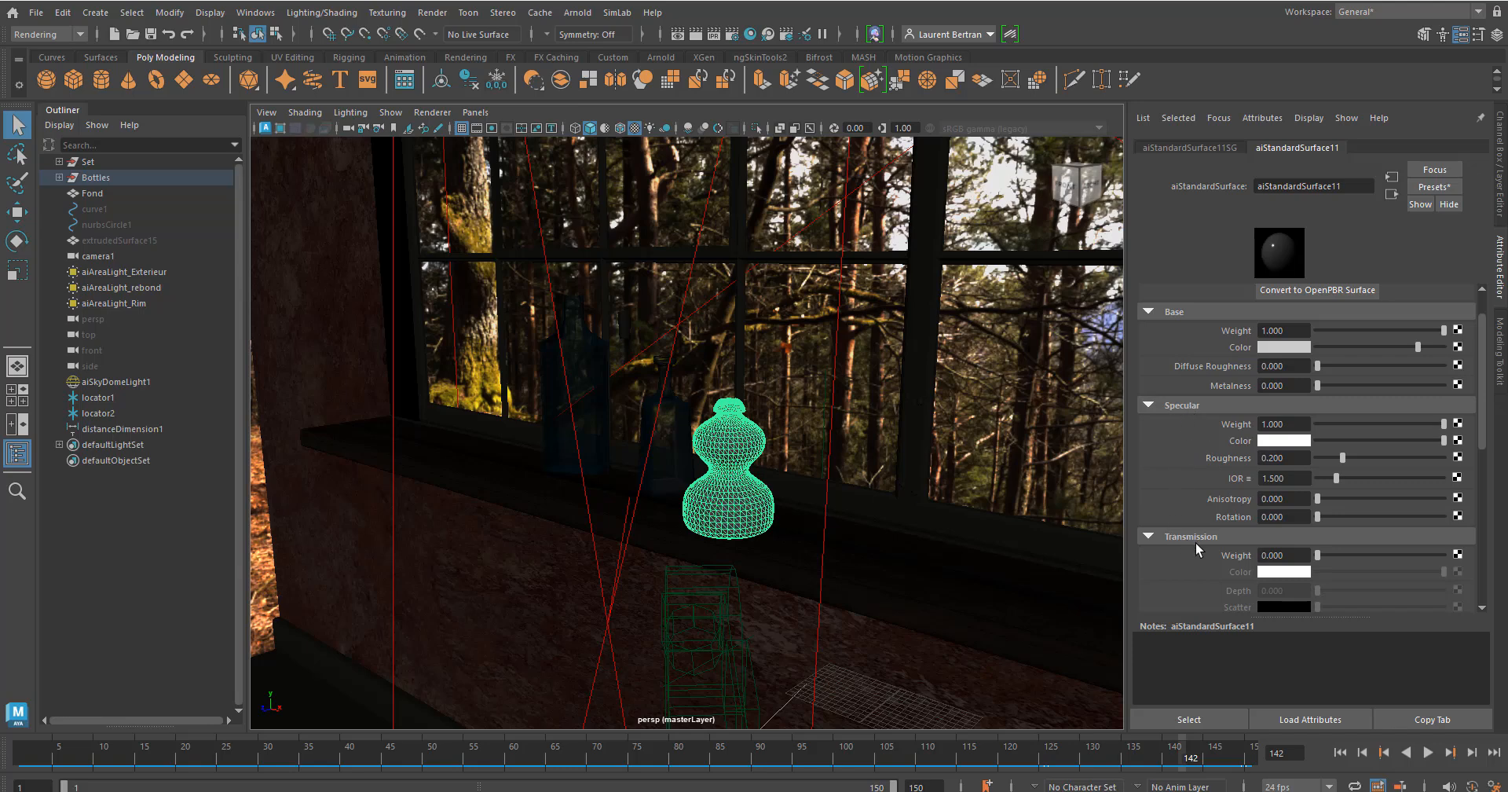
scroll(1196, 542, "down", 3)
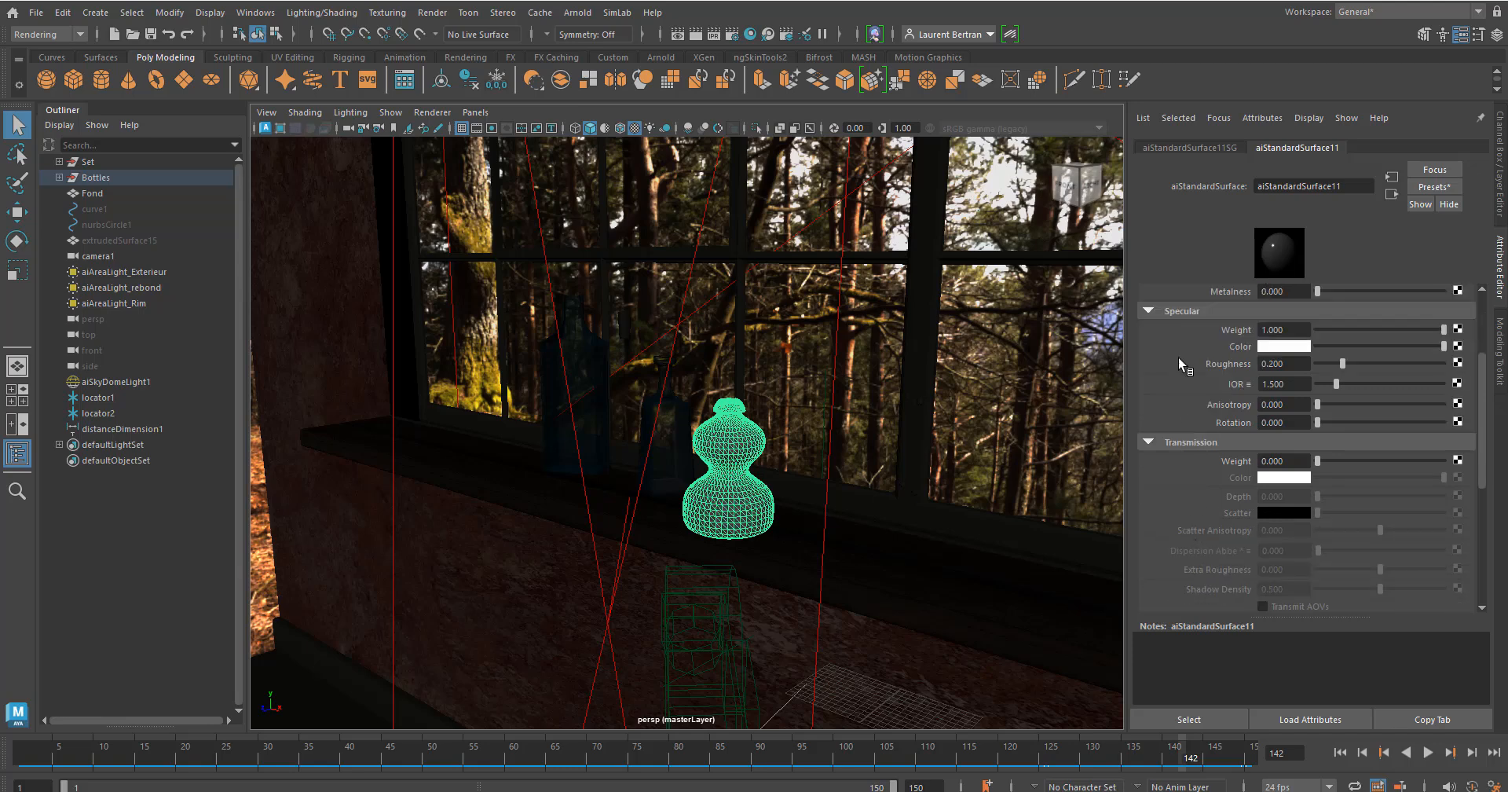
scroll(1183, 501, "down", 5)
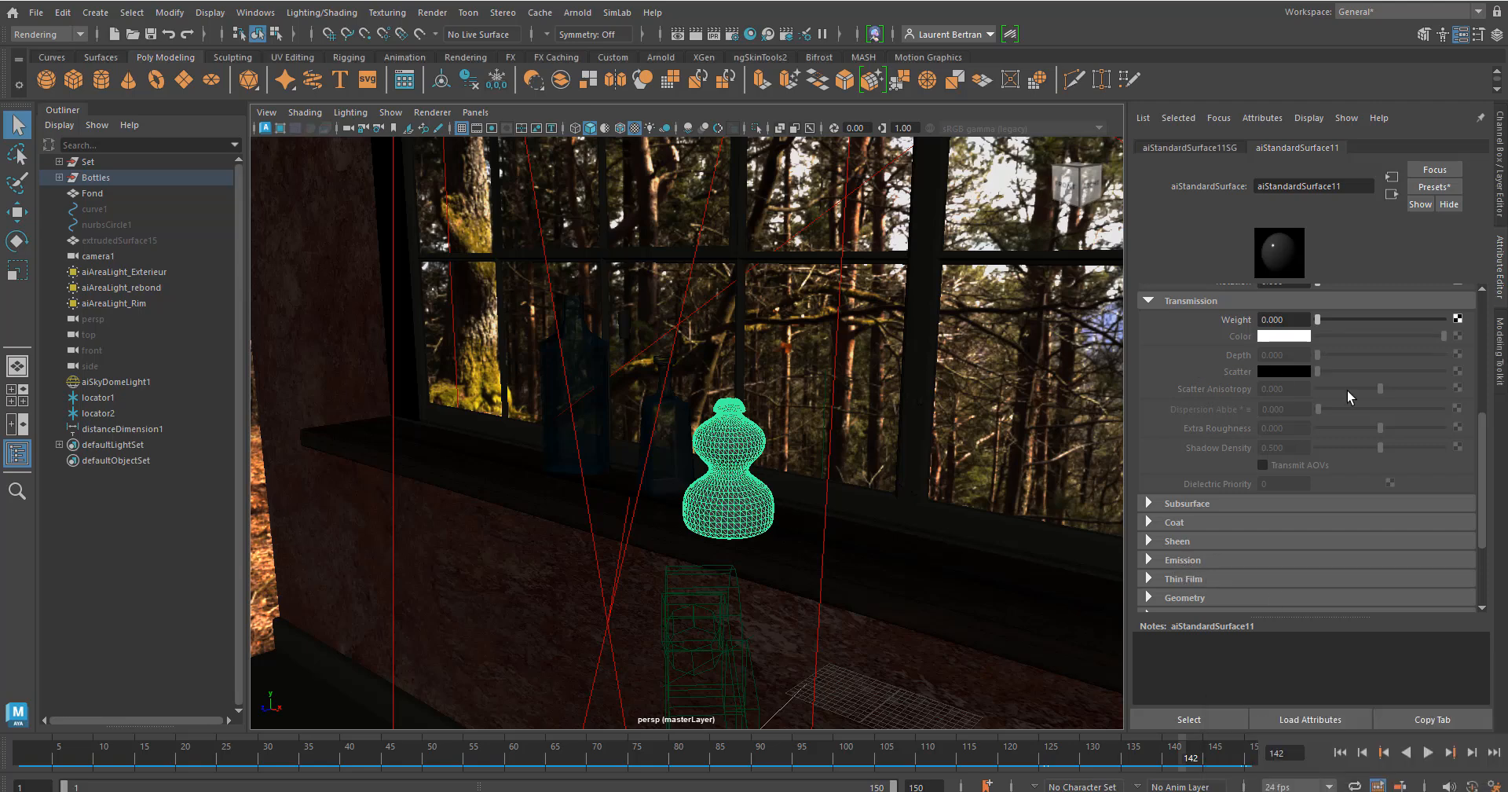
mouse_move(1483, 439)
left_mouse_down()
mouse_move(1484, 388)
mouse_move(1483, 430)
left_mouse_up()
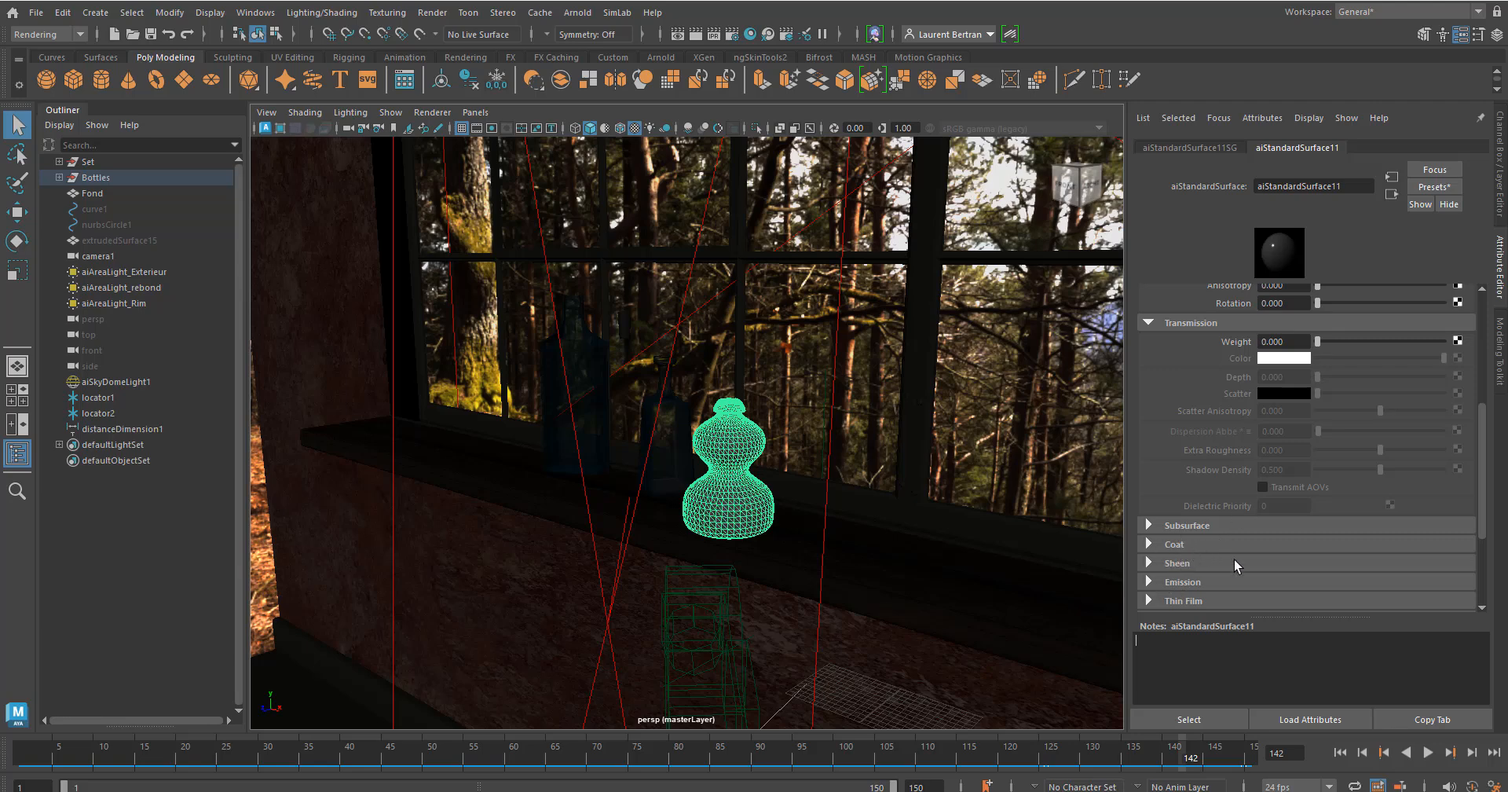
left_click_drag(1484, 531, 1478, 404)
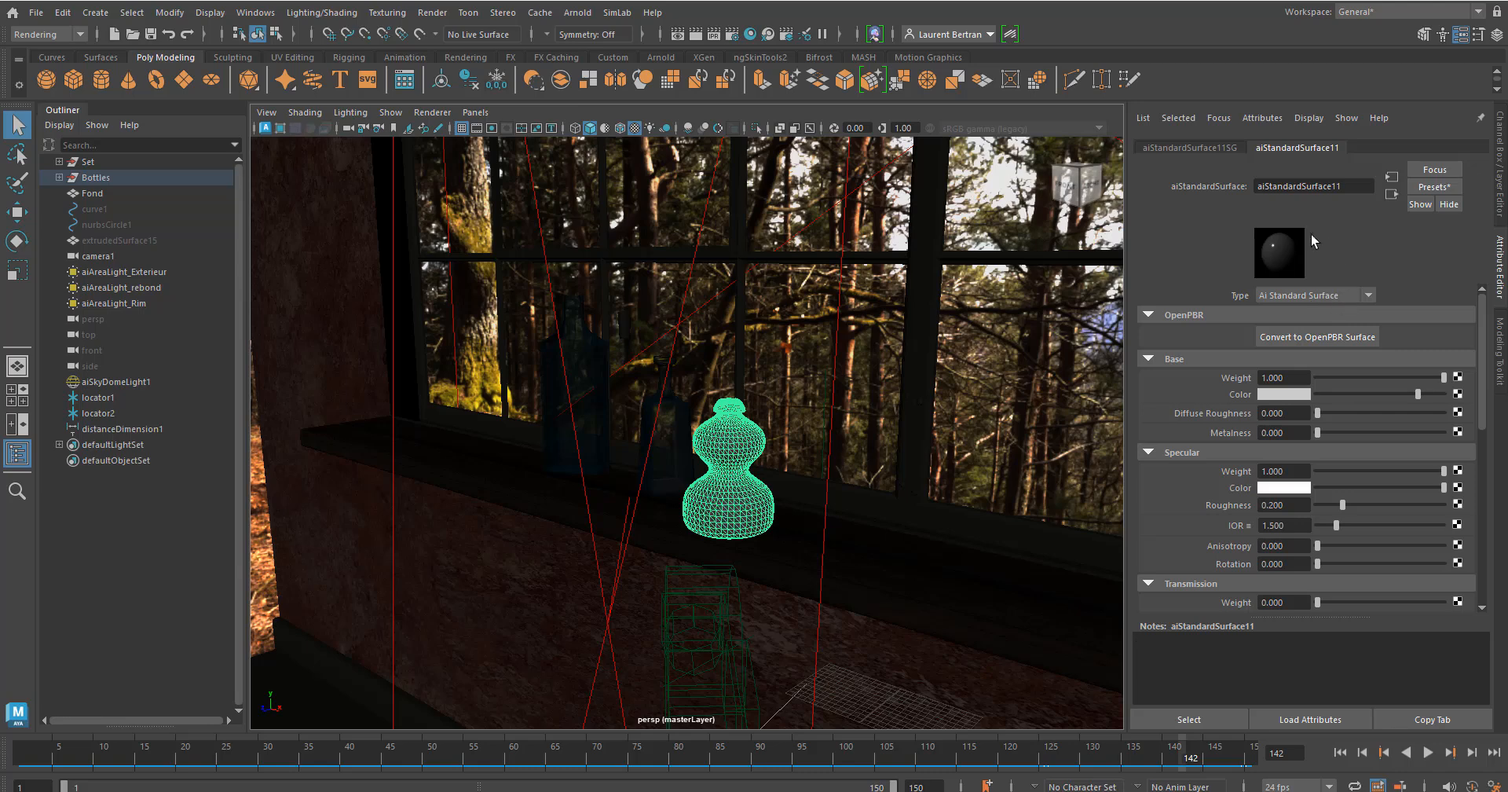
left_click(1472, 664)
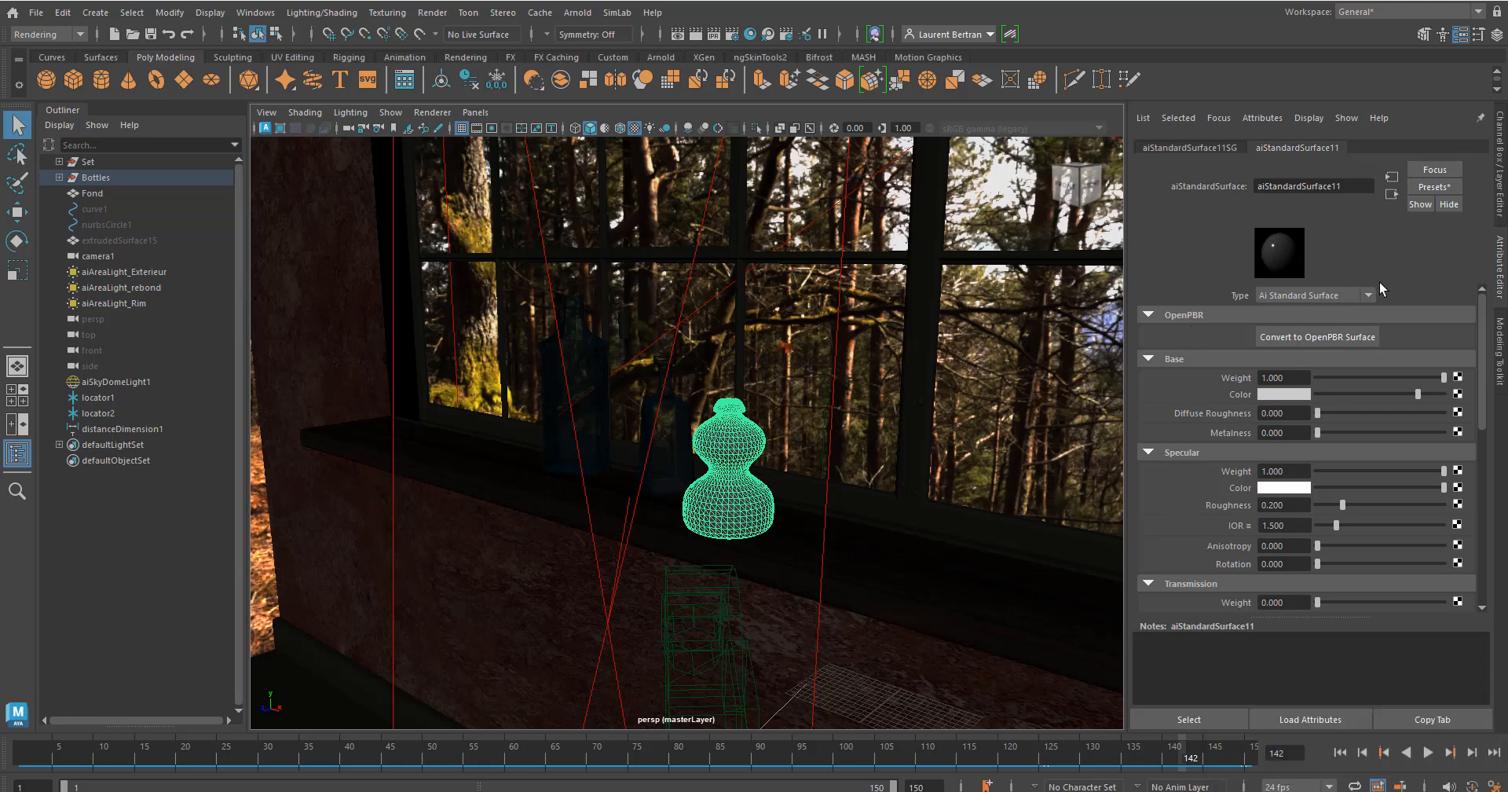
- Browse the material presets and replace the bottle material's settings with the Glass preset
left_click(1434, 187)
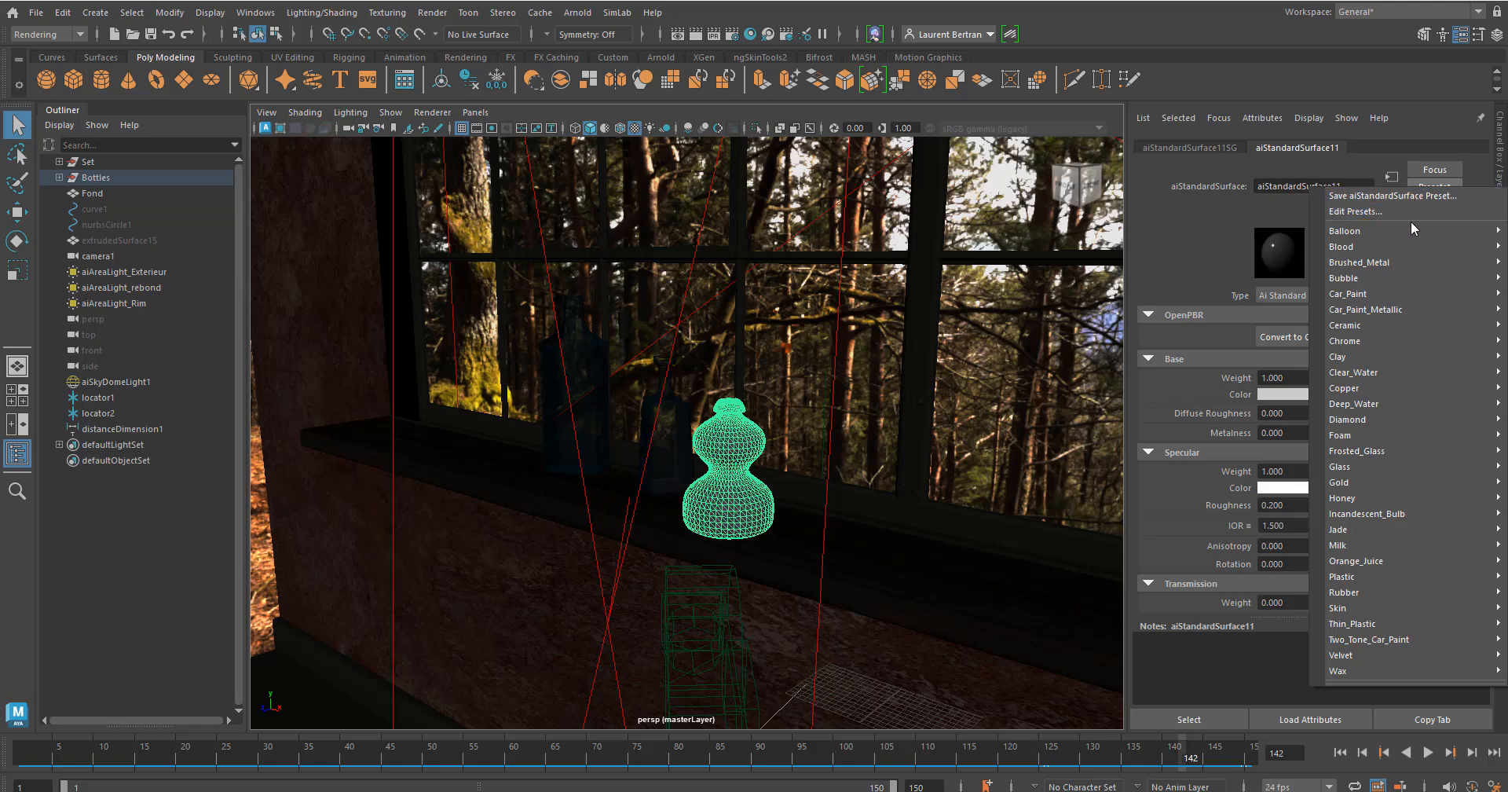
mouse_move(1411, 229)
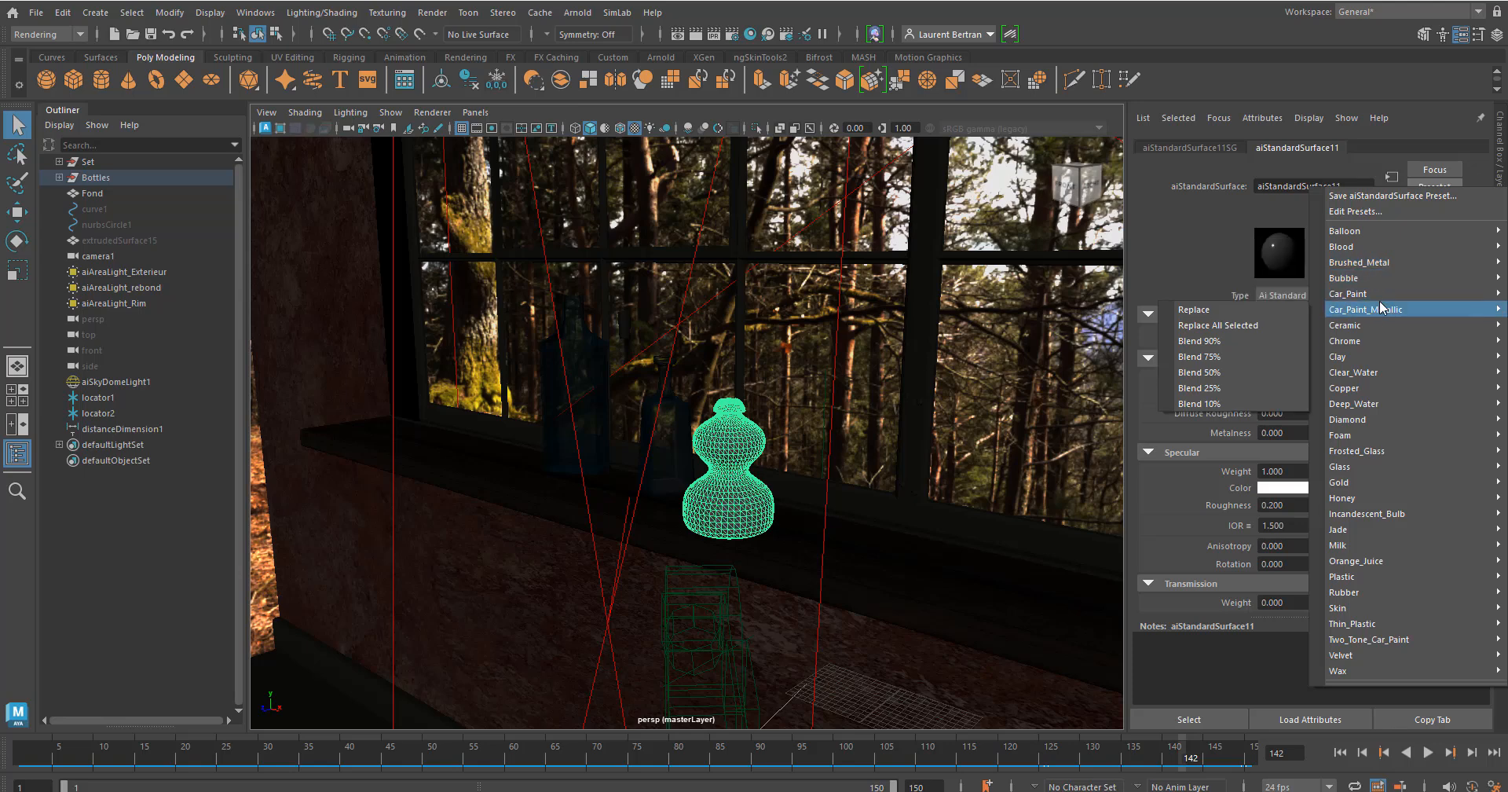
mouse_move(1367, 358)
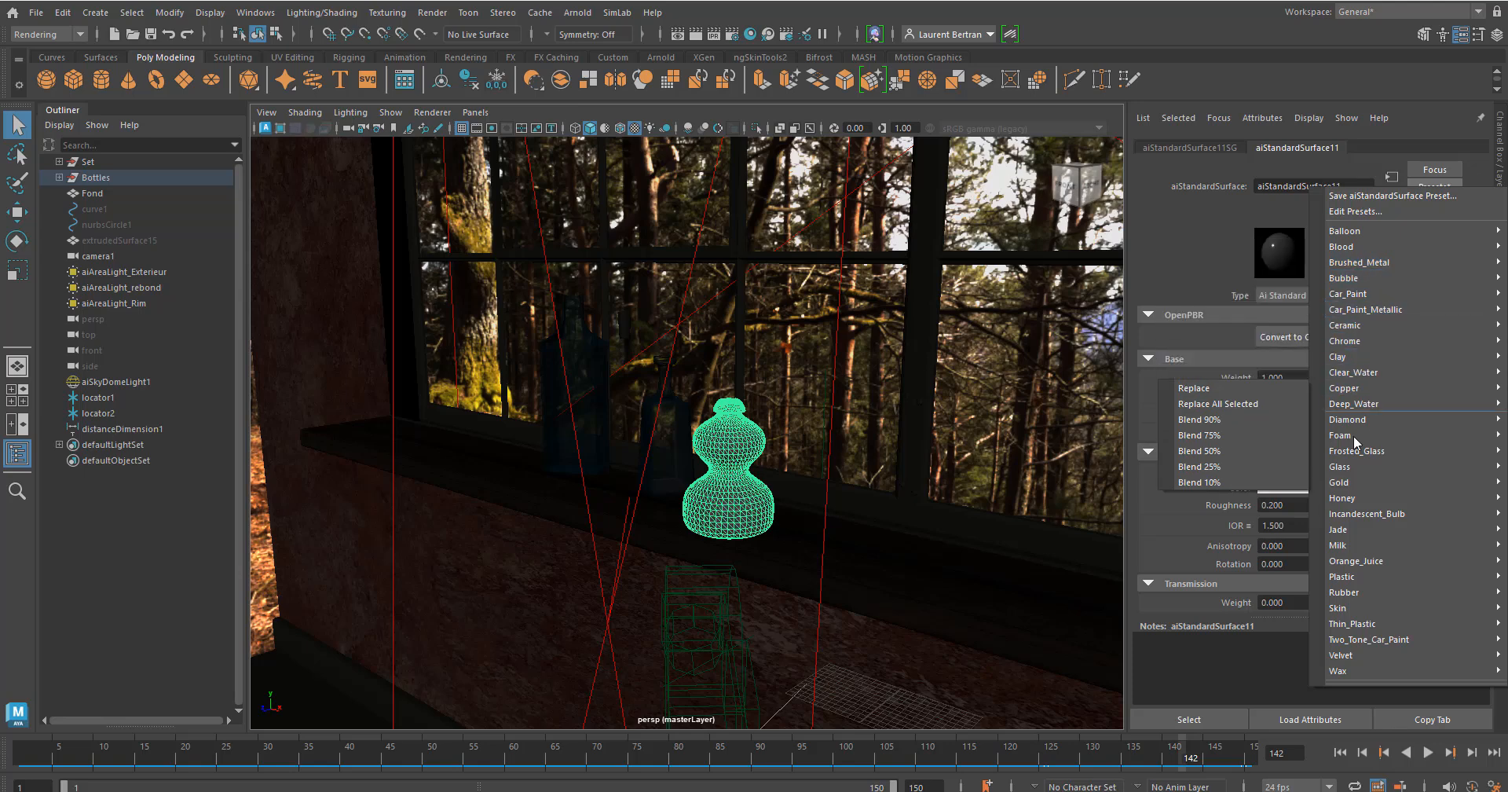
mouse_move(1357, 479)
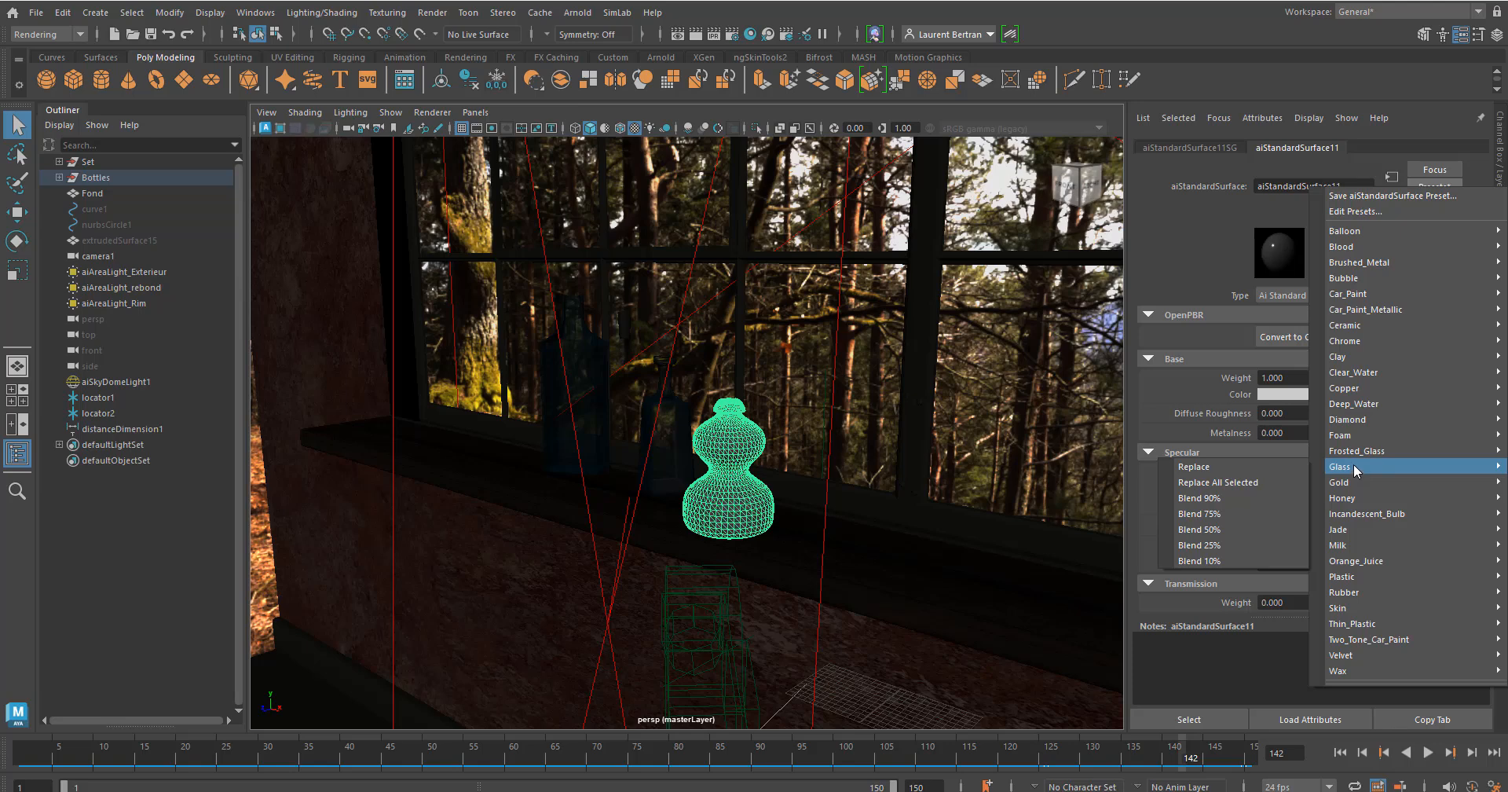
key("Escape")
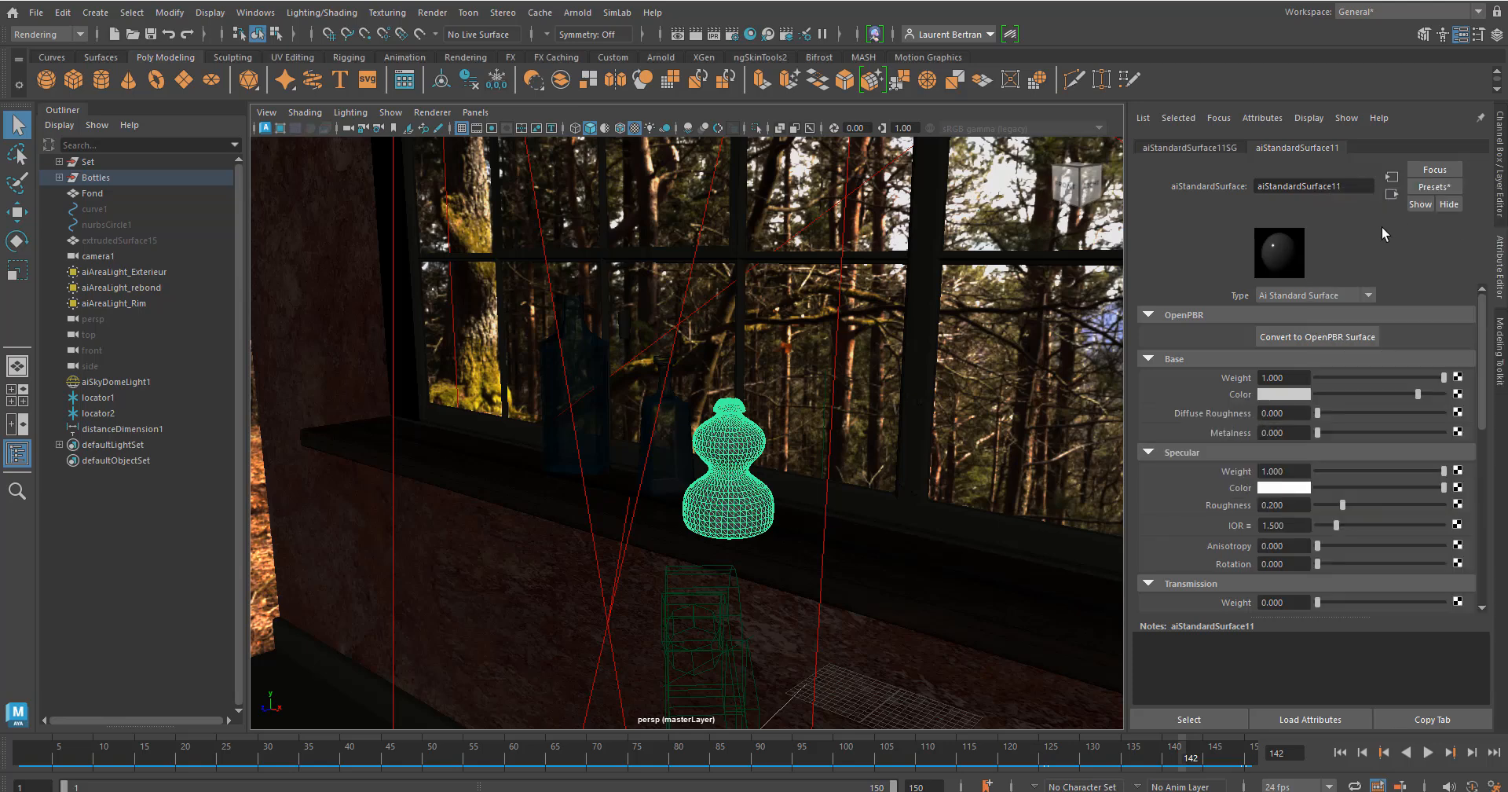
left_click(1428, 185)
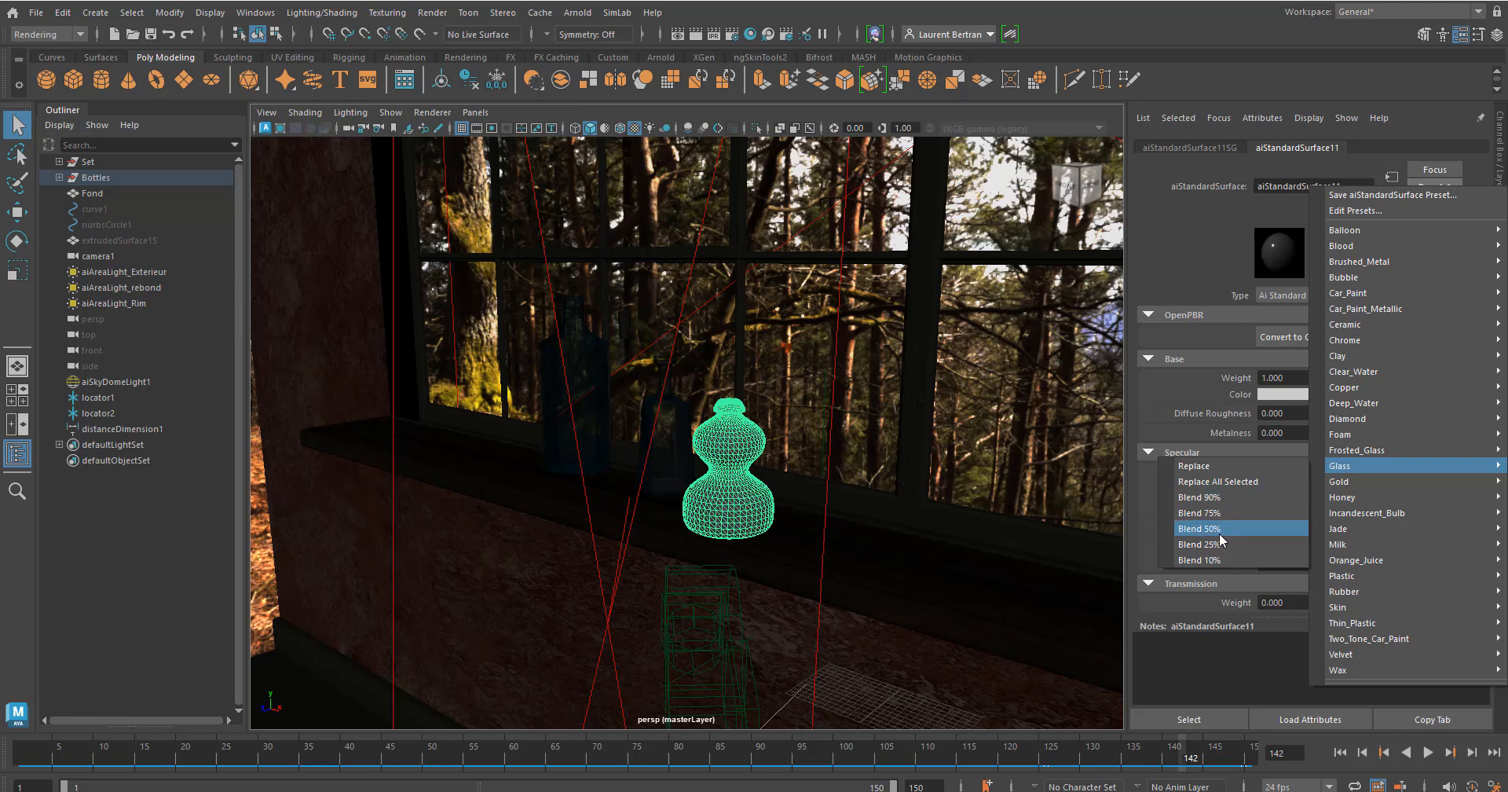
left_click(1213, 465)
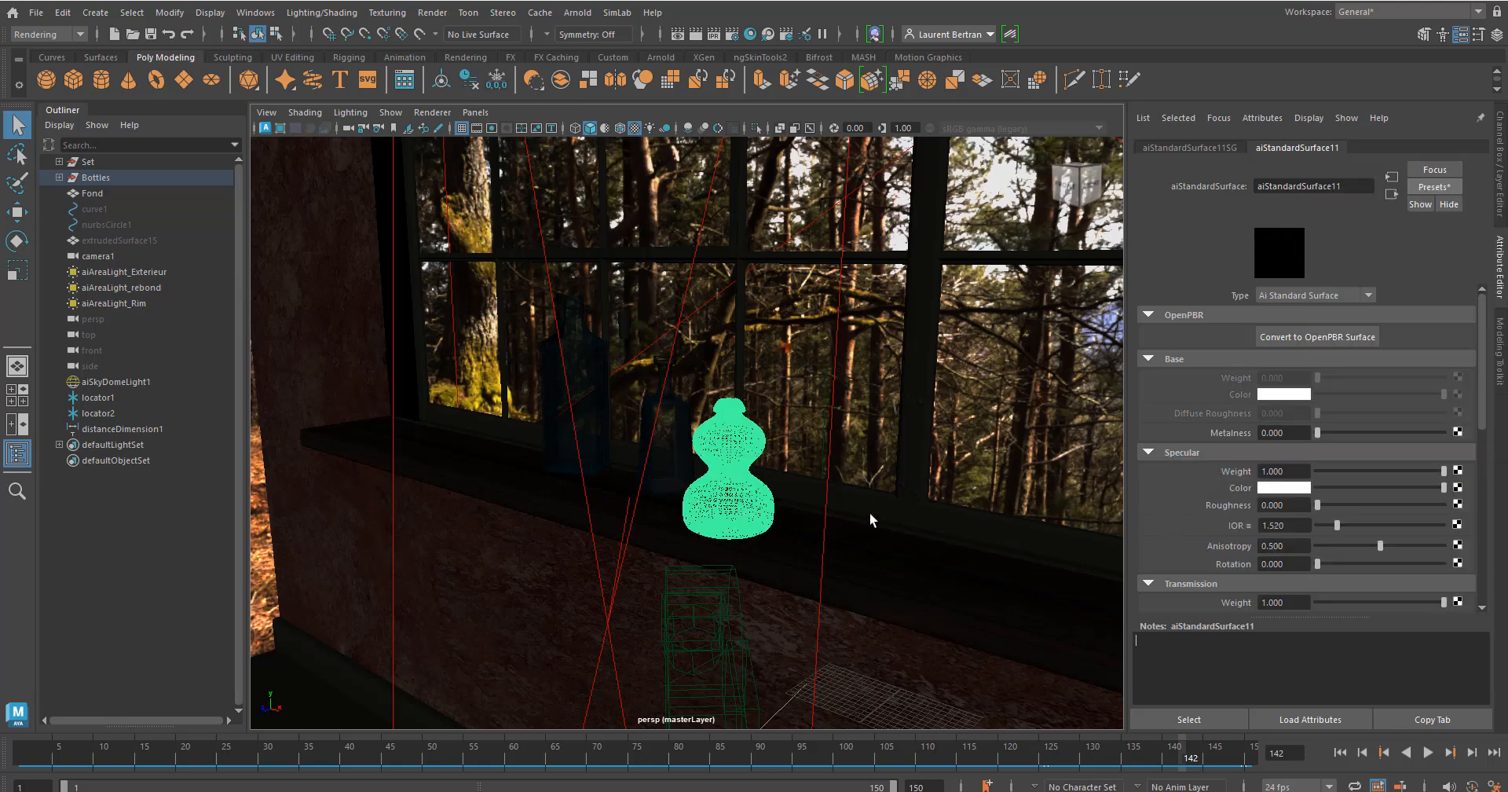
- Reselect the WaveyBottle, open the Arnold RenderView, and raise and widen its window
left_click(855, 560)
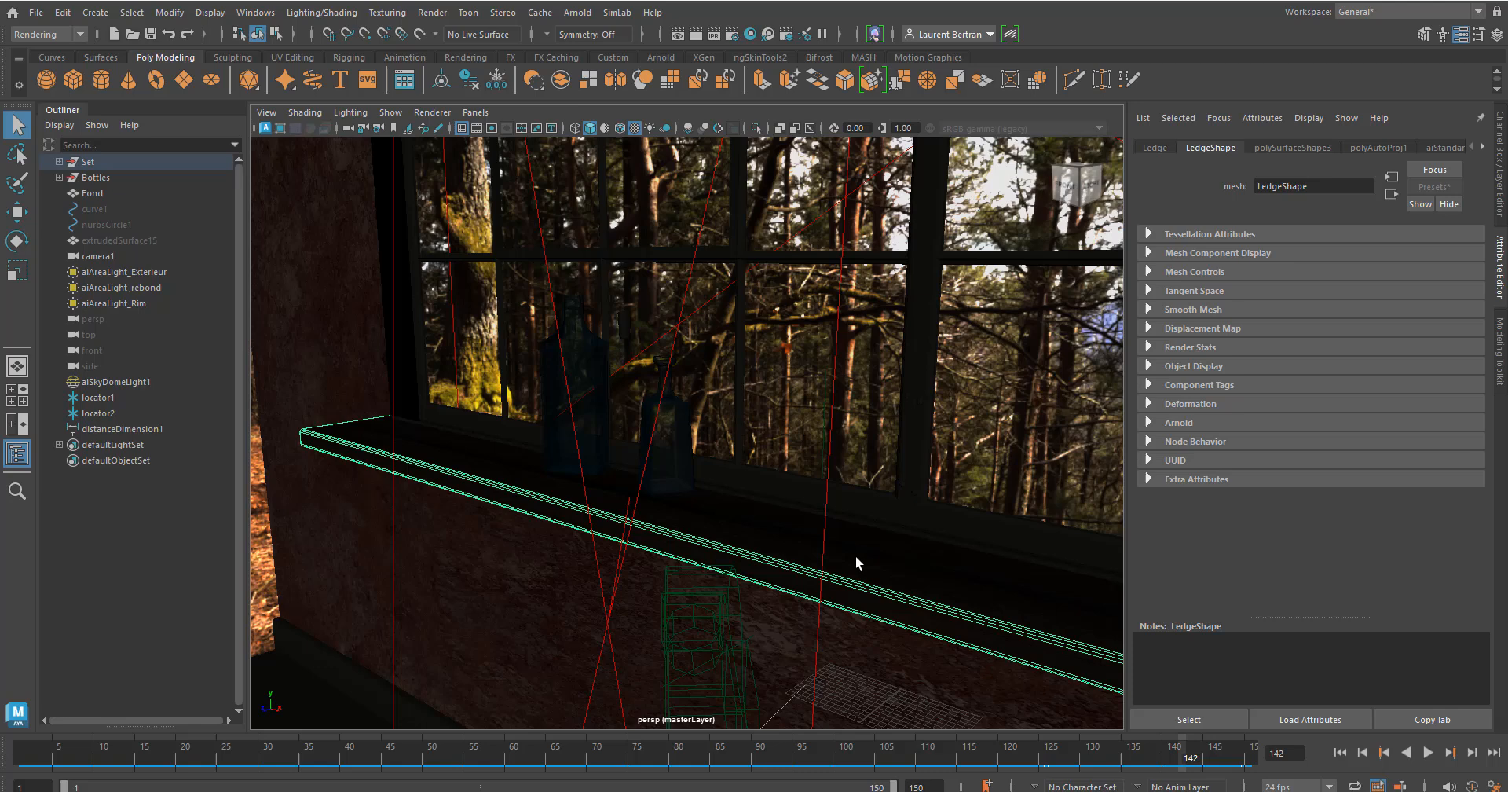
left_click(733, 507)
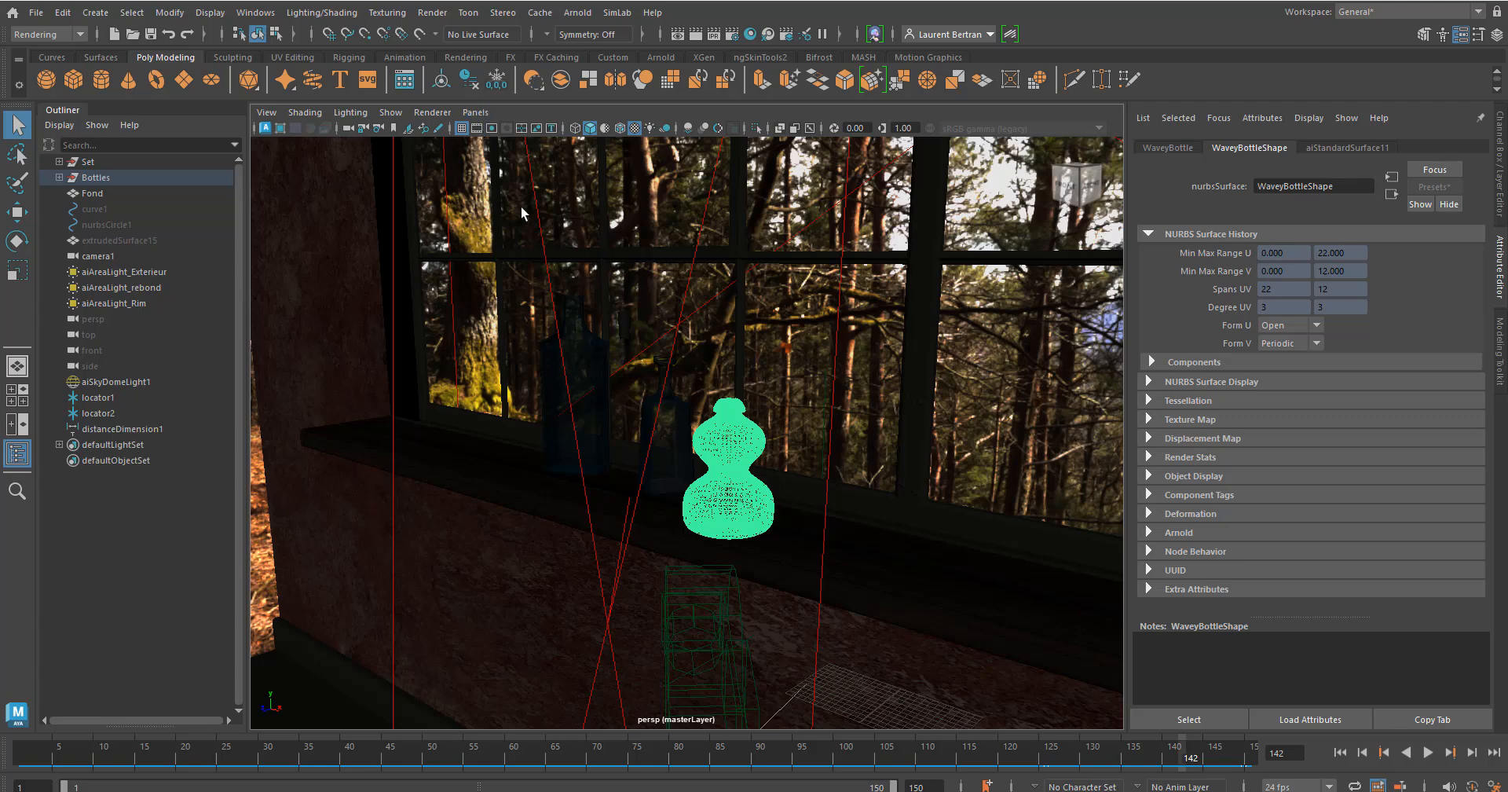
left_click(473, 113)
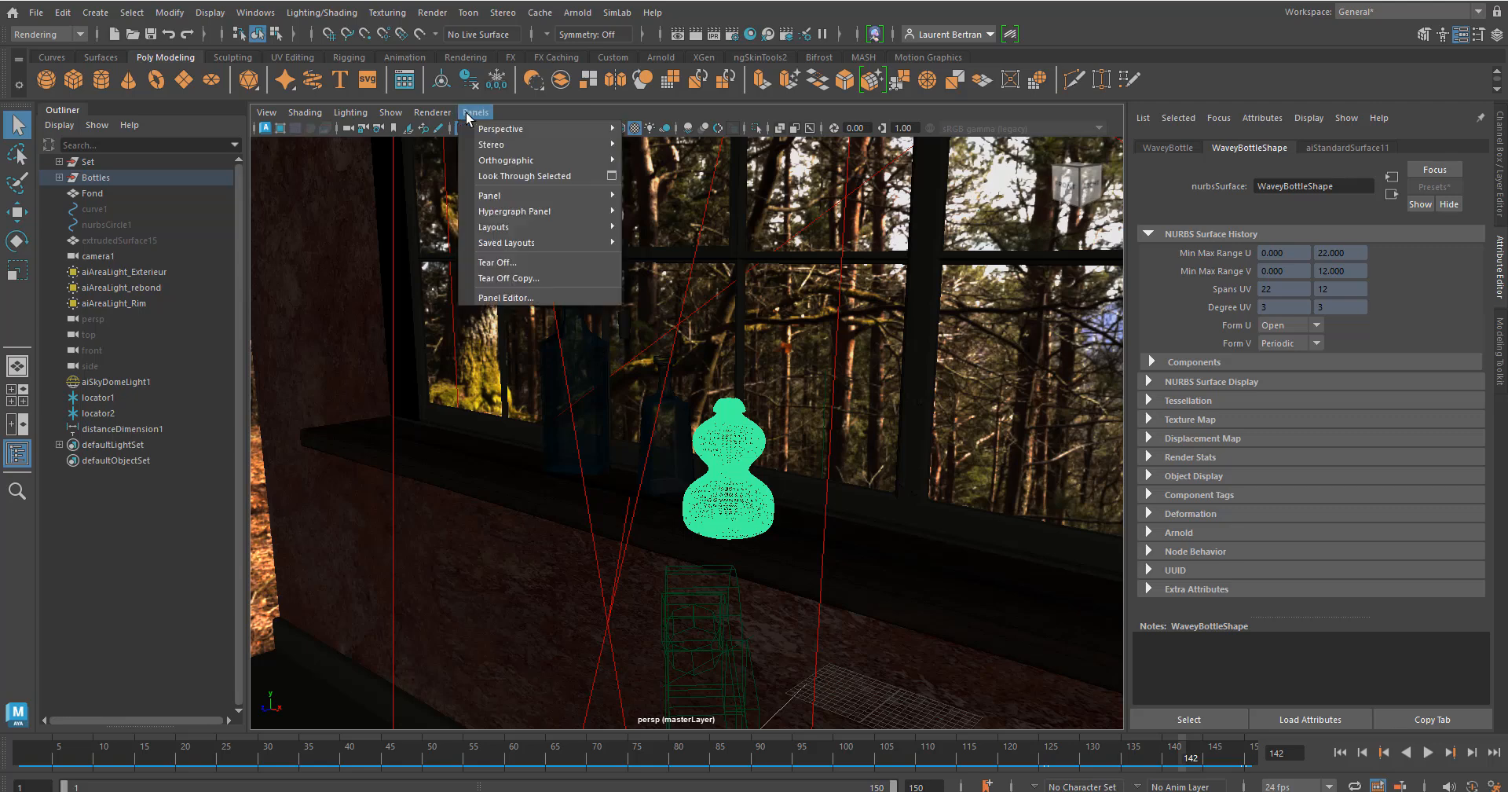
left_click(579, 13)
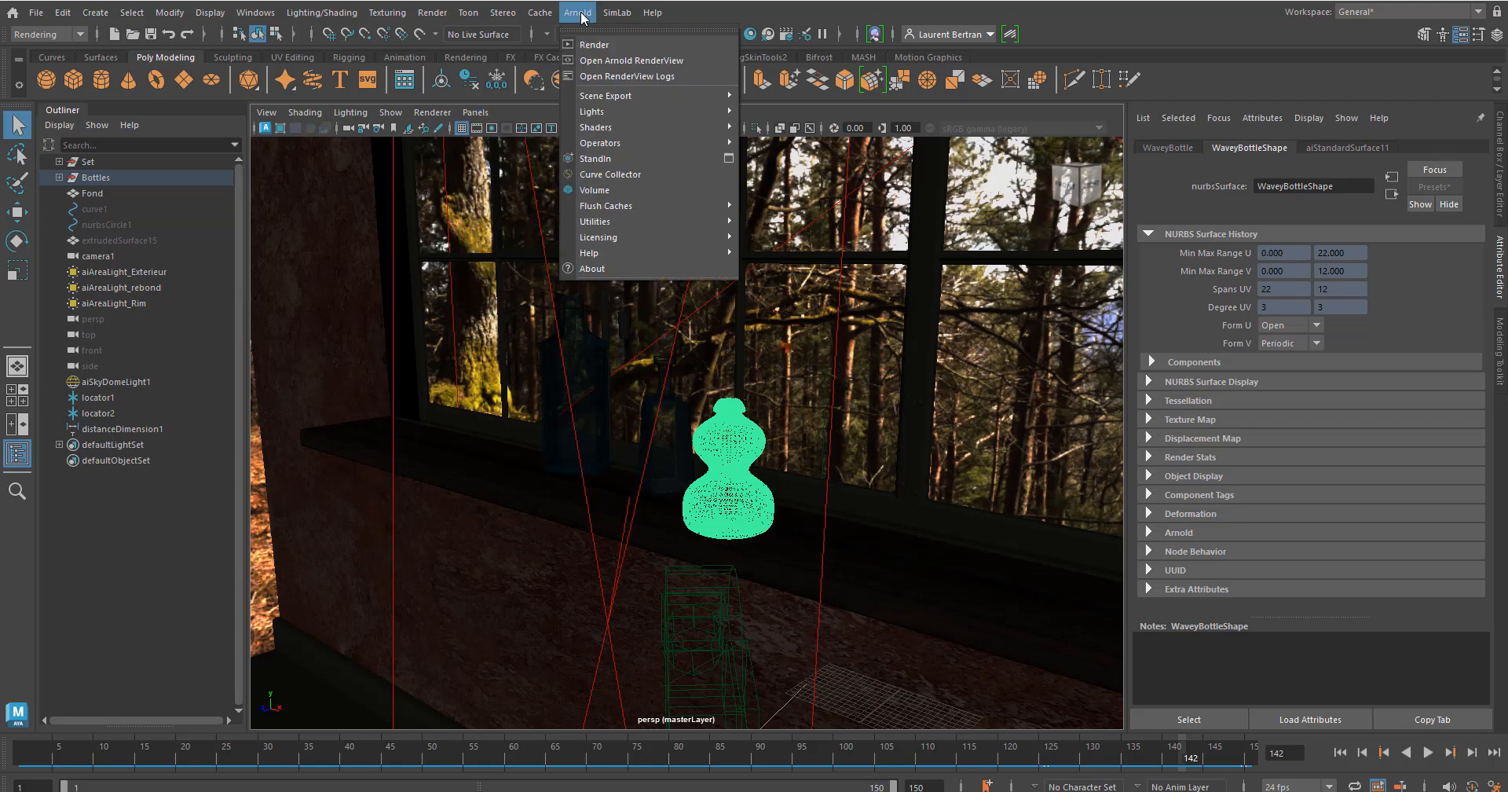
left_click(599, 61)
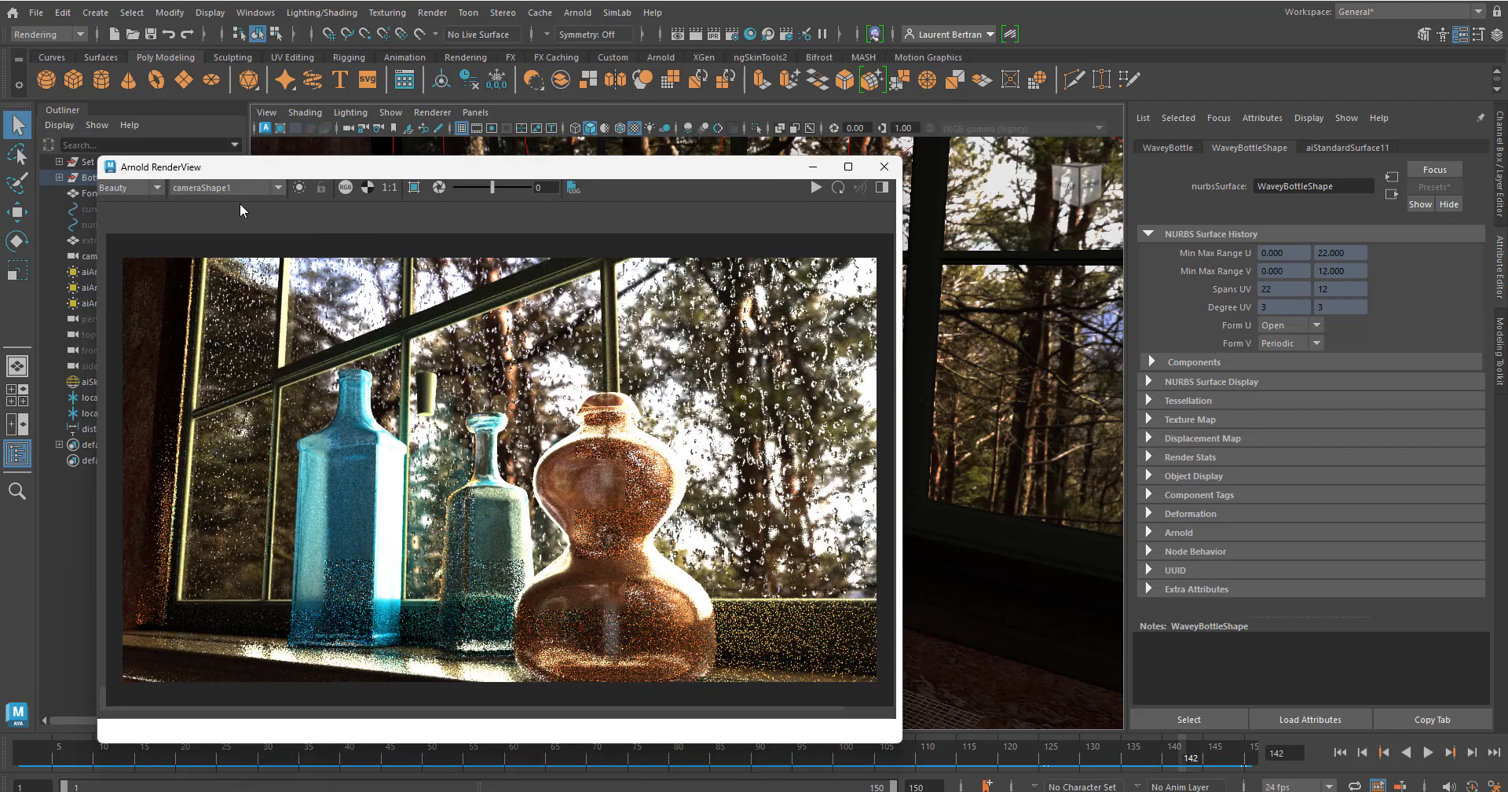
left_click_drag(214, 158, 219, 111)
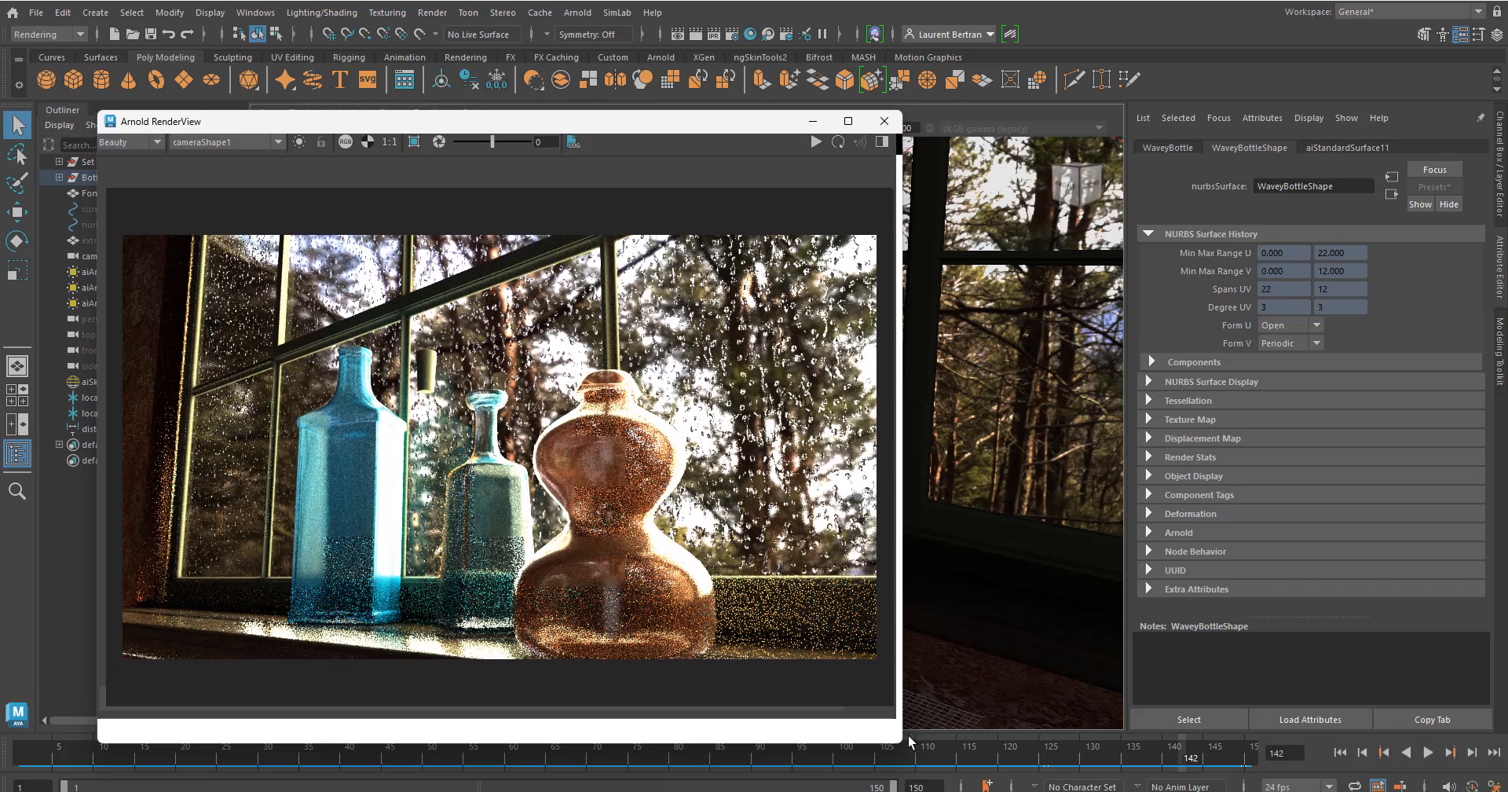
left_click_drag(900, 738, 1056, 722)
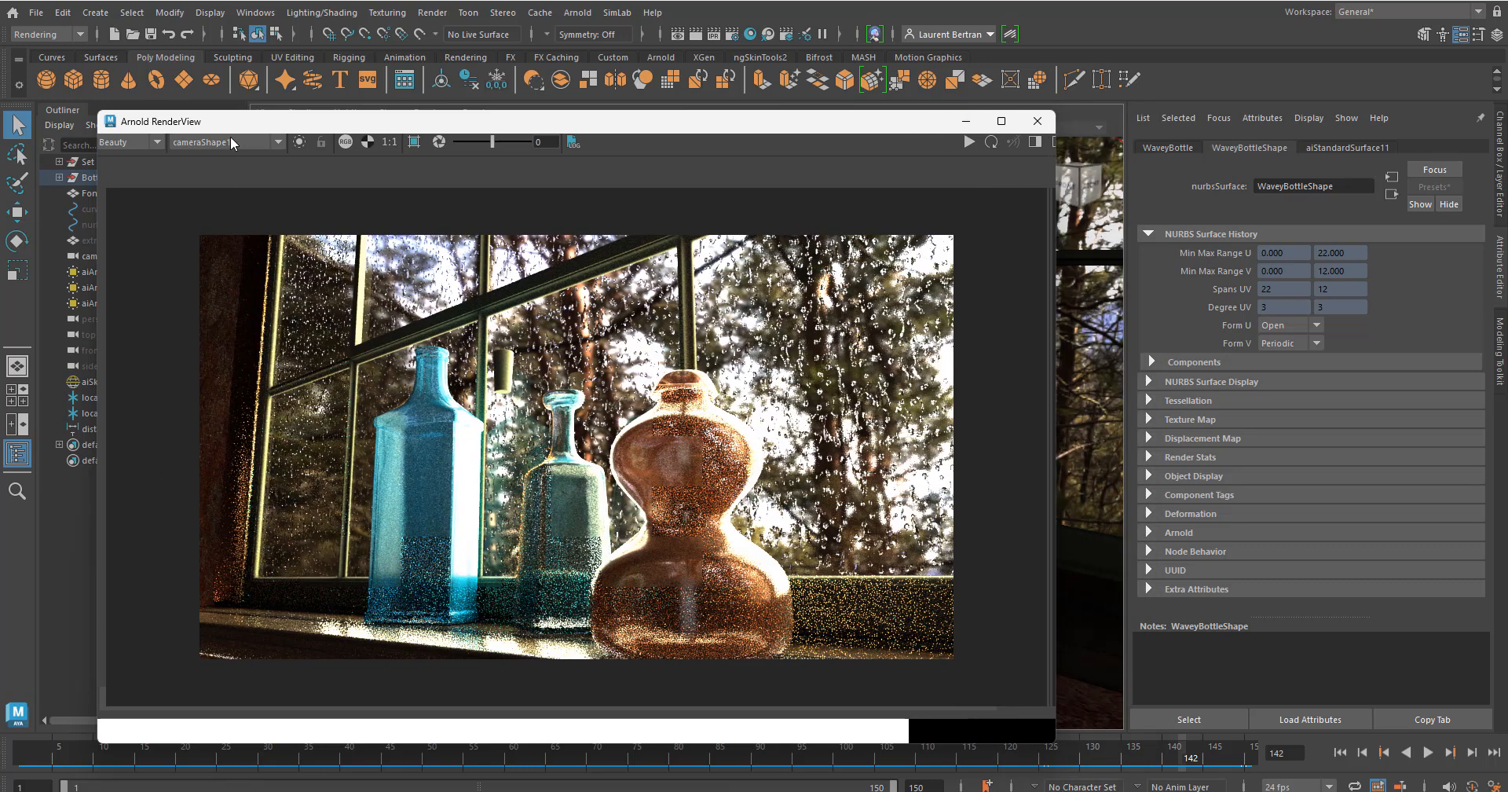
- Start an Arnold render through cameraShape1 and reposition the render window so the material attributes stay accessible
left_click(230, 139)
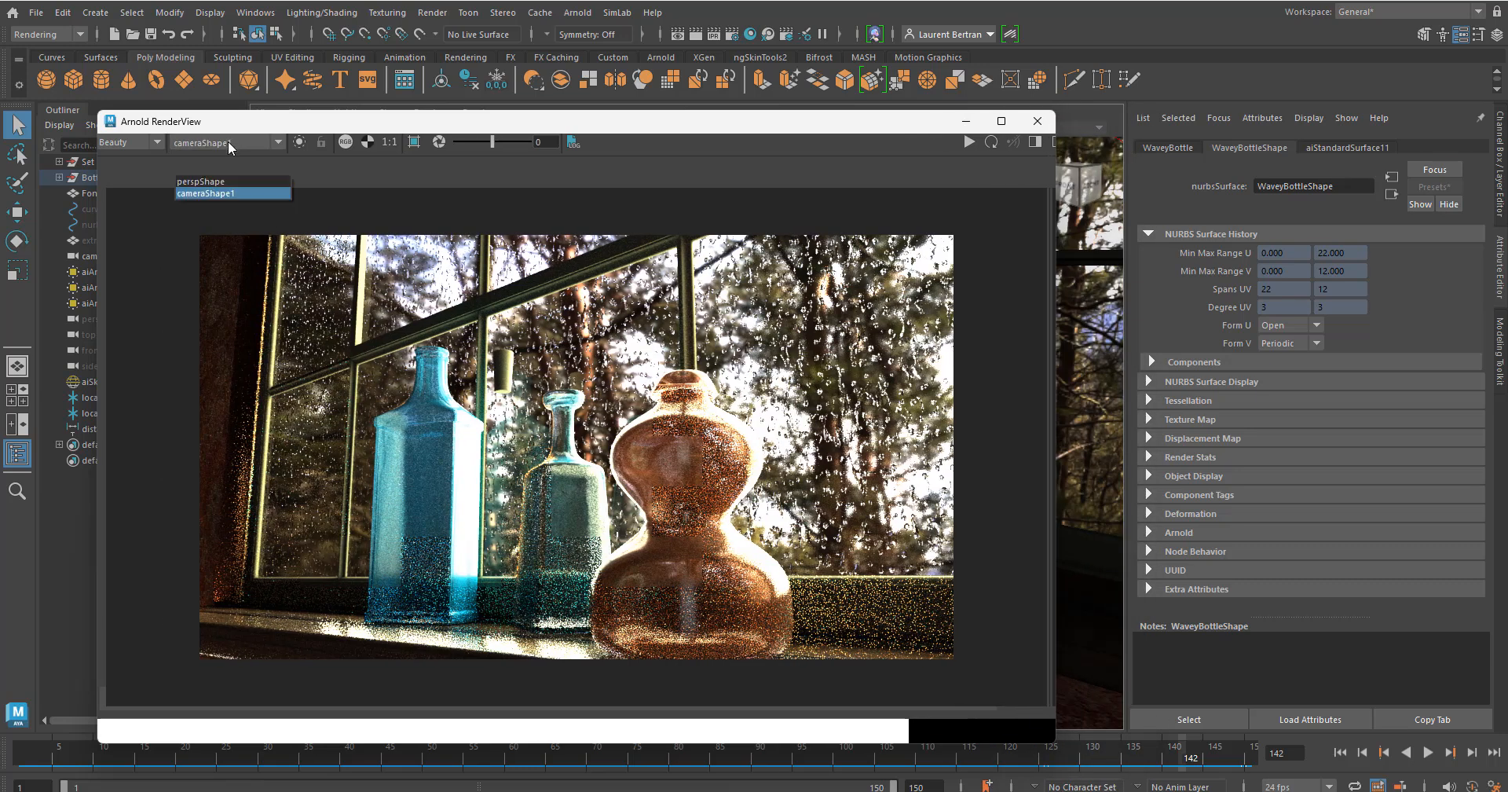
left_click(212, 192)
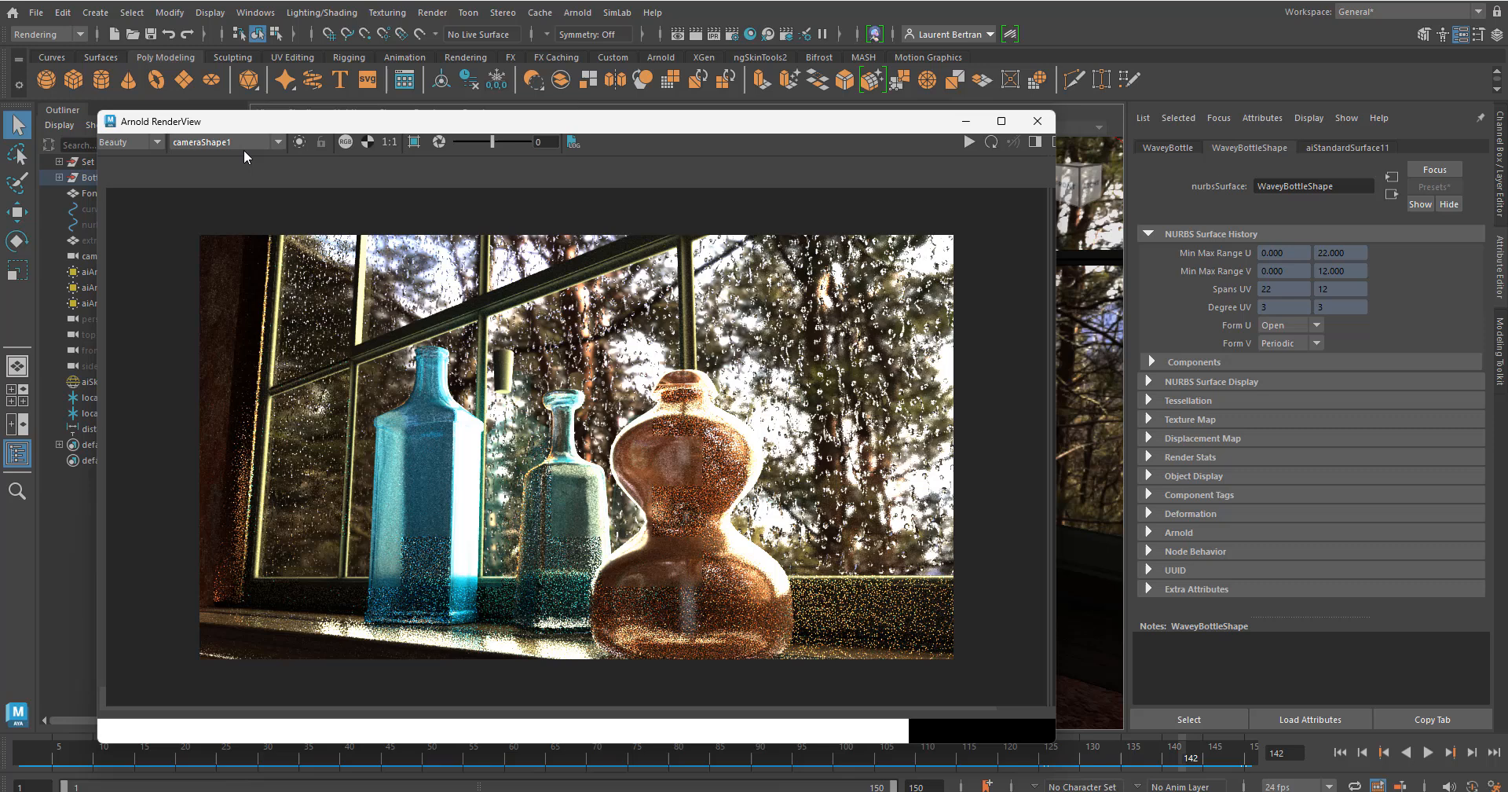
left_click(970, 143)
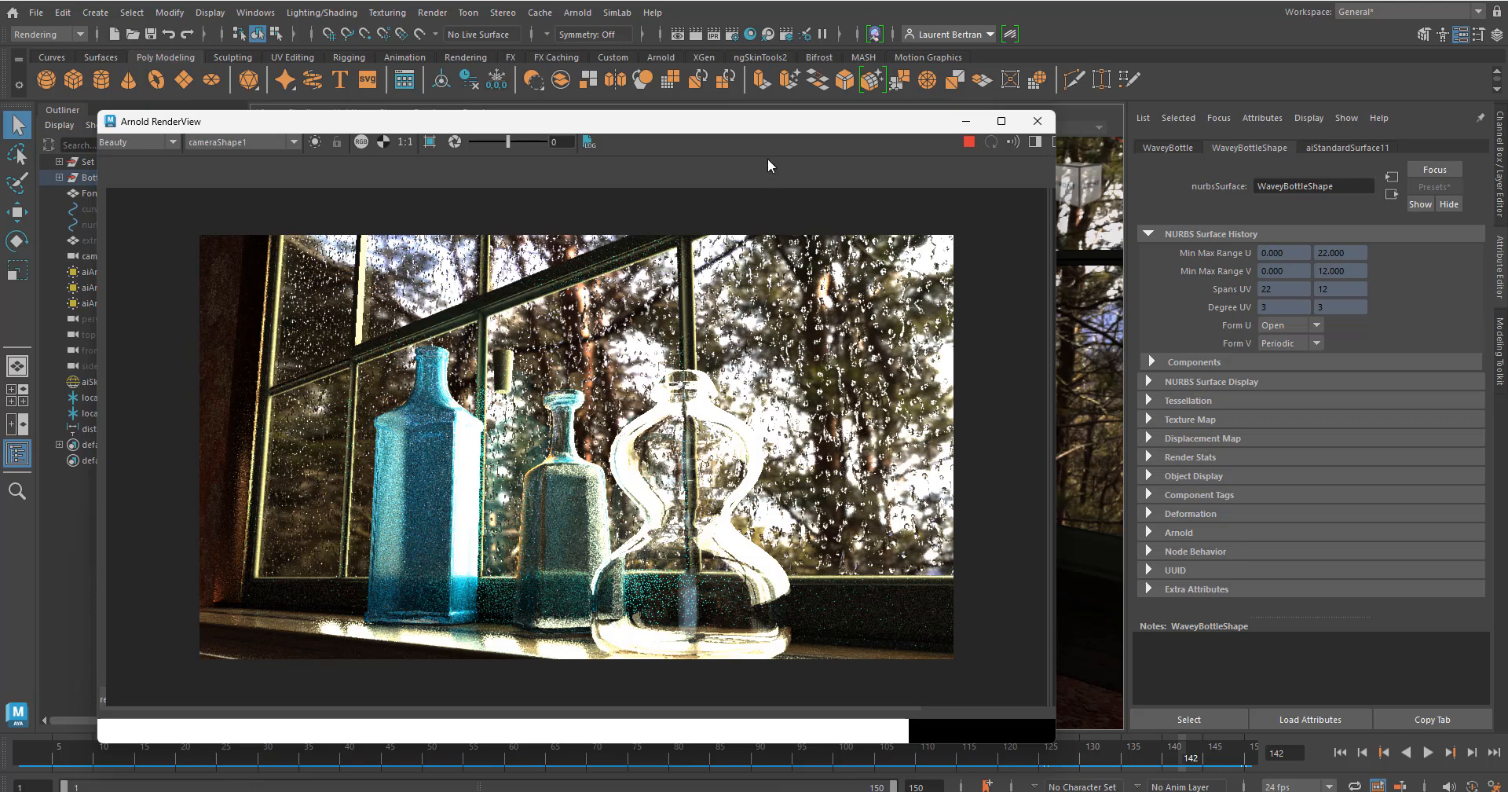
left_click_drag(758, 126, 738, 93)
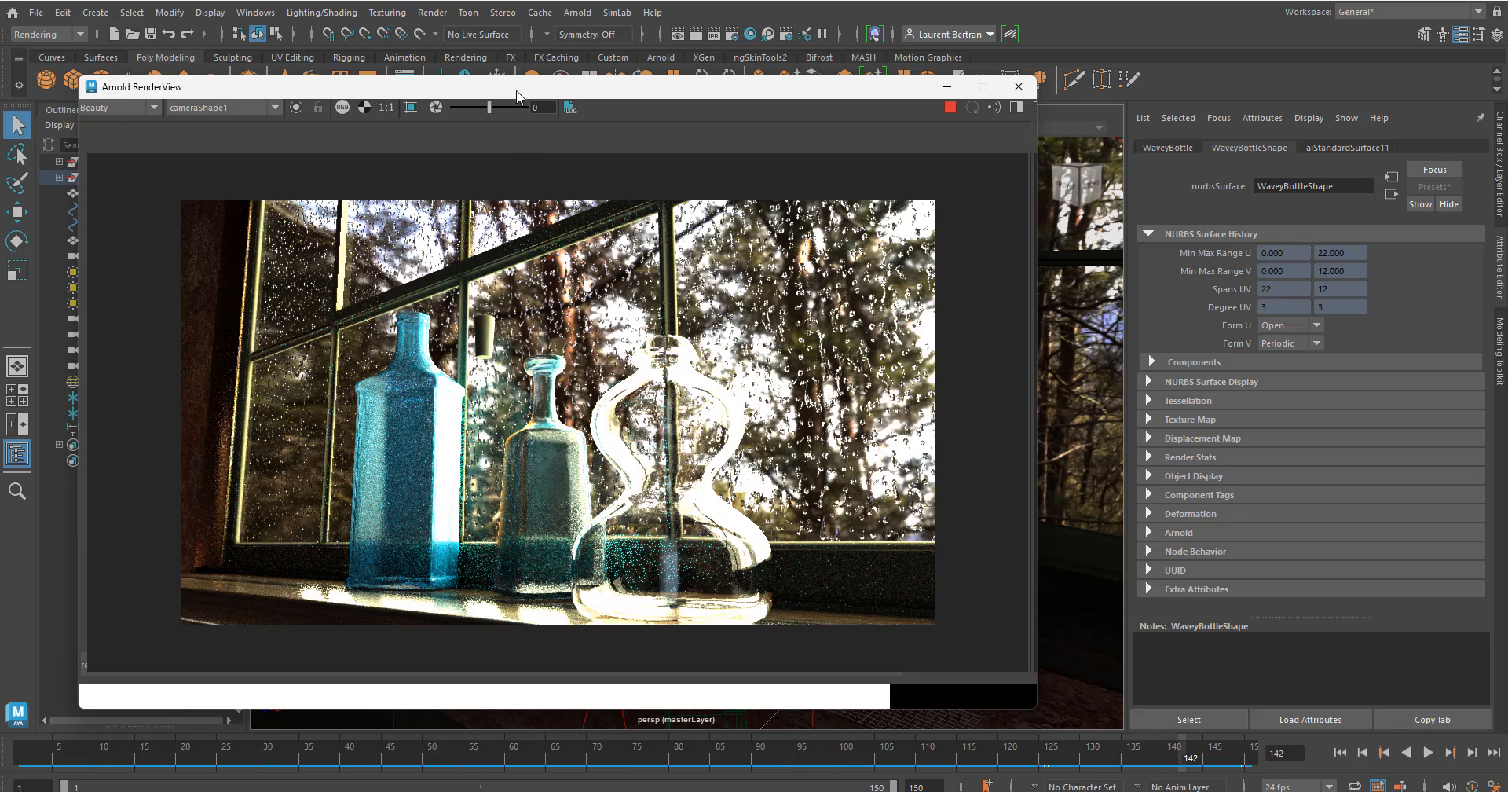
left_click_drag(517, 96, 825, 91)
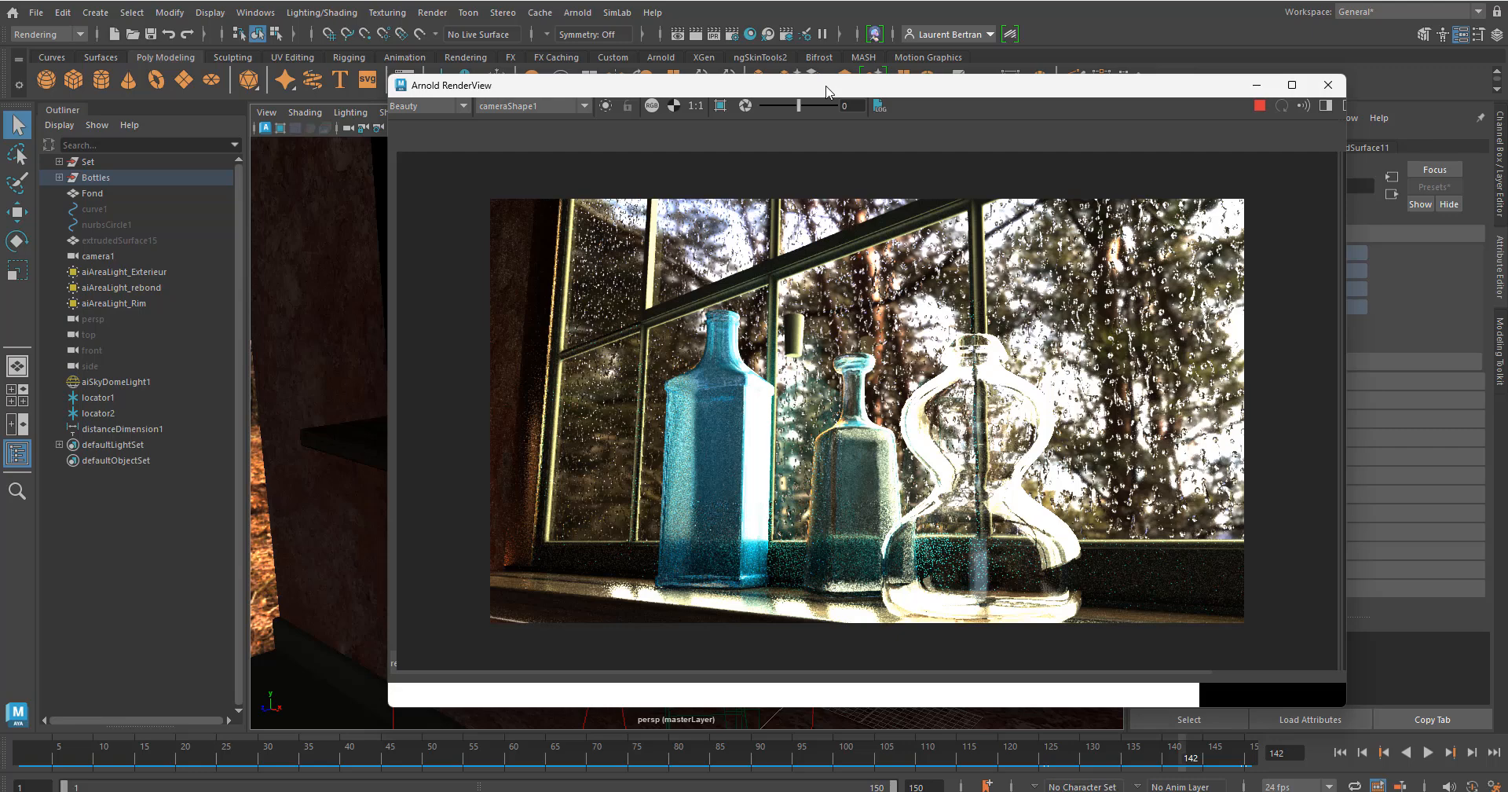
left_click_drag(826, 92, 584, 131)
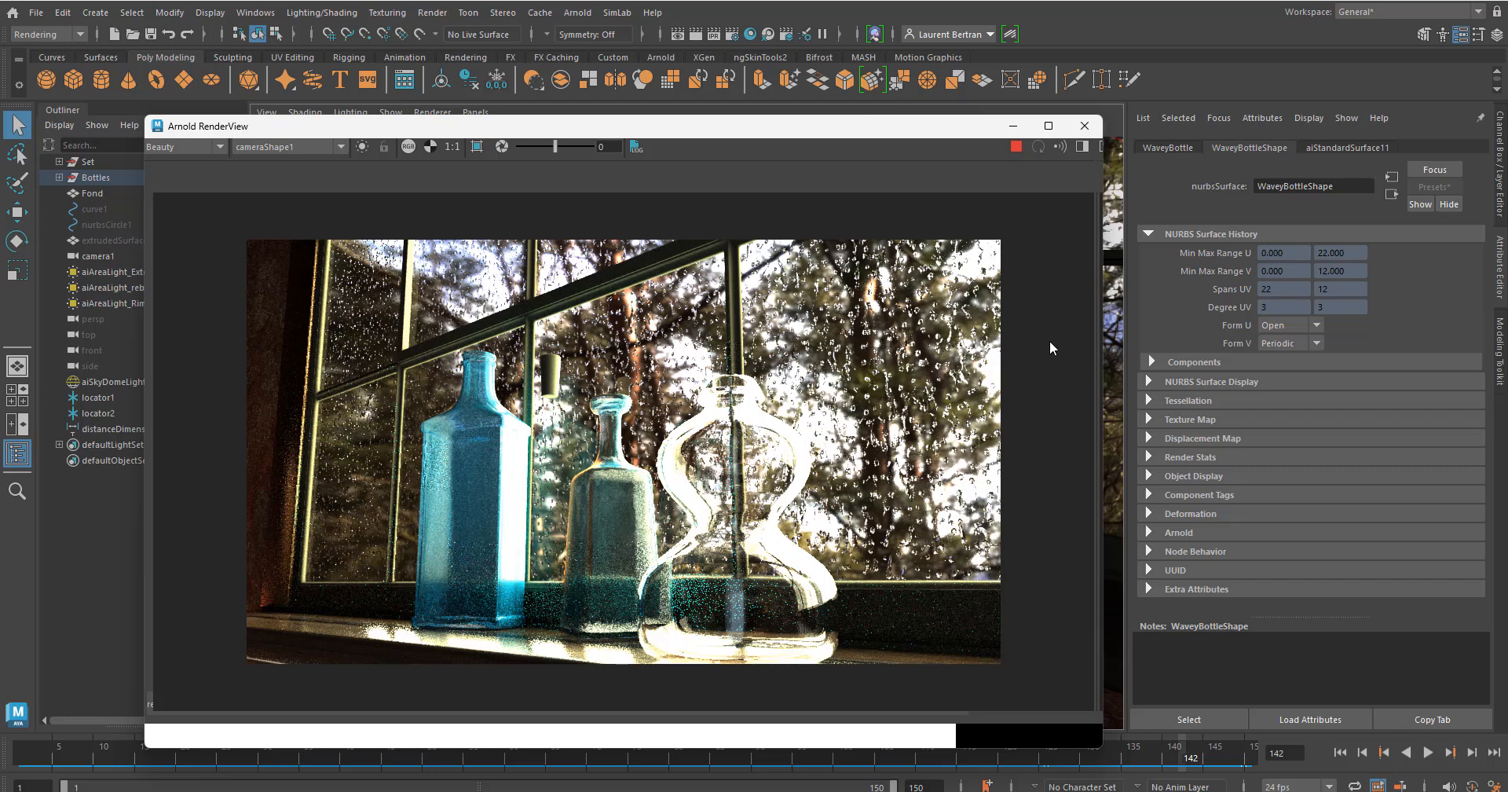
- Review the aiStandardSurface11 attributes of the bottle and lower the transmission weight to about 0.843
left_click(1331, 148)
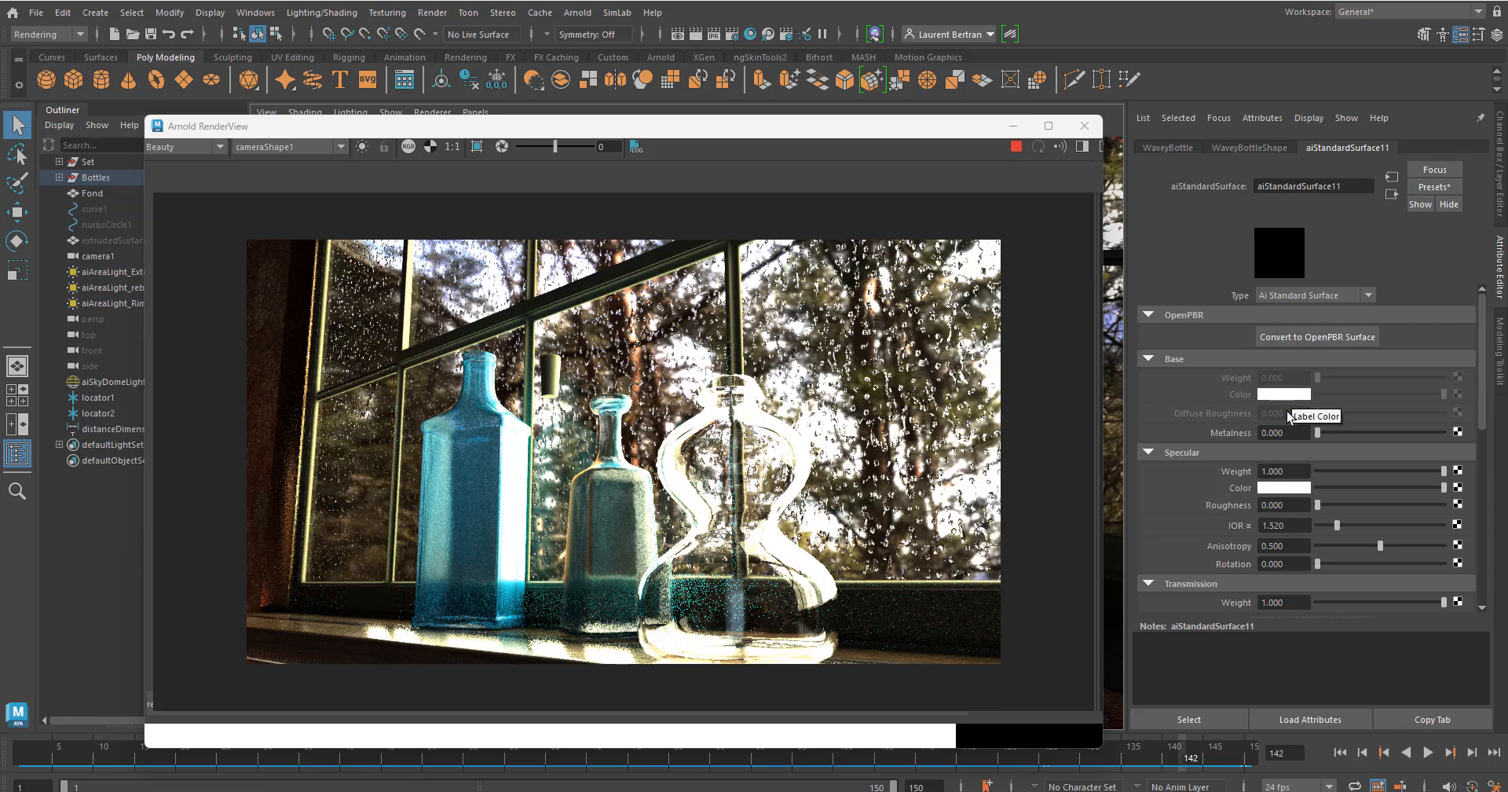
scroll(1323, 529, "down", 2)
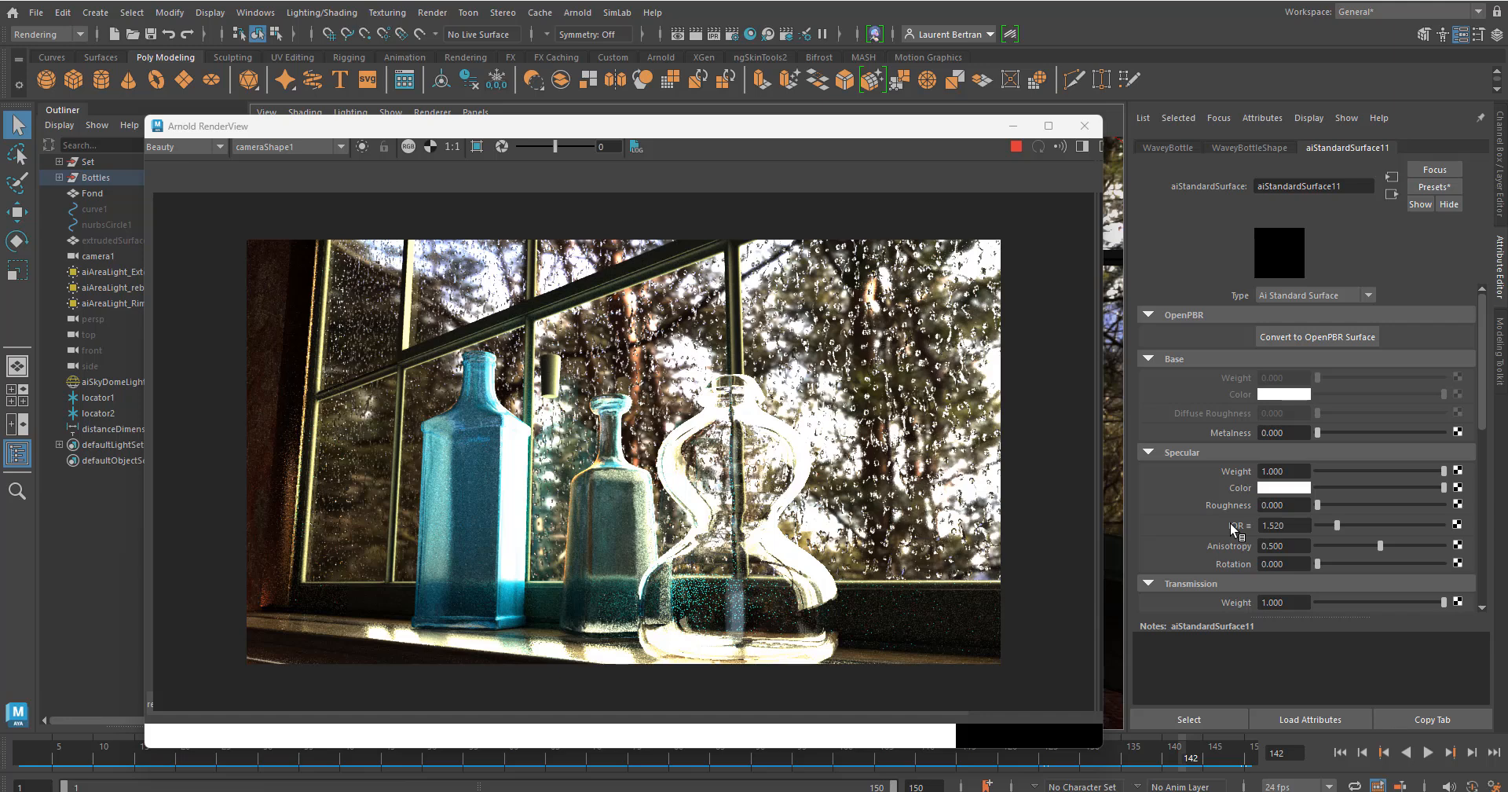
scroll(1231, 529, "down", 2)
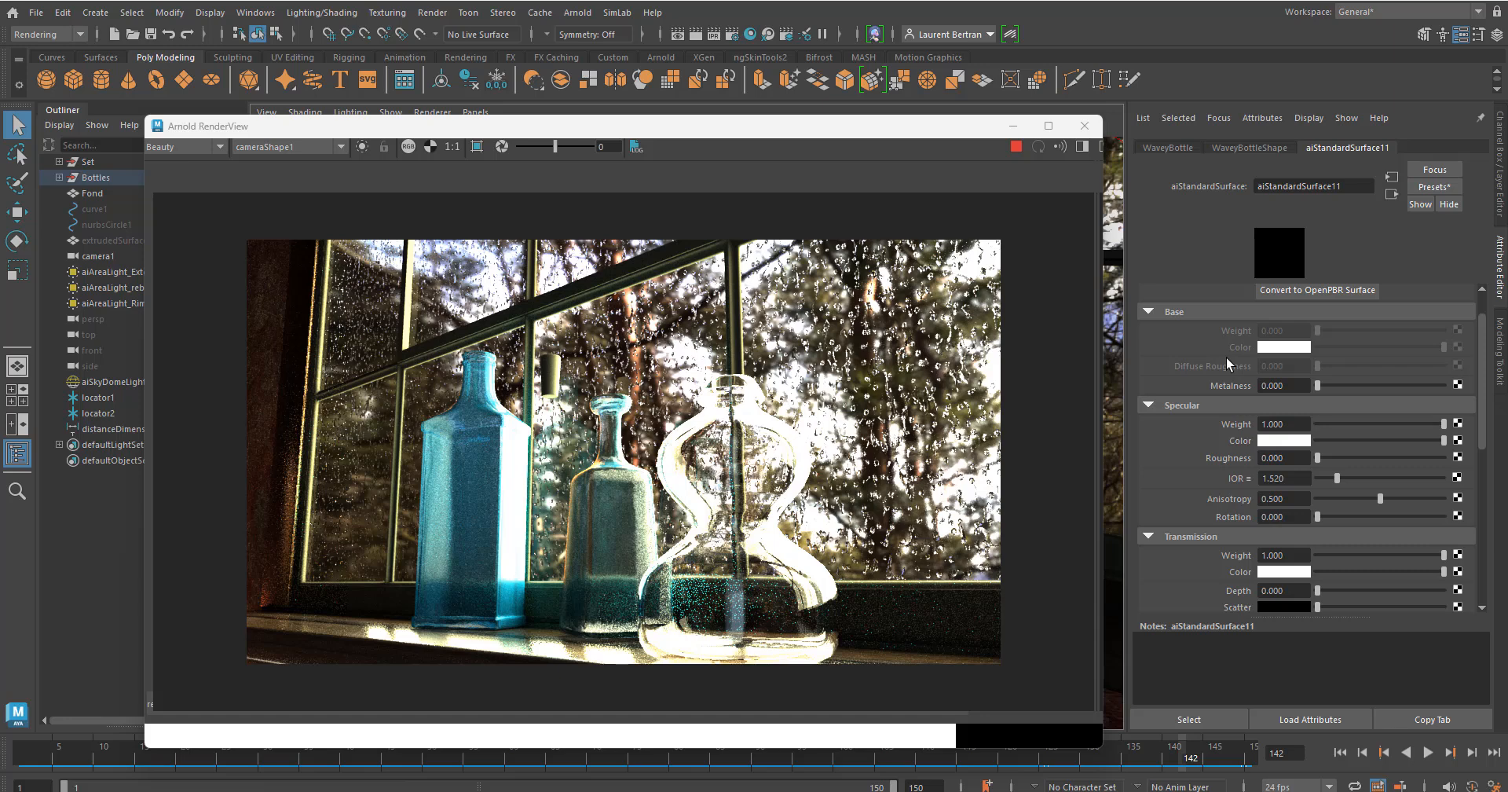
scroll(1227, 357, "up", 2)
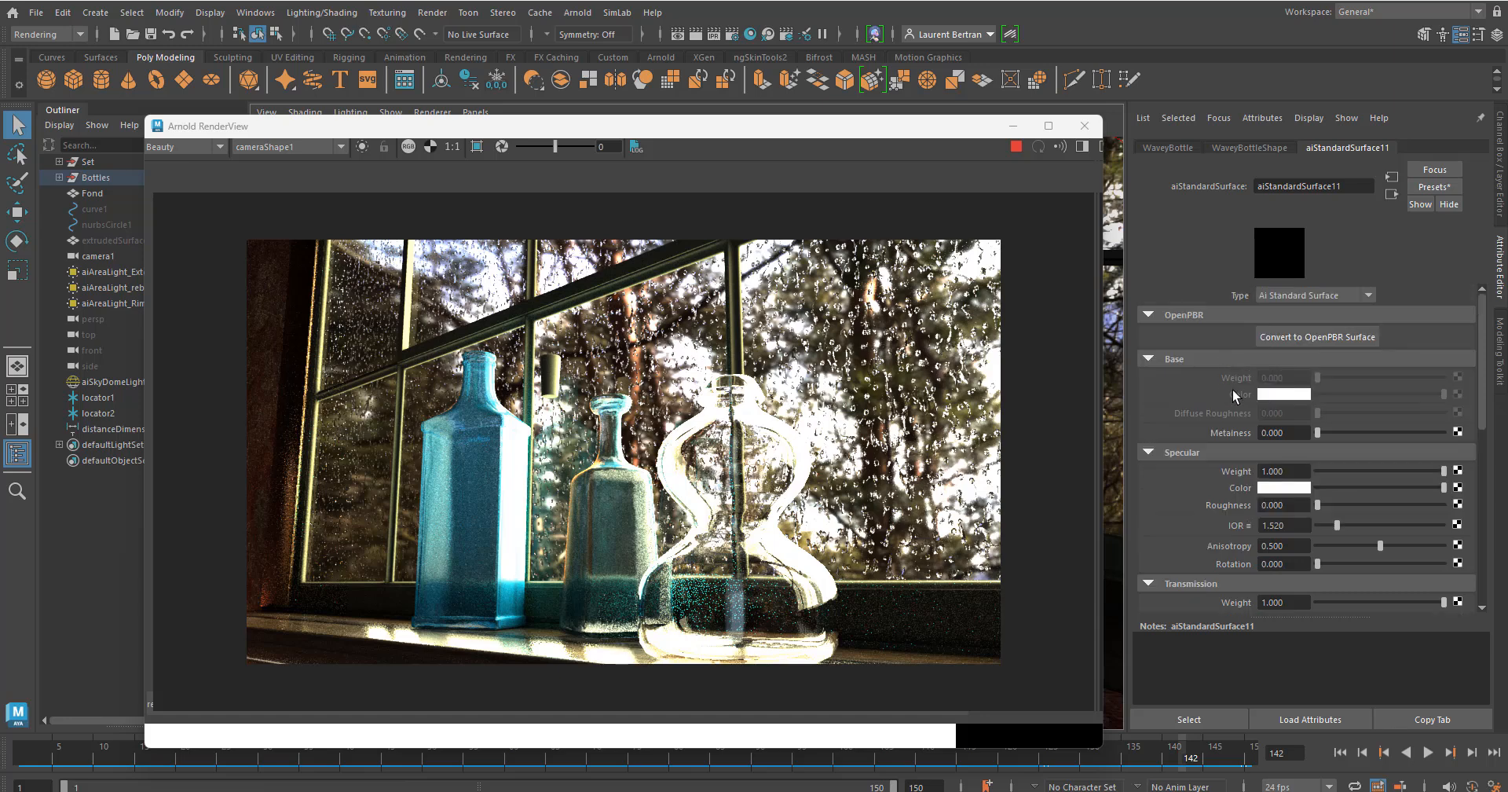
scroll(1273, 439, "down", 2)
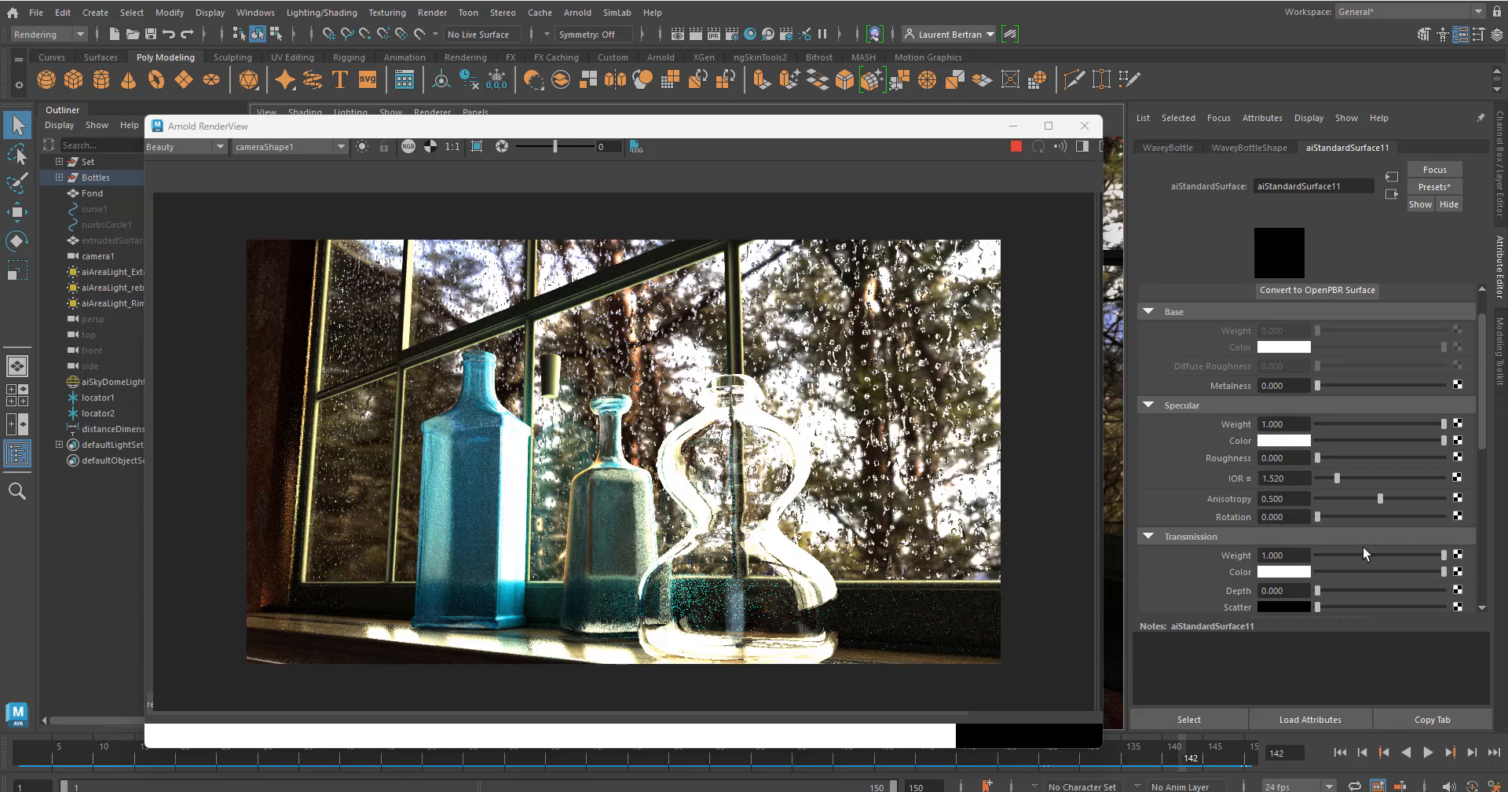
left_click(1422, 555)
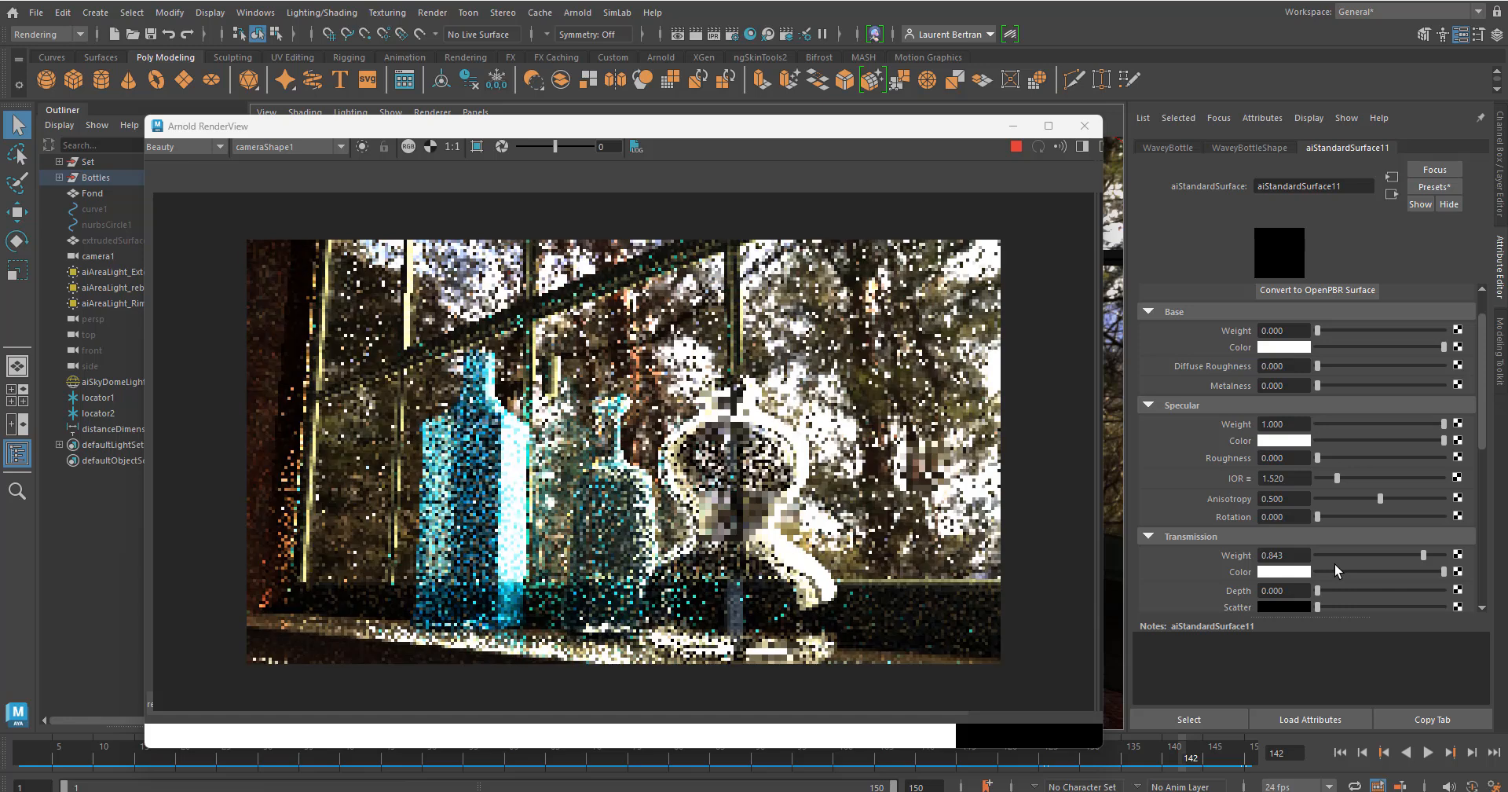
- Give the bottle material an orange base color and set its base weight to about 0.421, after trying a weight of 1
scroll(1331, 501, "up", 2)
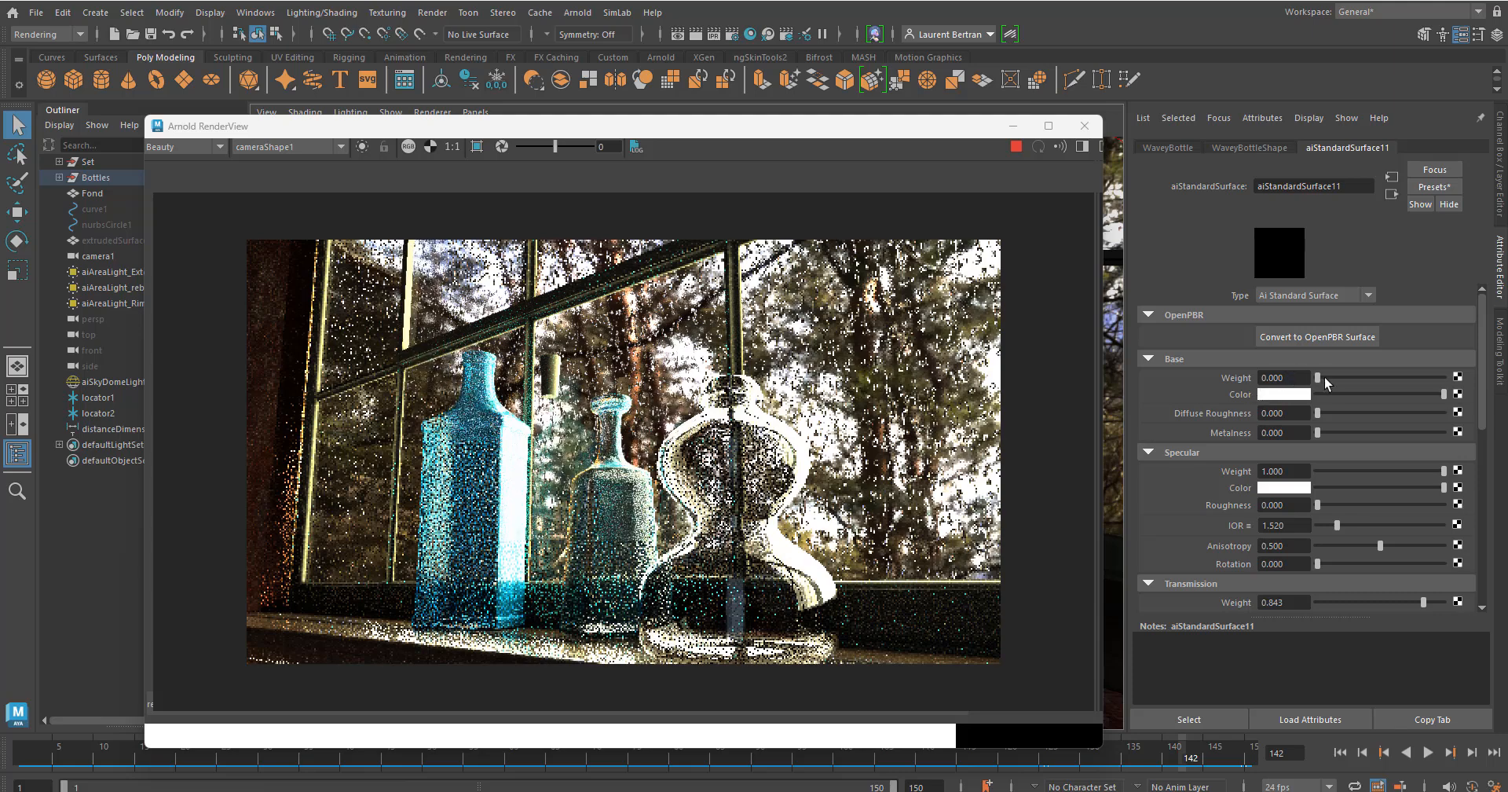
left_click_drag(1317, 378, 1450, 378)
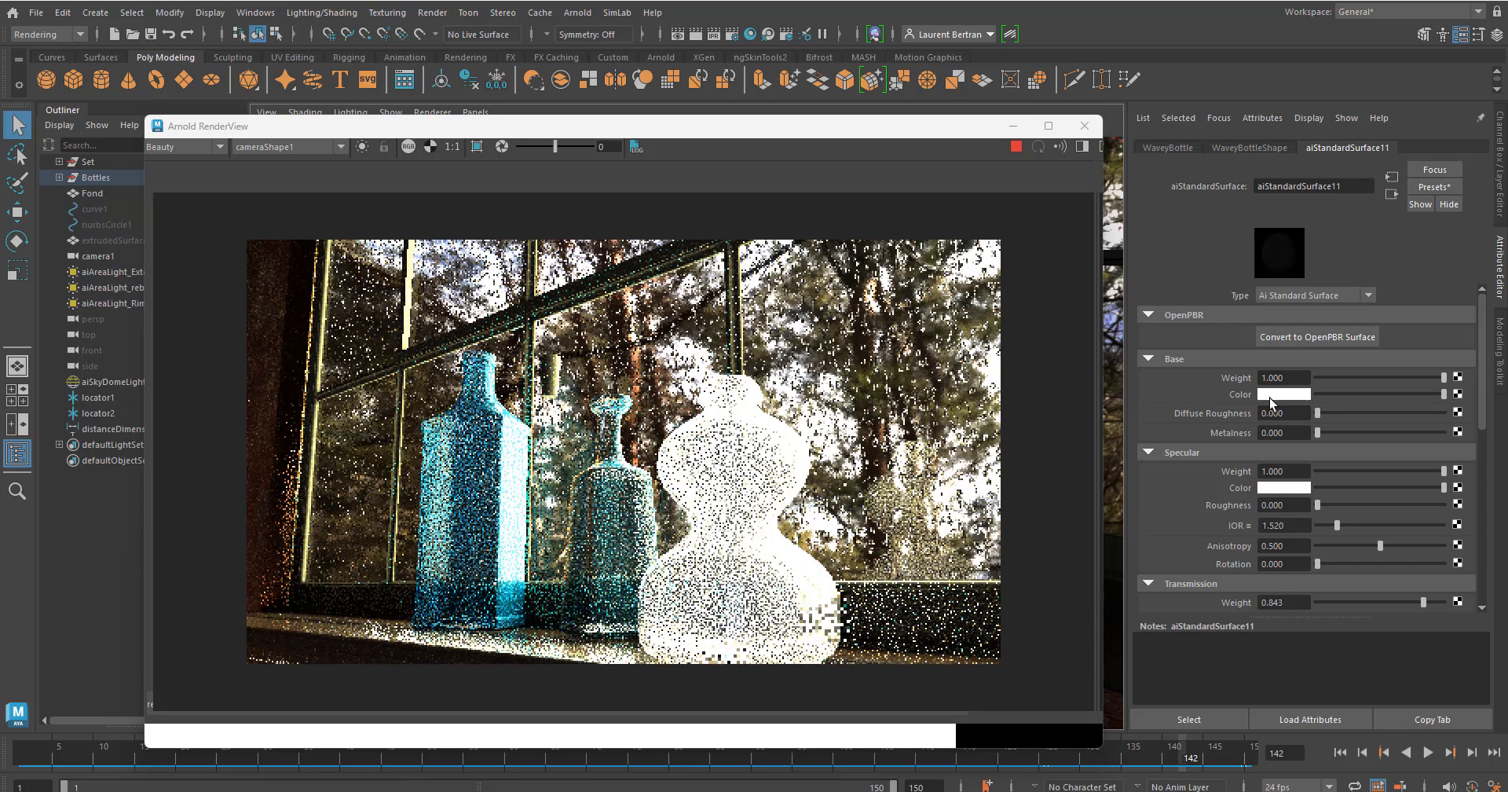
left_click(1262, 396)
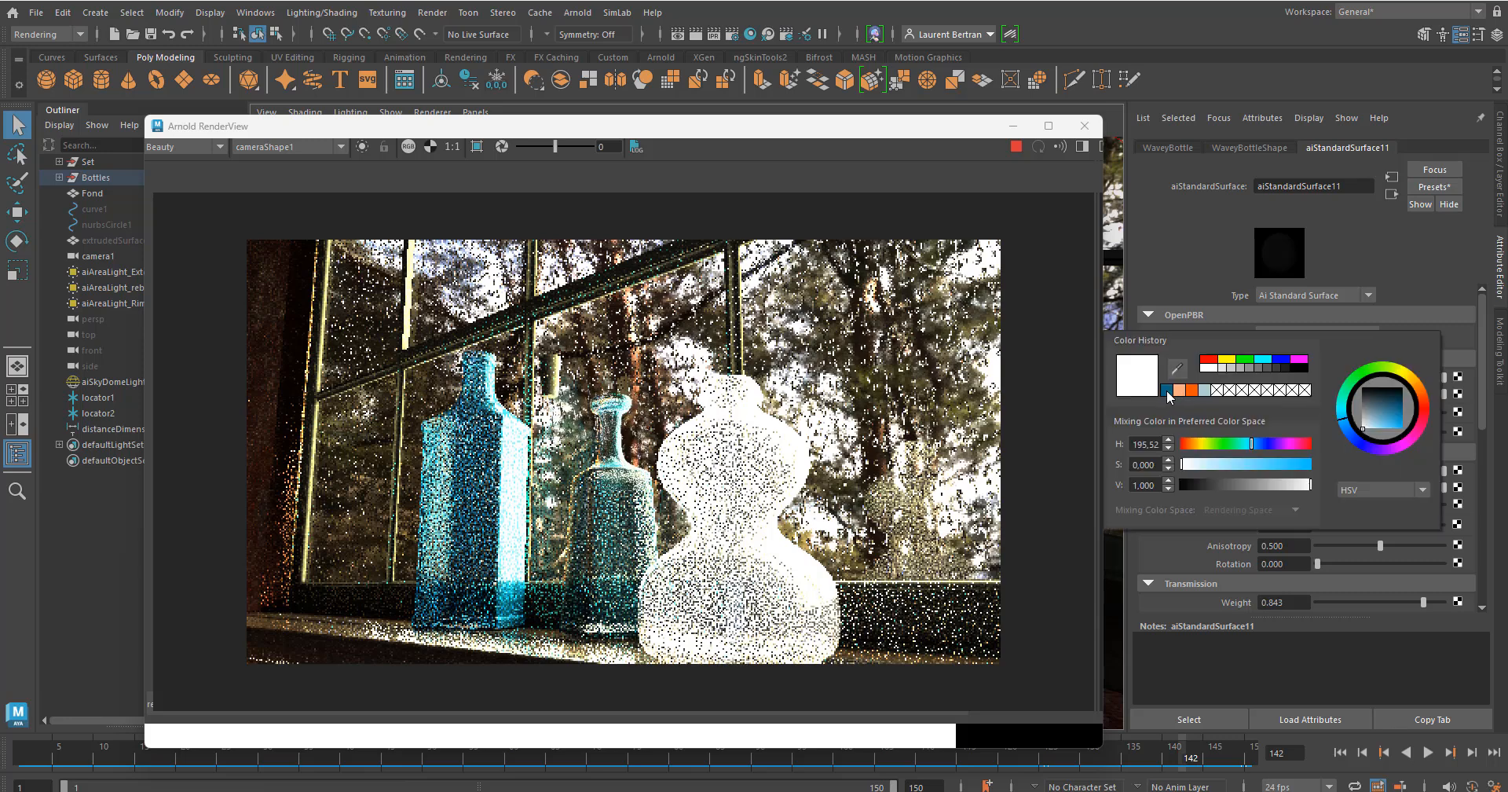
left_click(1191, 391)
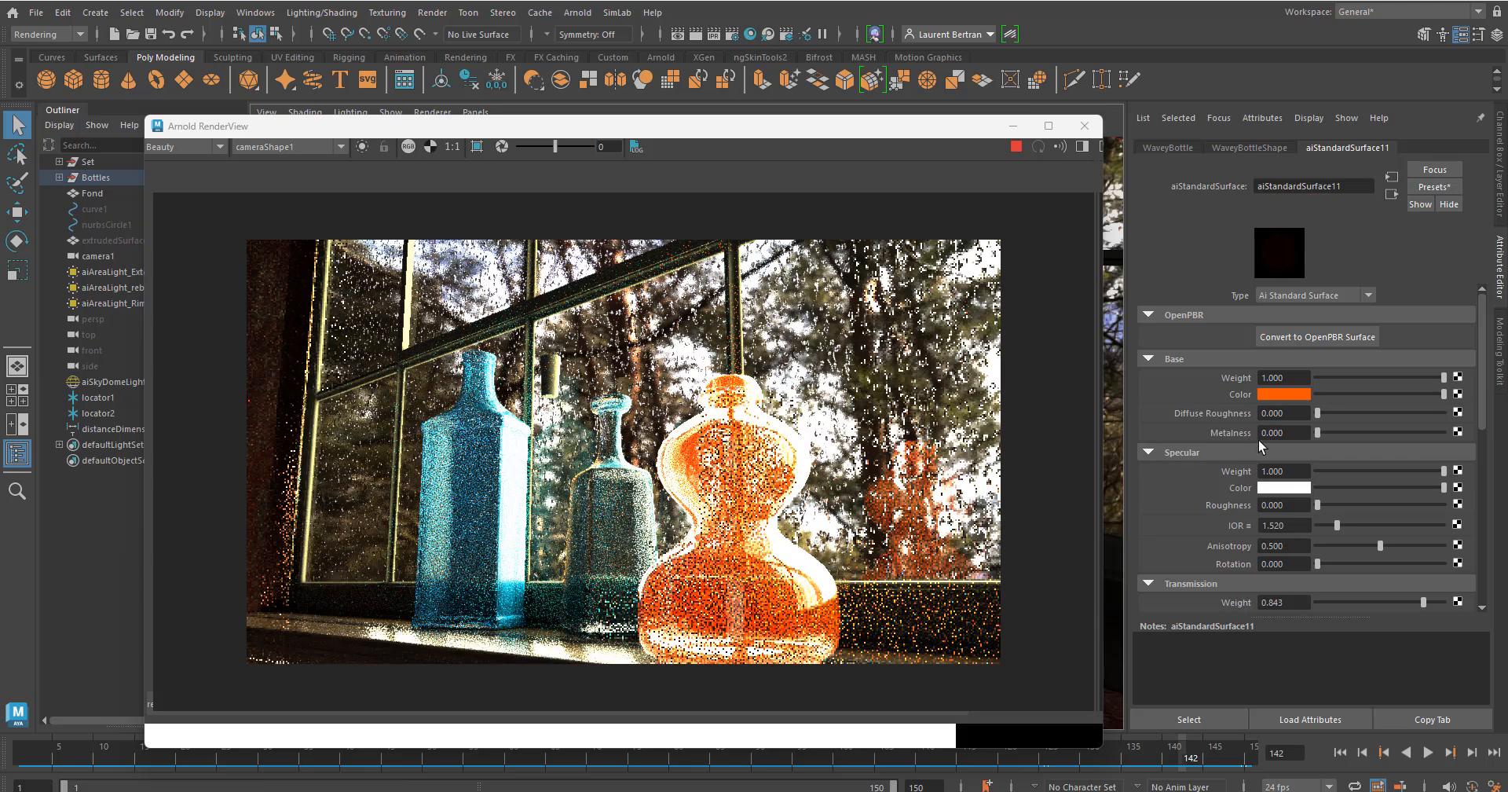
left_click(1370, 377)
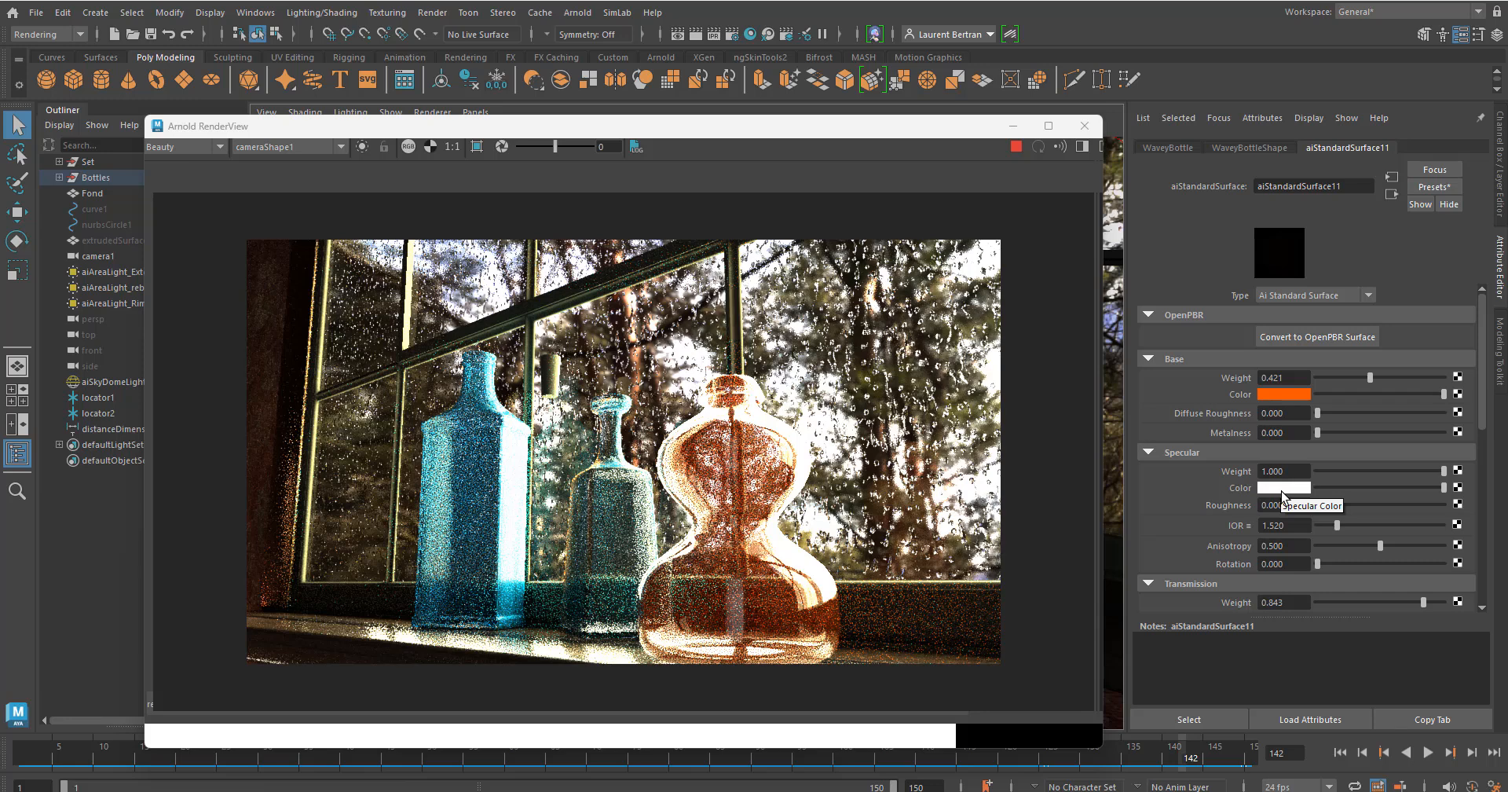
- Set the specular color to a pale orange with hue 19.980, saturation 0.346 and value 1
left_click(1281, 489)
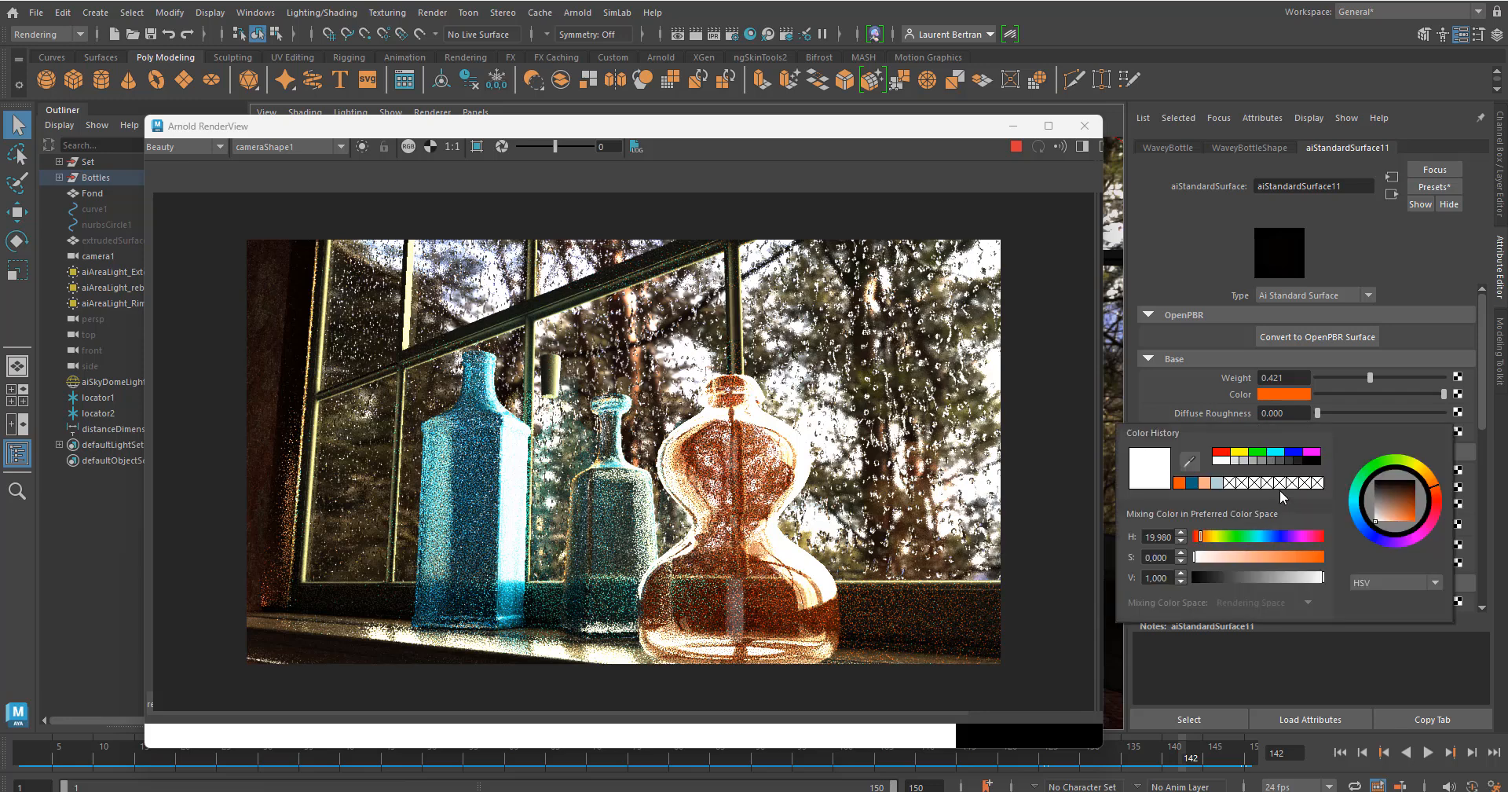
left_click(1182, 485)
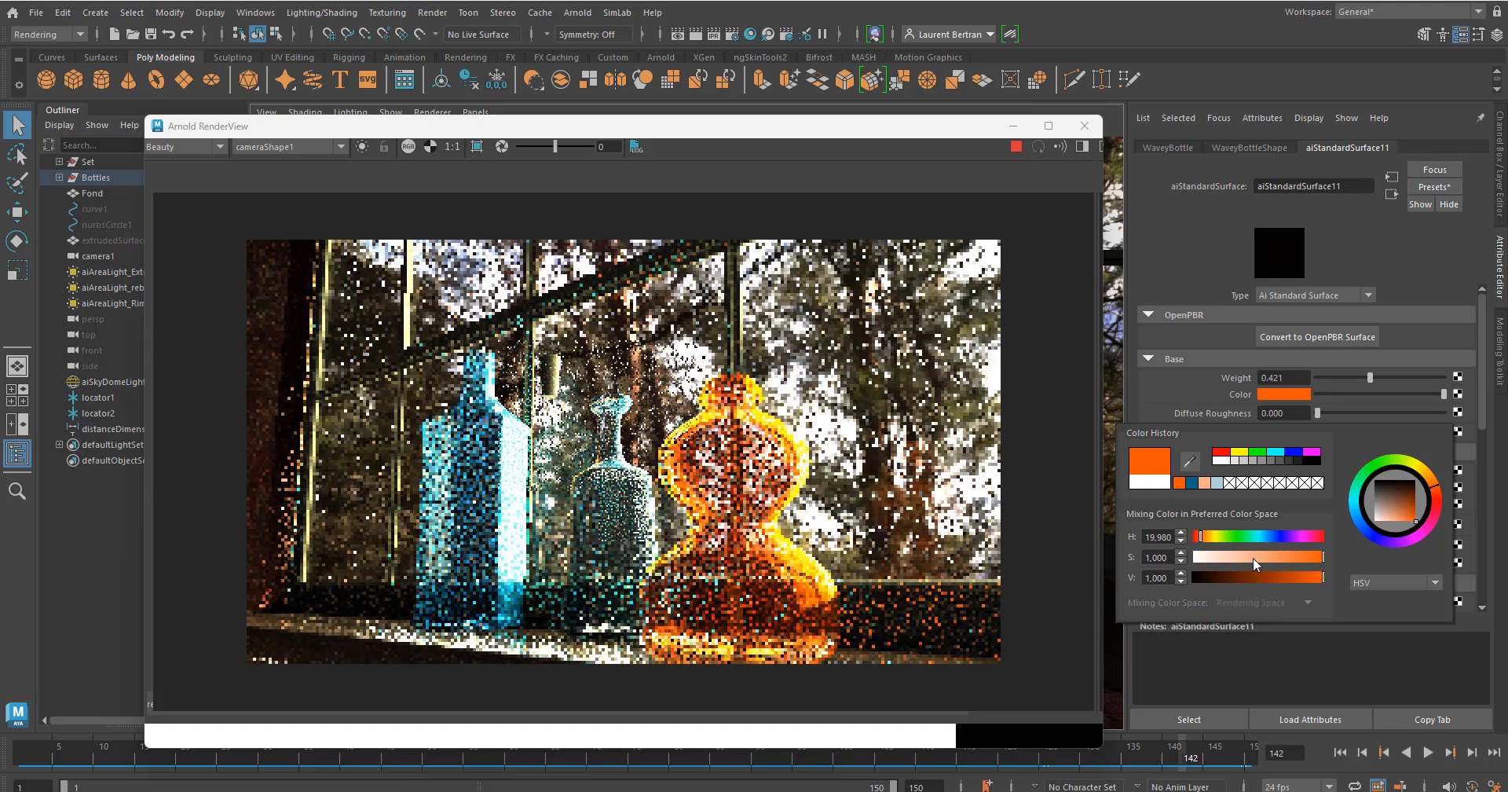
left_click(1254, 557)
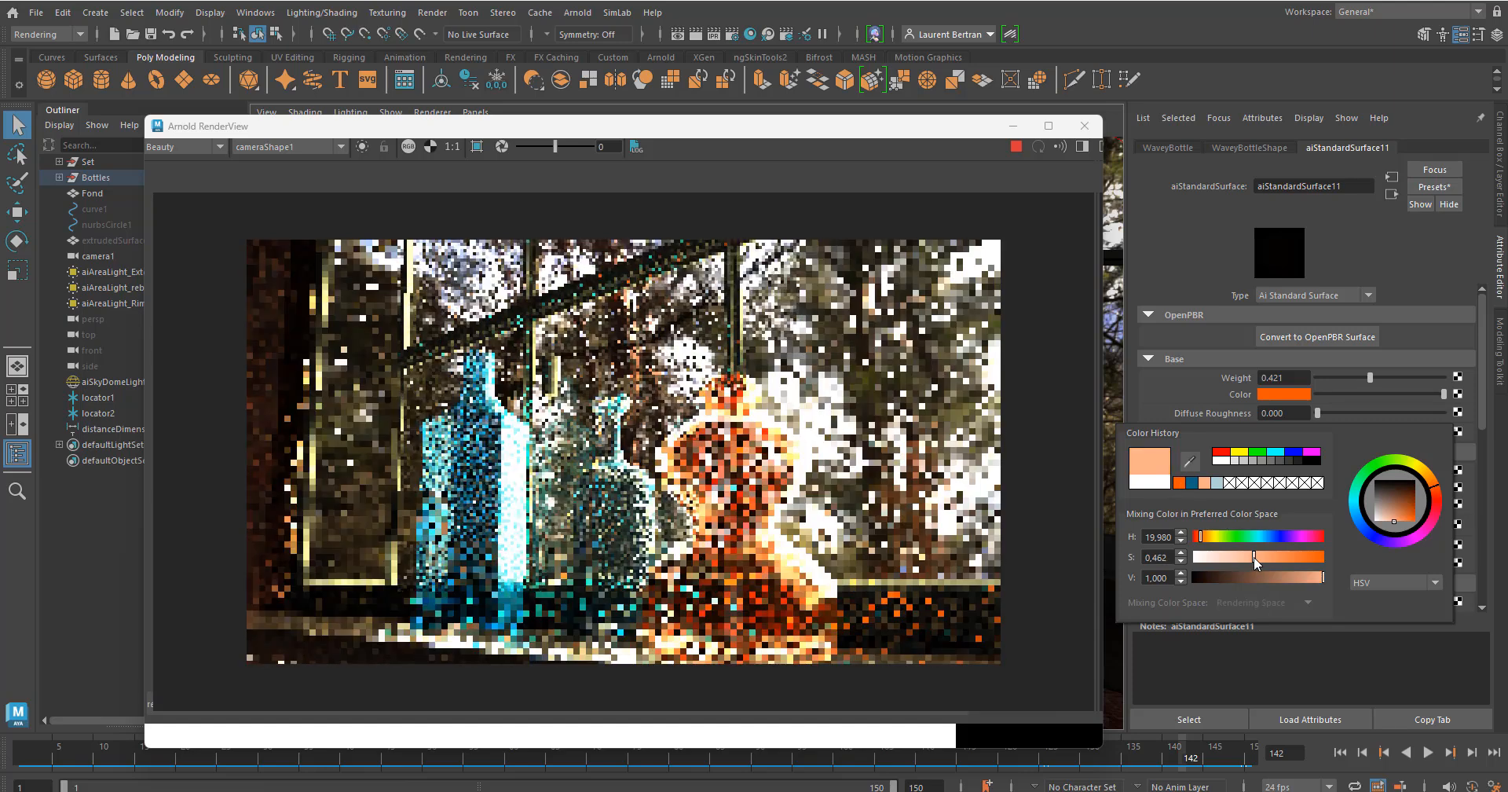
left_click_drag(1253, 560, 1240, 566)
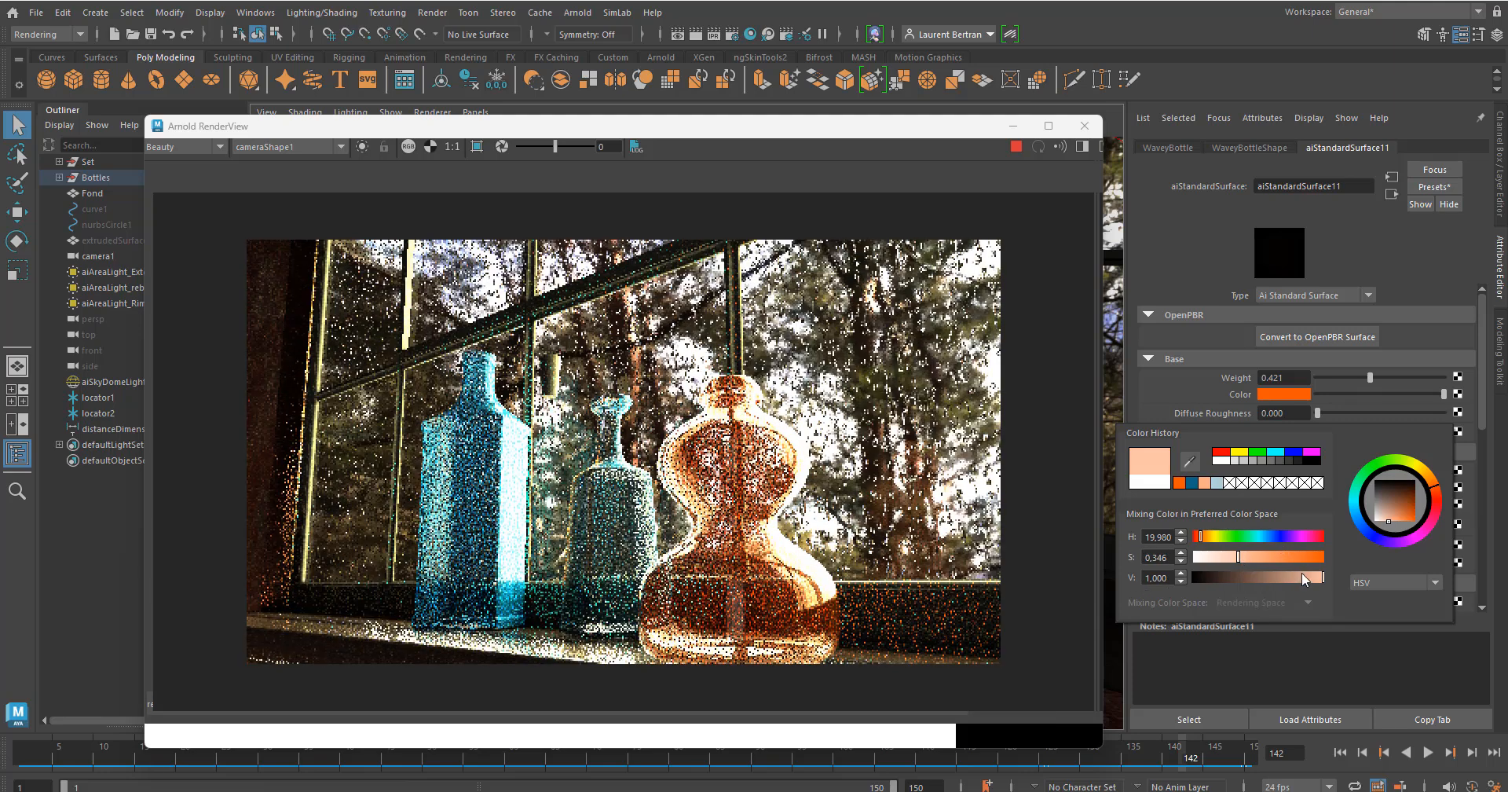
left_click_drag(1303, 577, 1337, 573)
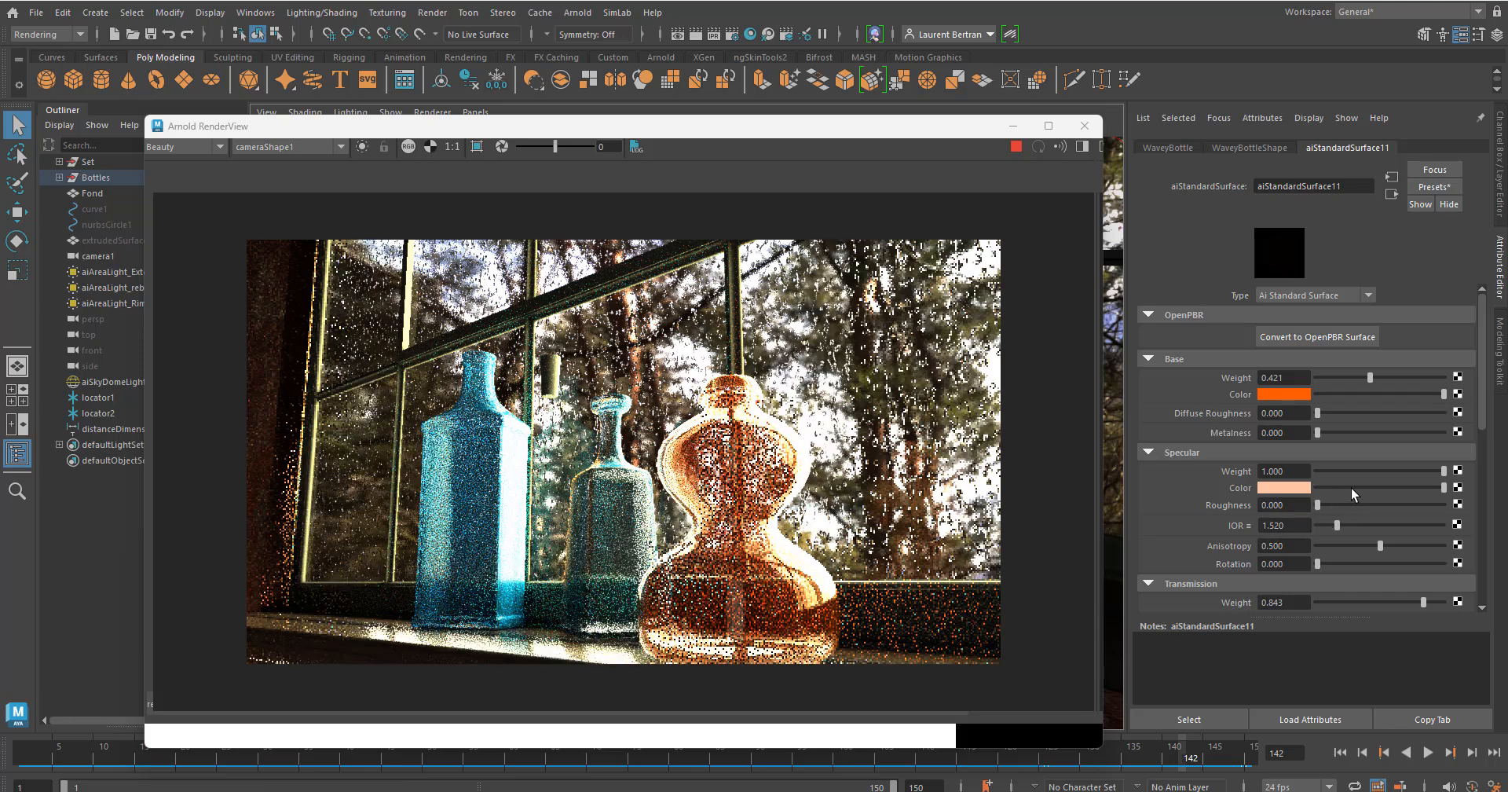
- Test specular weights of about 0.434 and 0.730 and roughness of about 0.792 and 0.667, returning to weight 1 and roughness 0
left_click_drag(1362, 469, 1371, 472)
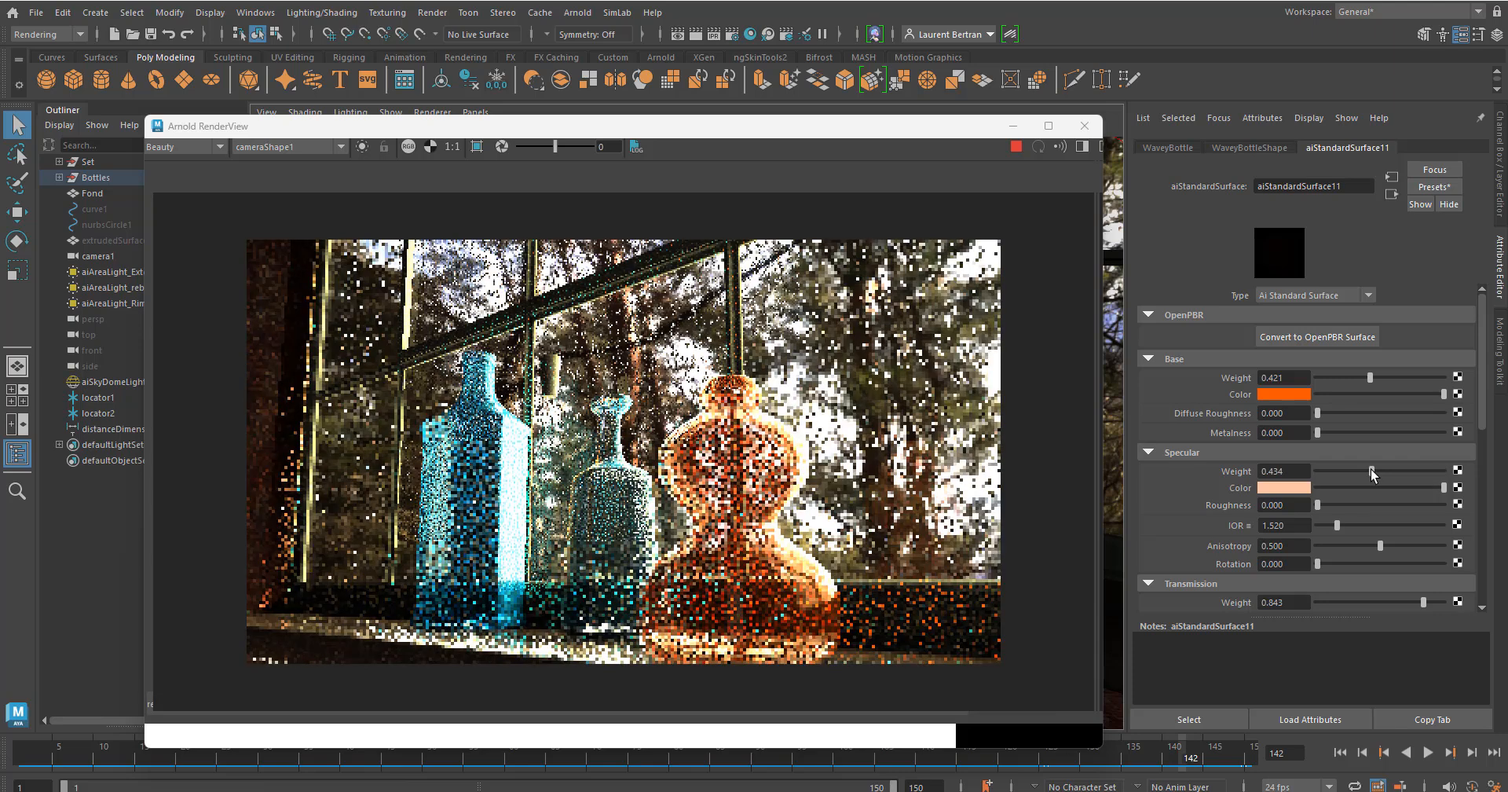
left_click_drag(1374, 469, 1410, 476)
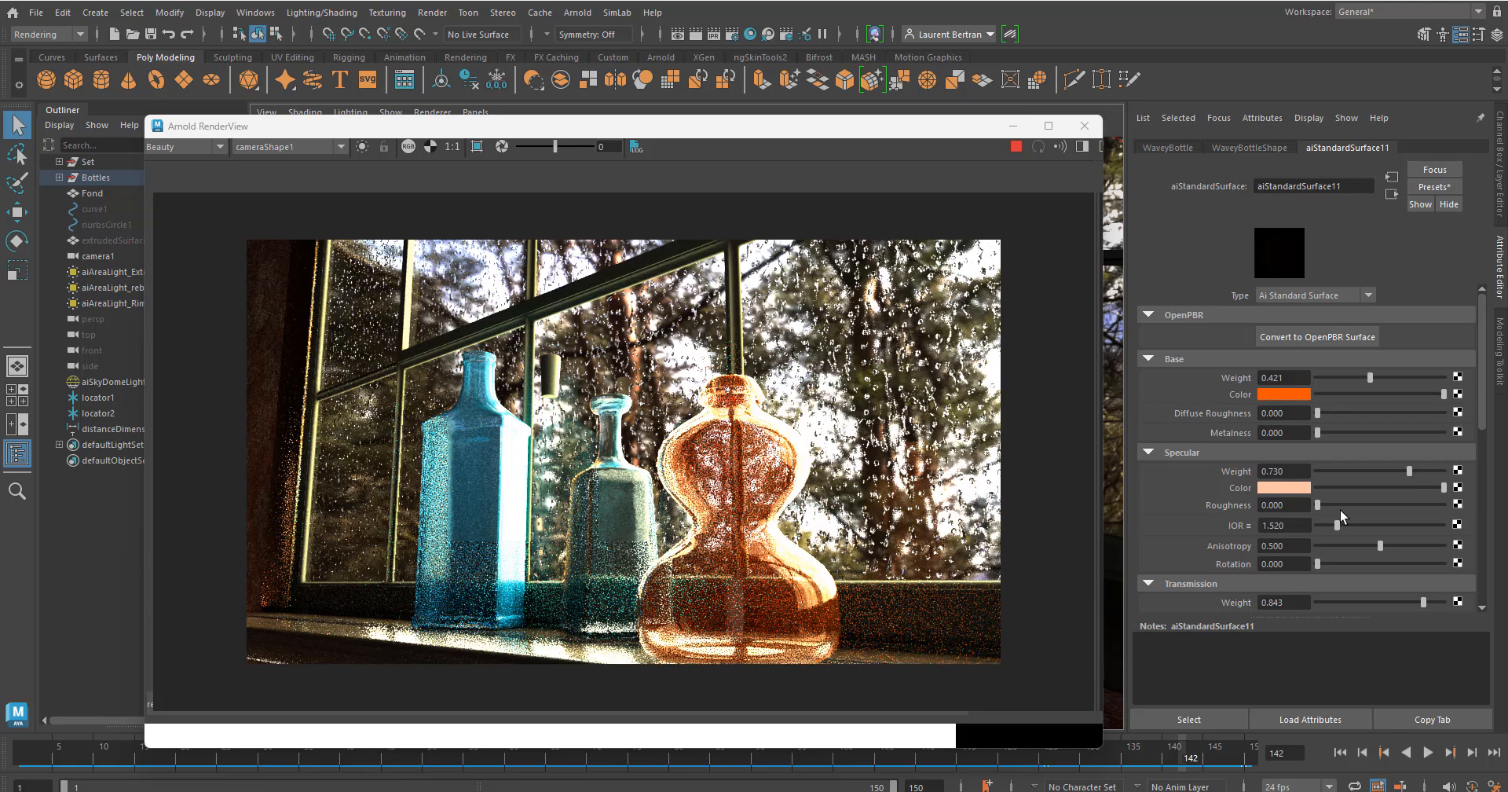
left_click(1416, 503)
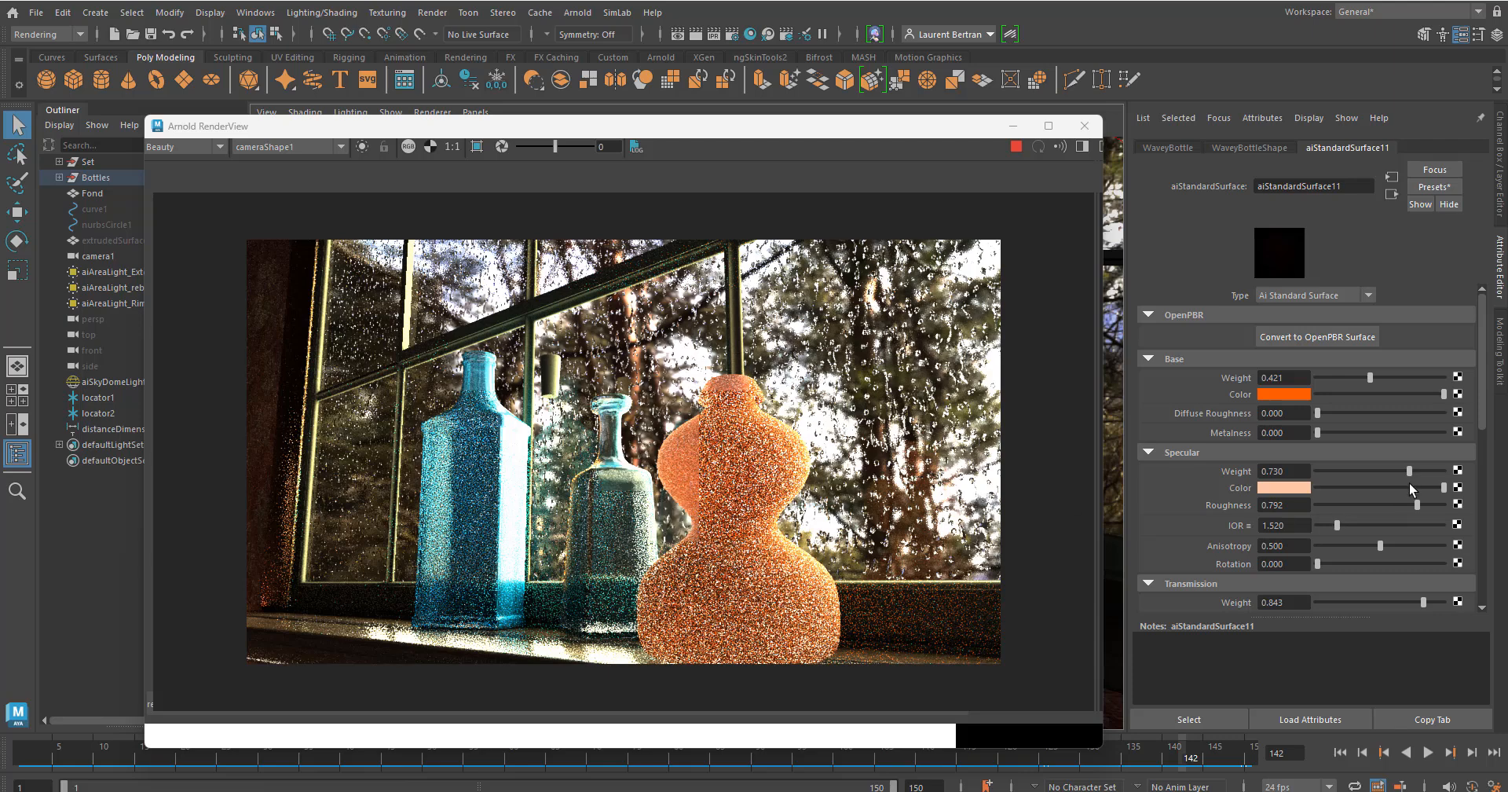
left_click_drag(1418, 470, 1485, 479)
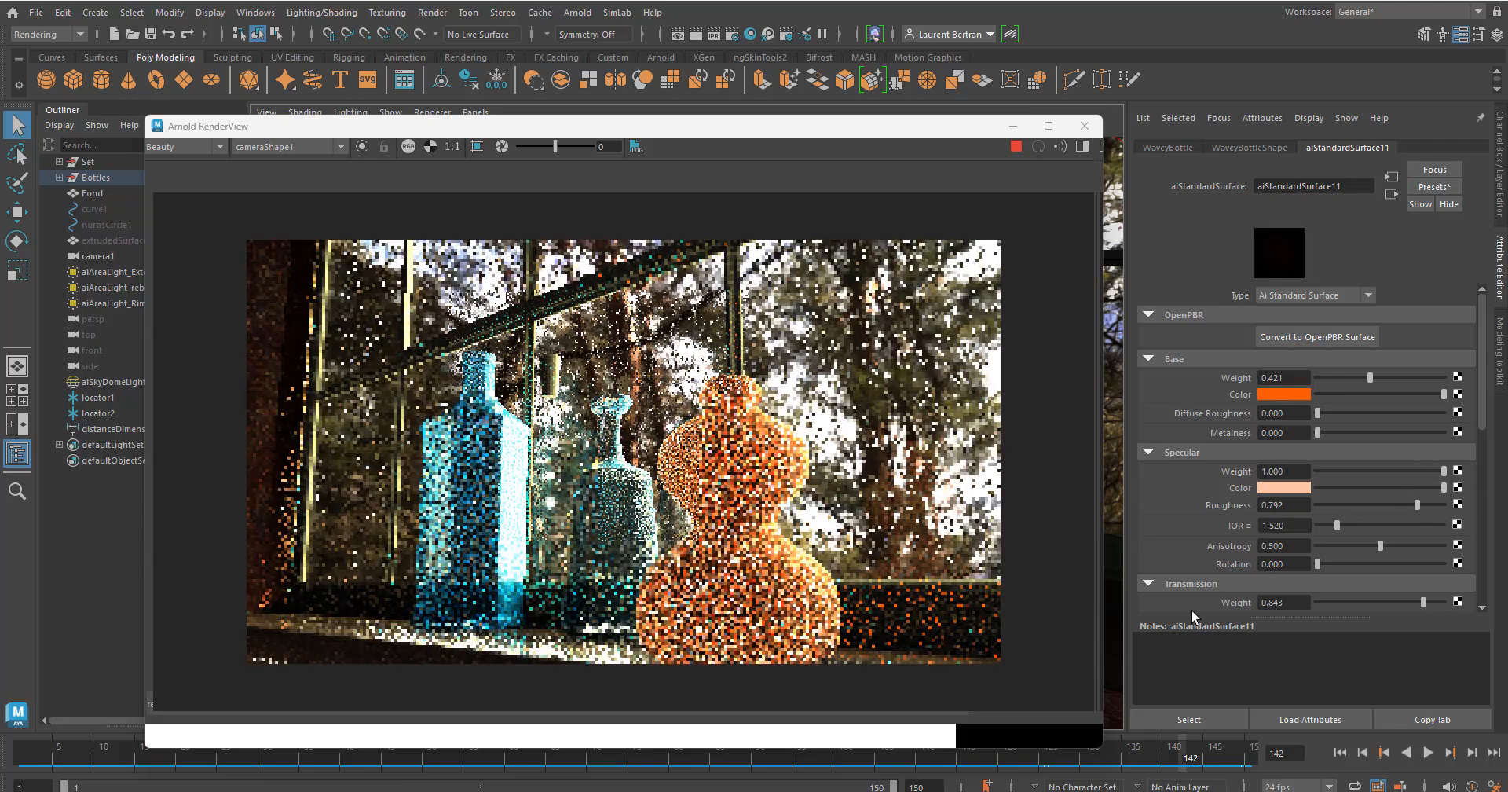
left_click(1400, 507)
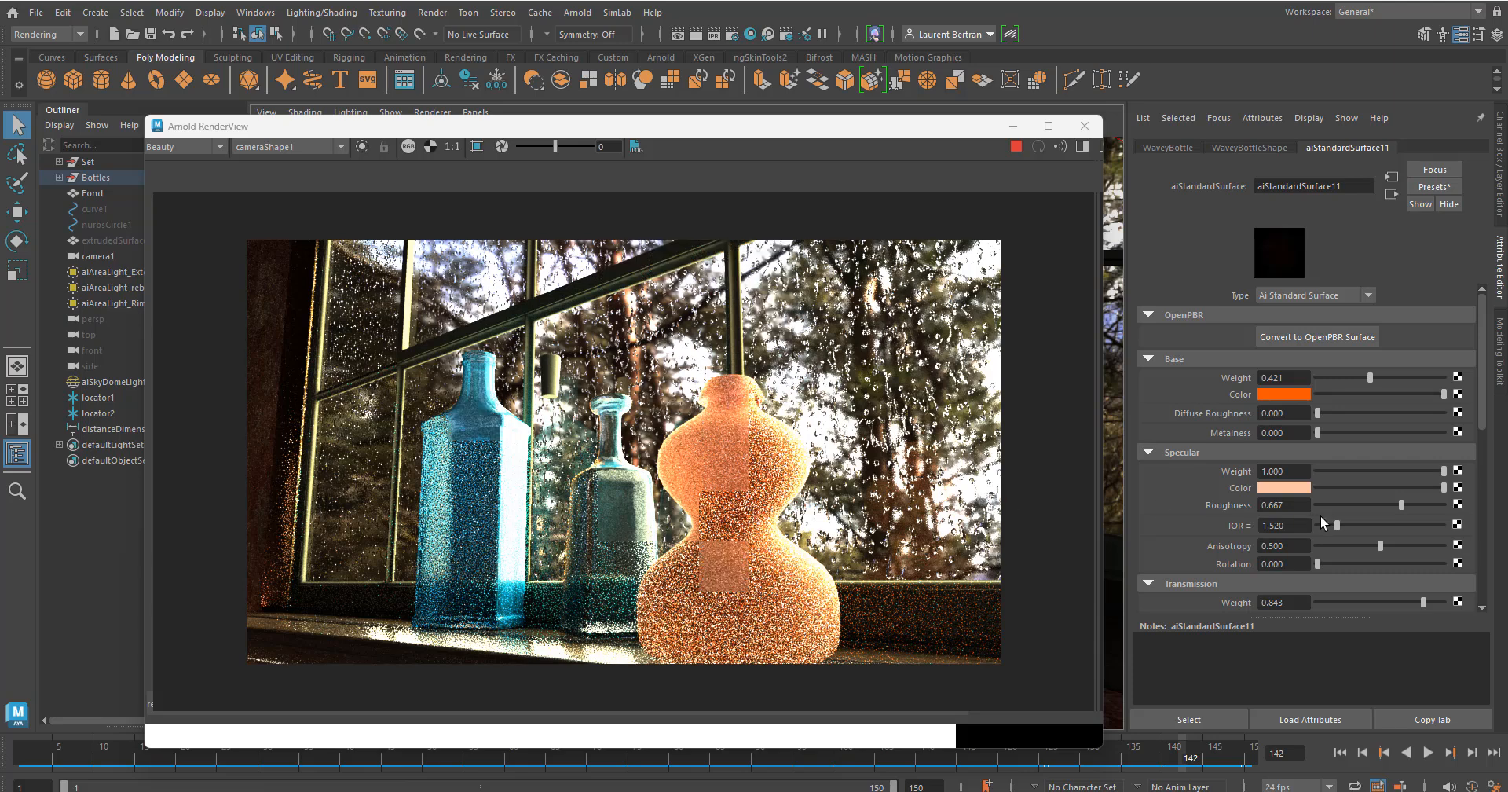
left_click_drag(1322, 506, 1312, 507)
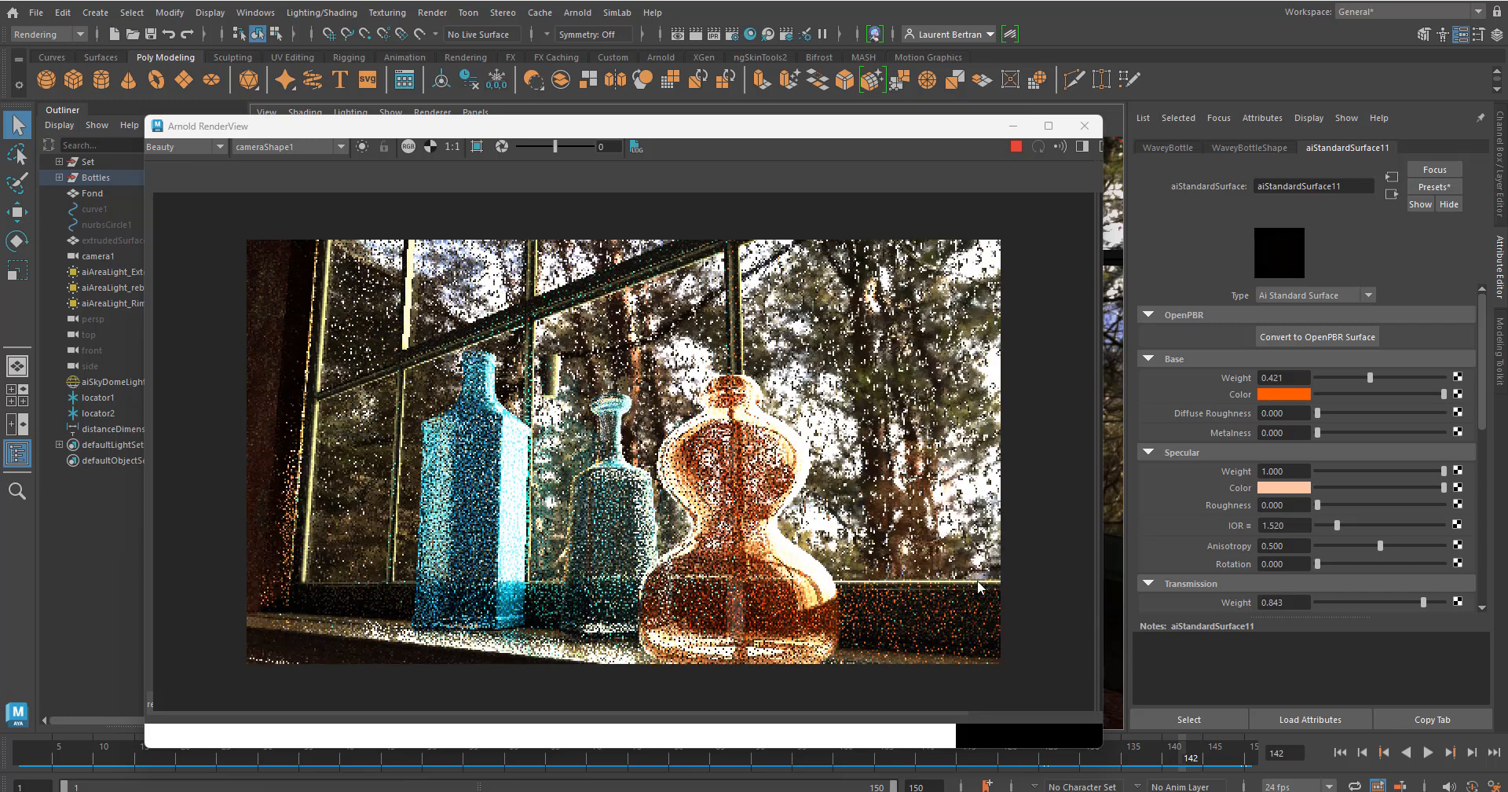
- Switch to the browser to examine the refracted ray diagrams explaining IOR, and return to Maya
left_click(1301, 526)
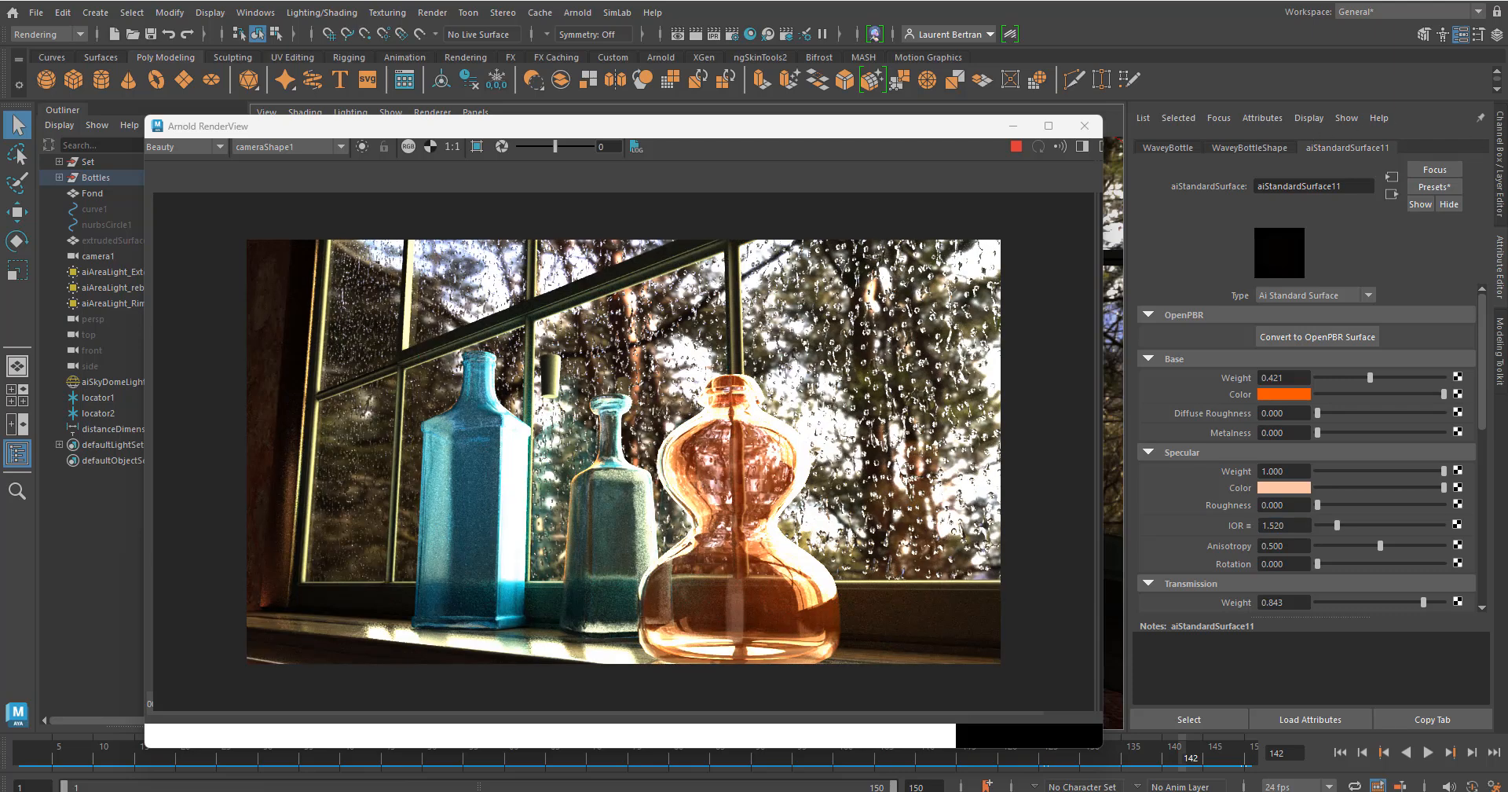
left_click_drag(1507, 130, 568, 50)
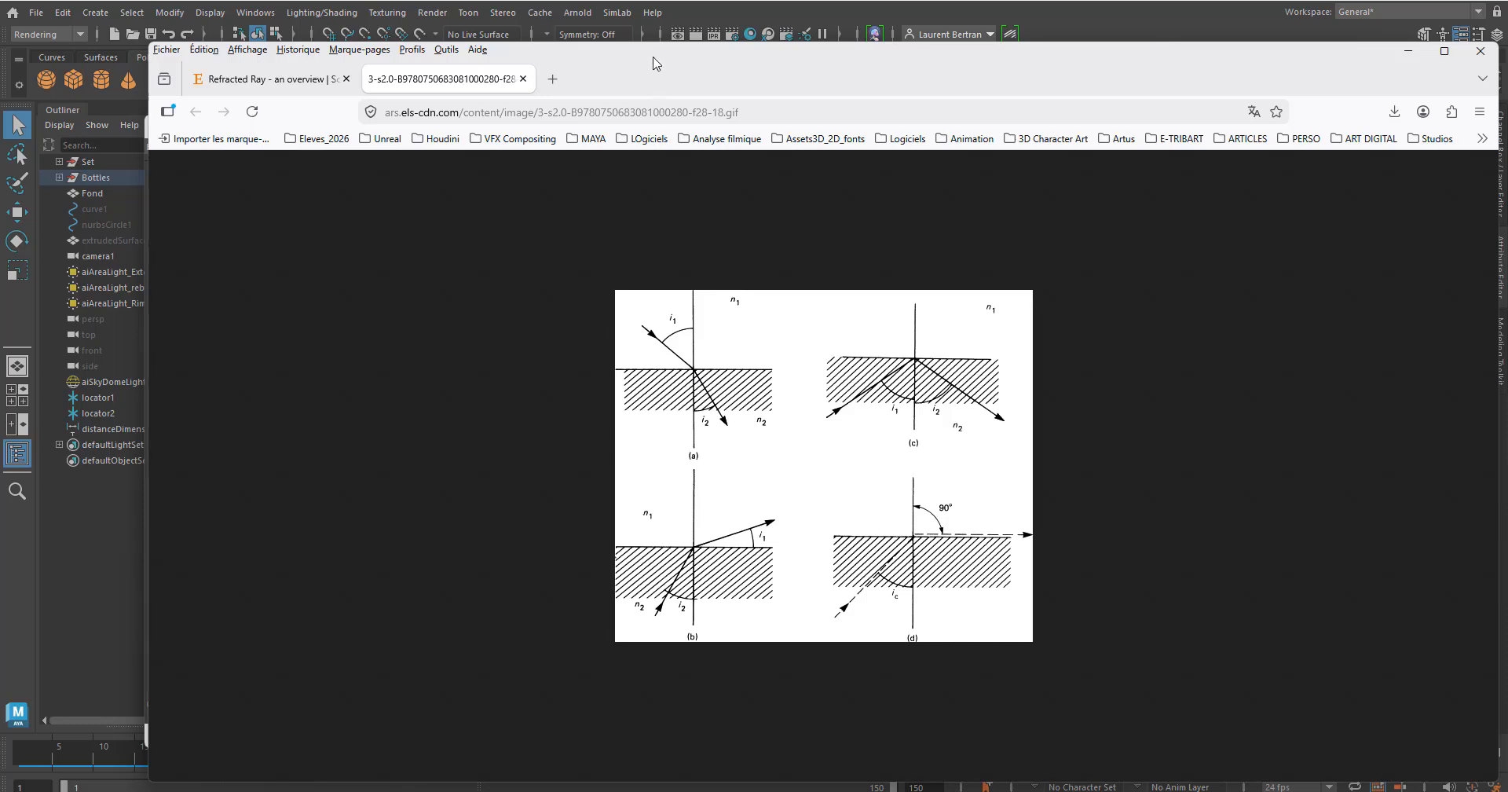
key("super+Down")
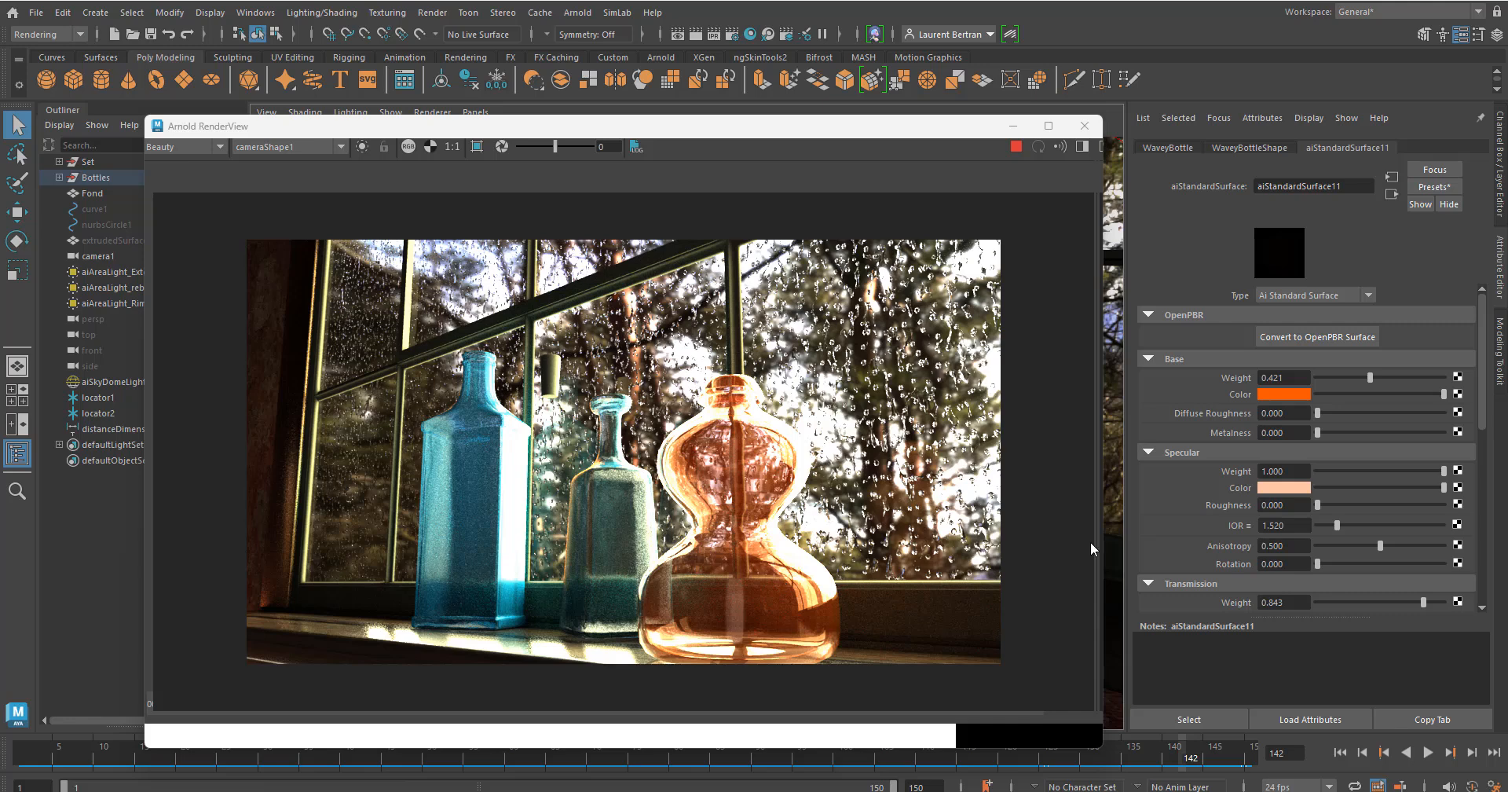
- Try specular IOR values of about 2.548 and 1 on the bottle material, and settle on 1.5
left_click(1290, 525)
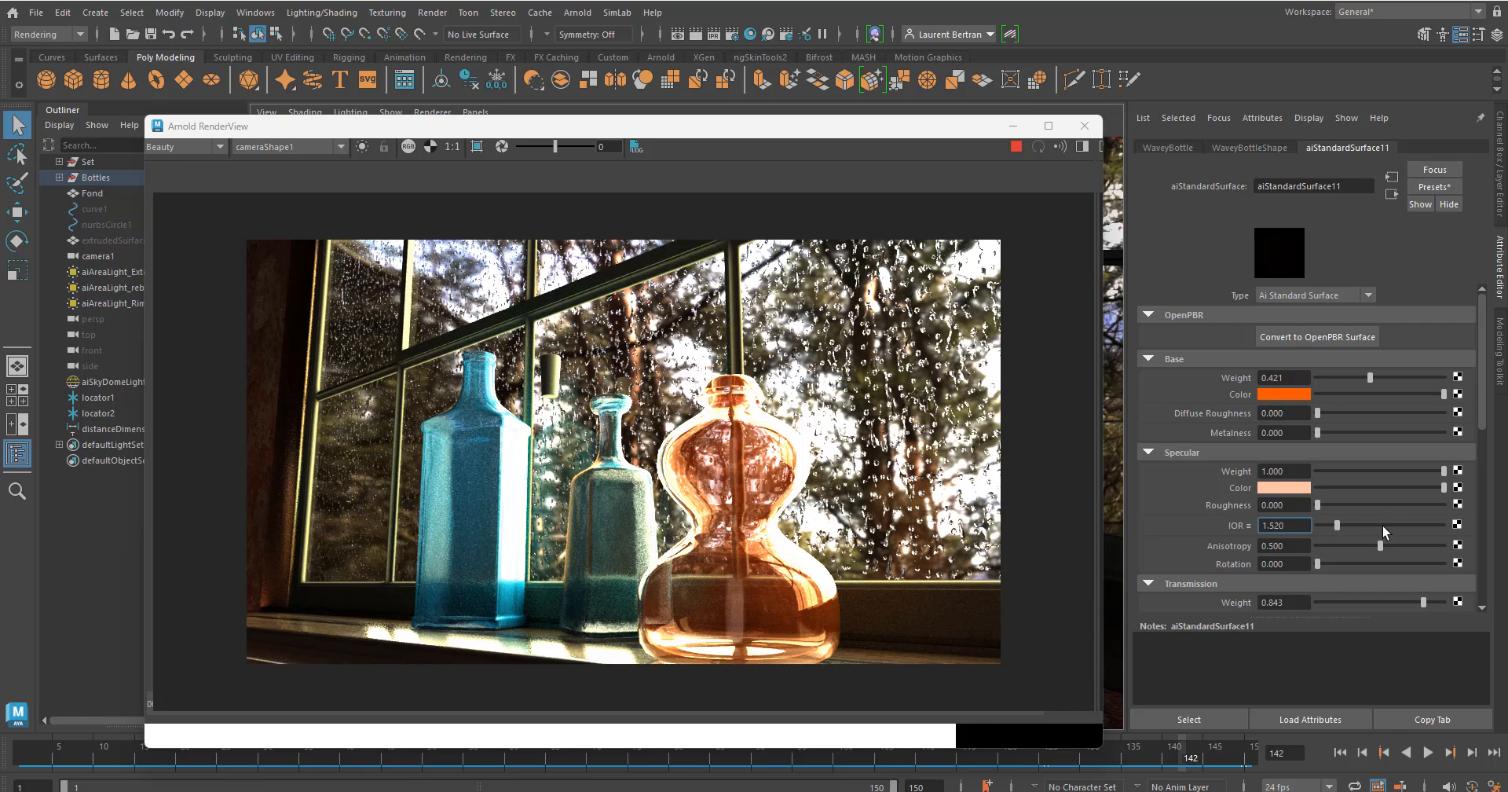
left_click_drag(1389, 522, 1350, 528)
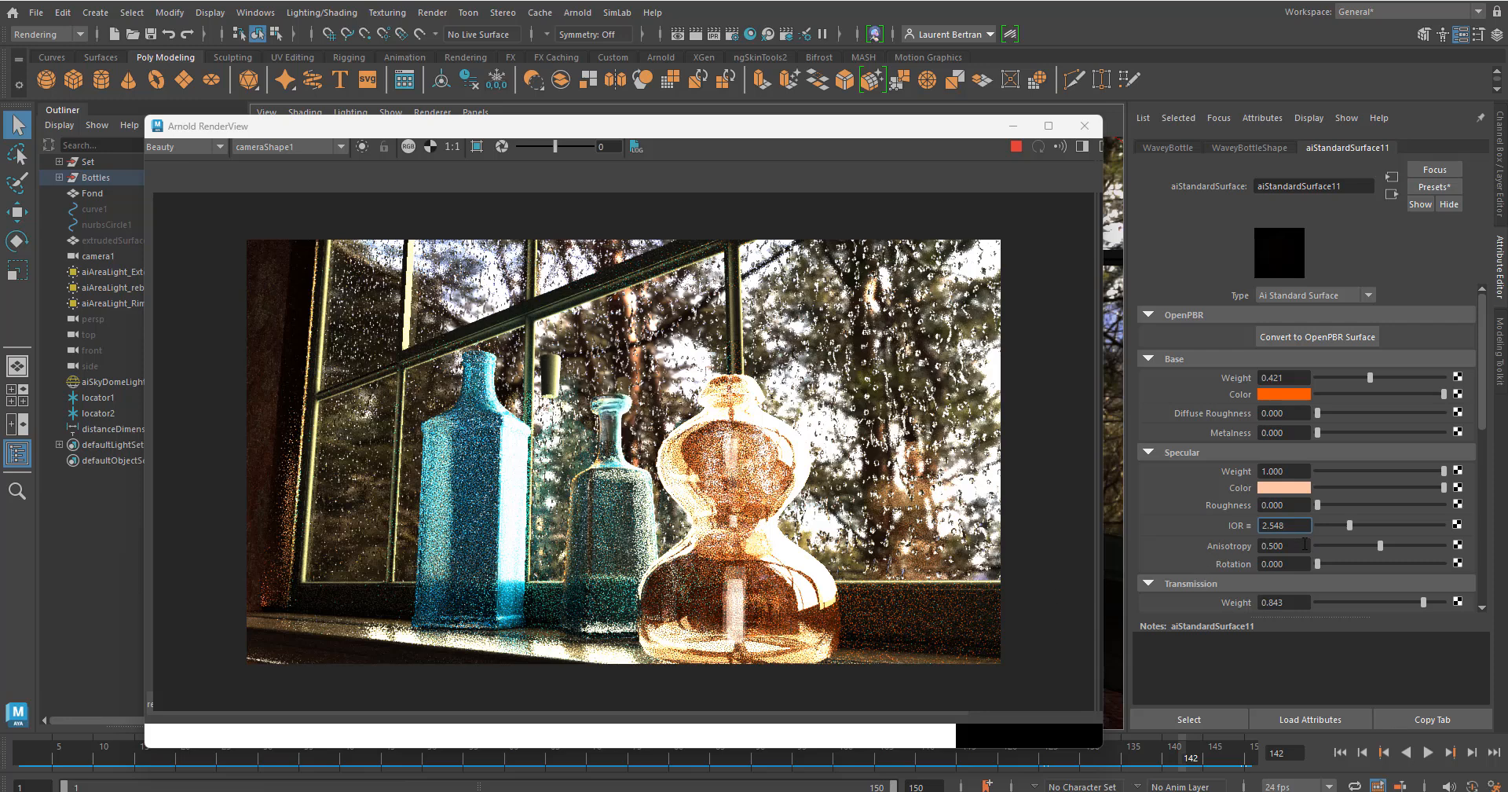
left_click_drag(1290, 525, 1249, 525)
type("1")
key("Return")
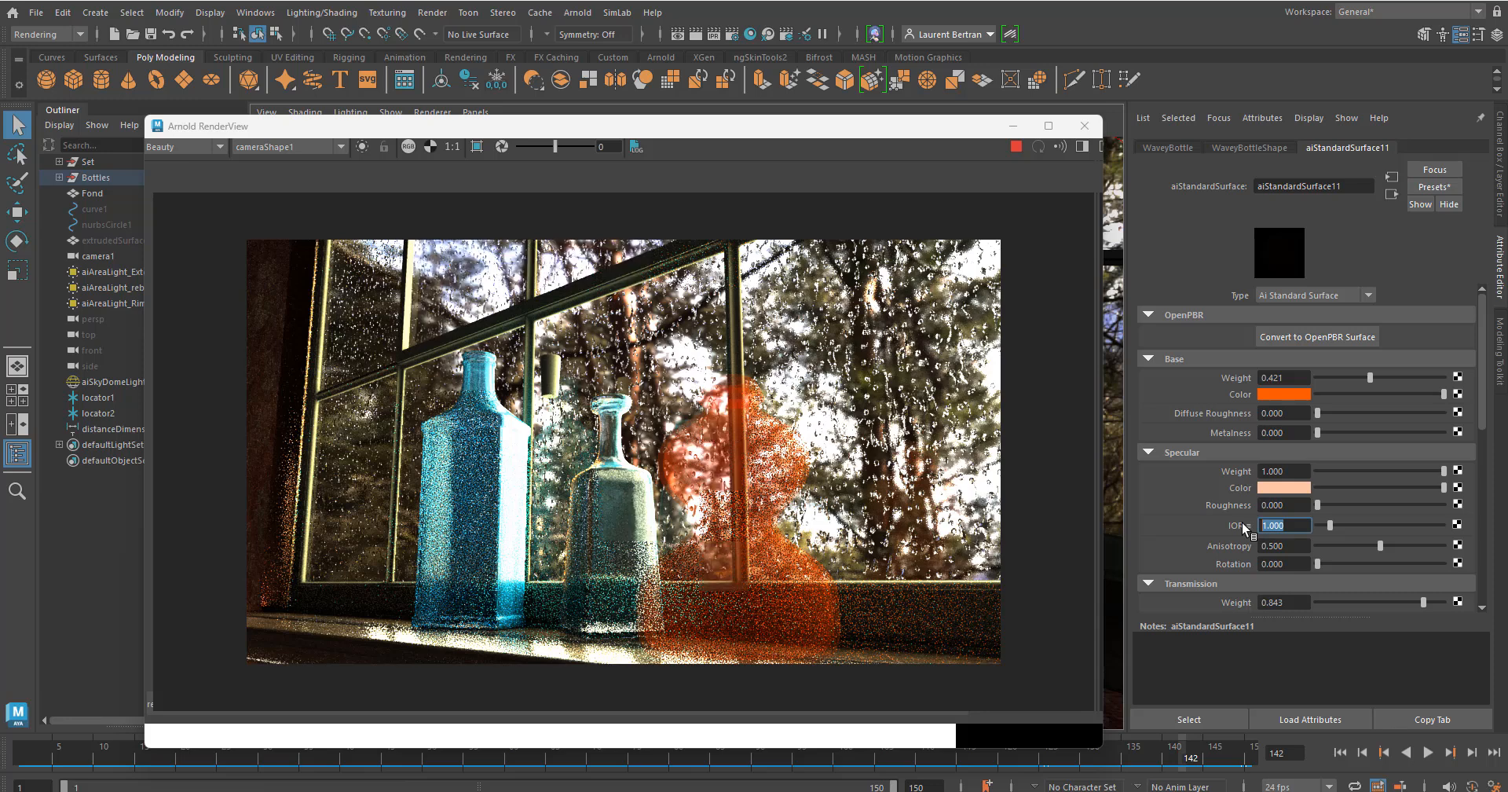
type("1.5")
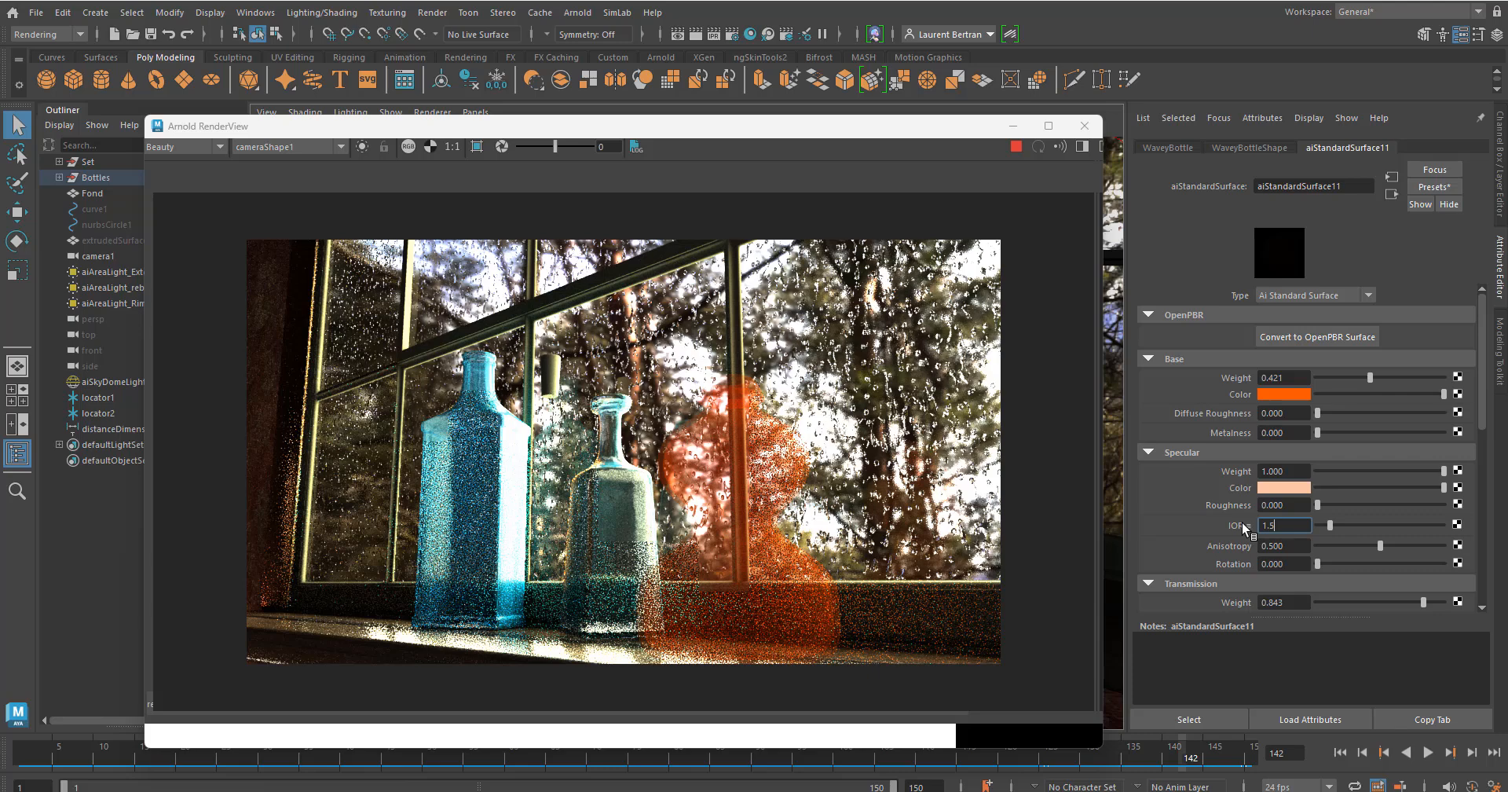
key("Return")
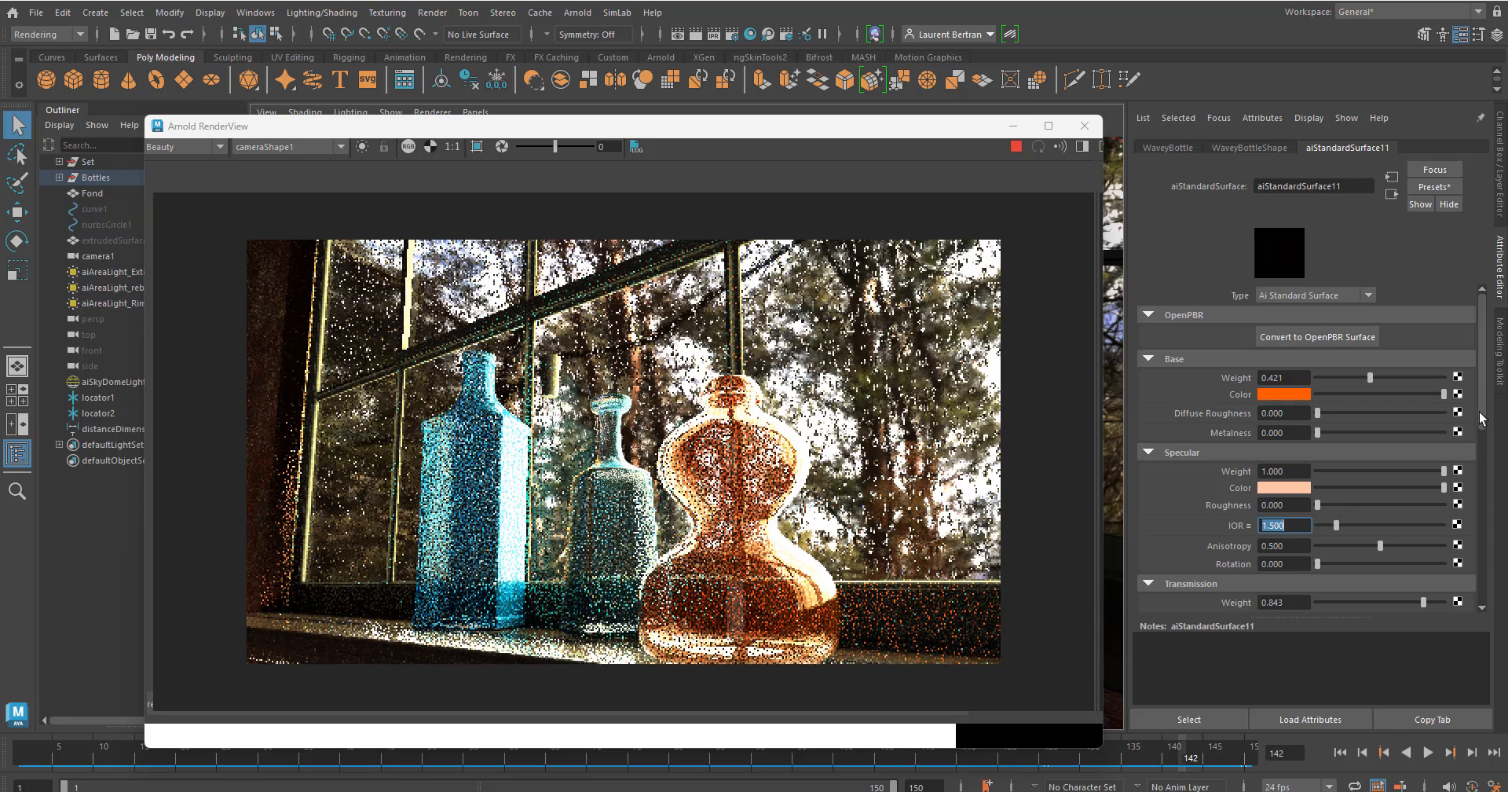
- Raise the bottle material's transmission weight to about 0.943 and its base weight to about 0.610
scroll(1485, 424, "down", 1)
scroll(1485, 425, "down", 4)
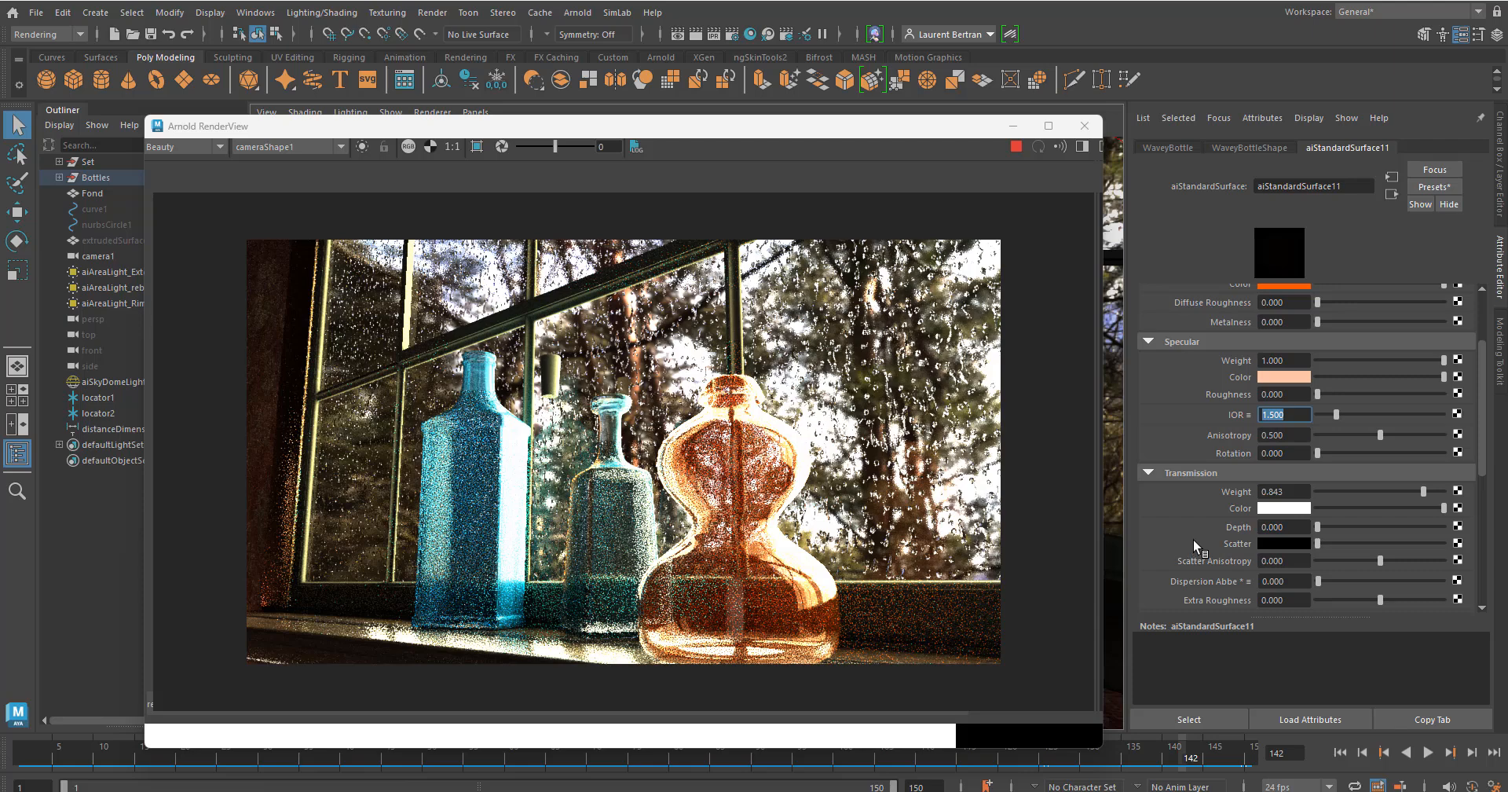
left_click(1437, 493)
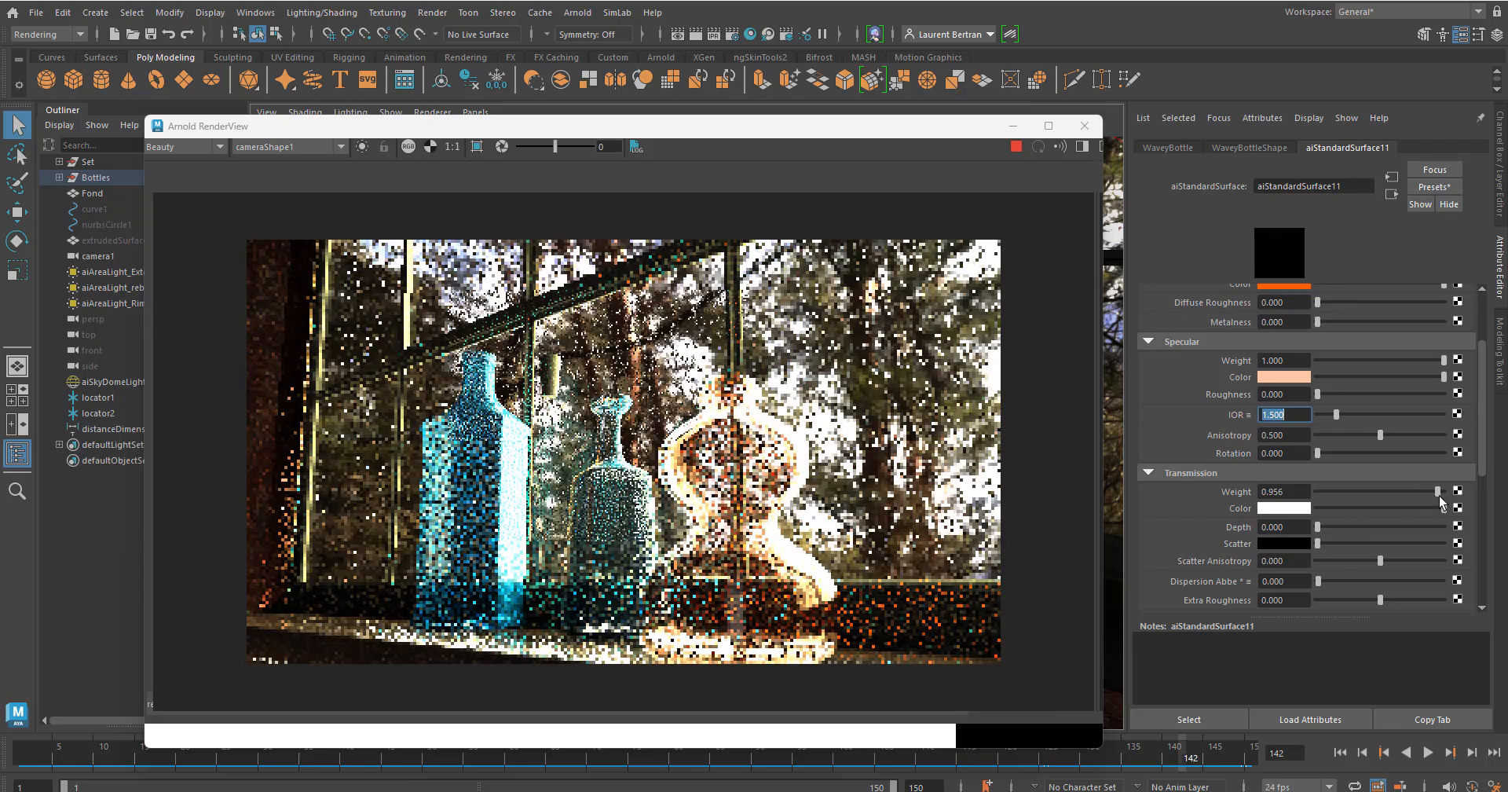
left_click_drag(1440, 495, 1434, 495)
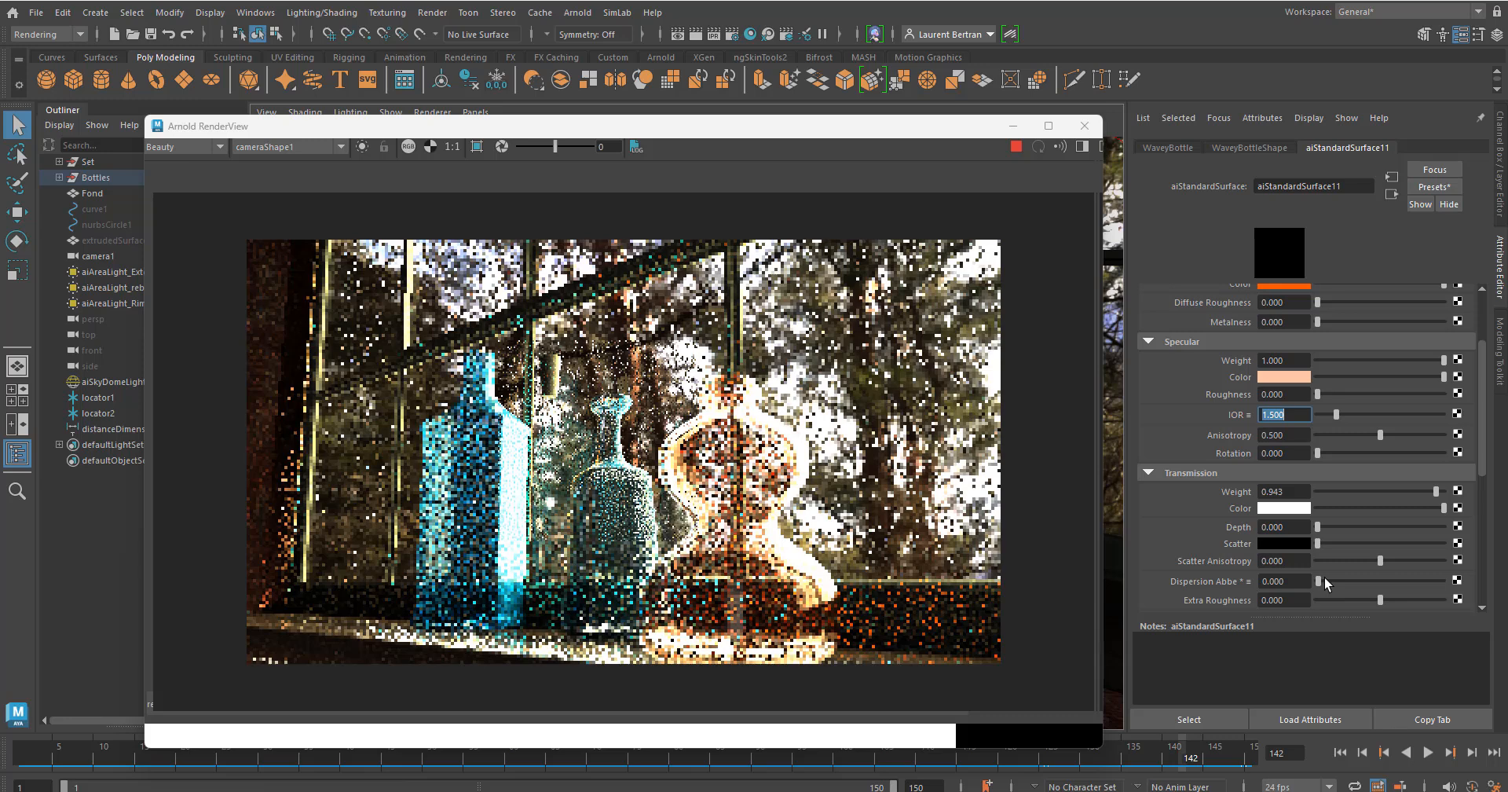
scroll(1331, 574, "up", 2)
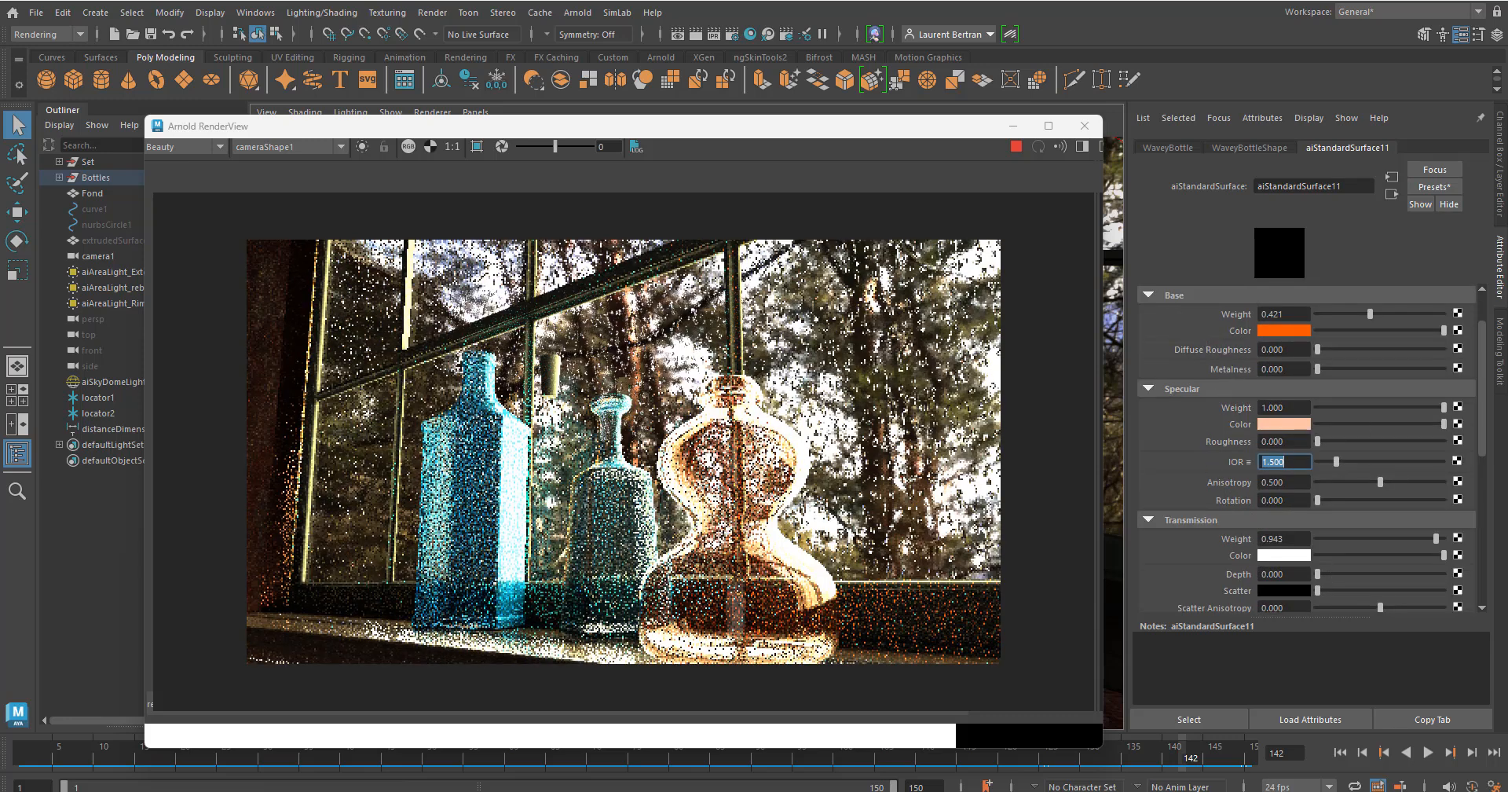
left_click(1394, 313)
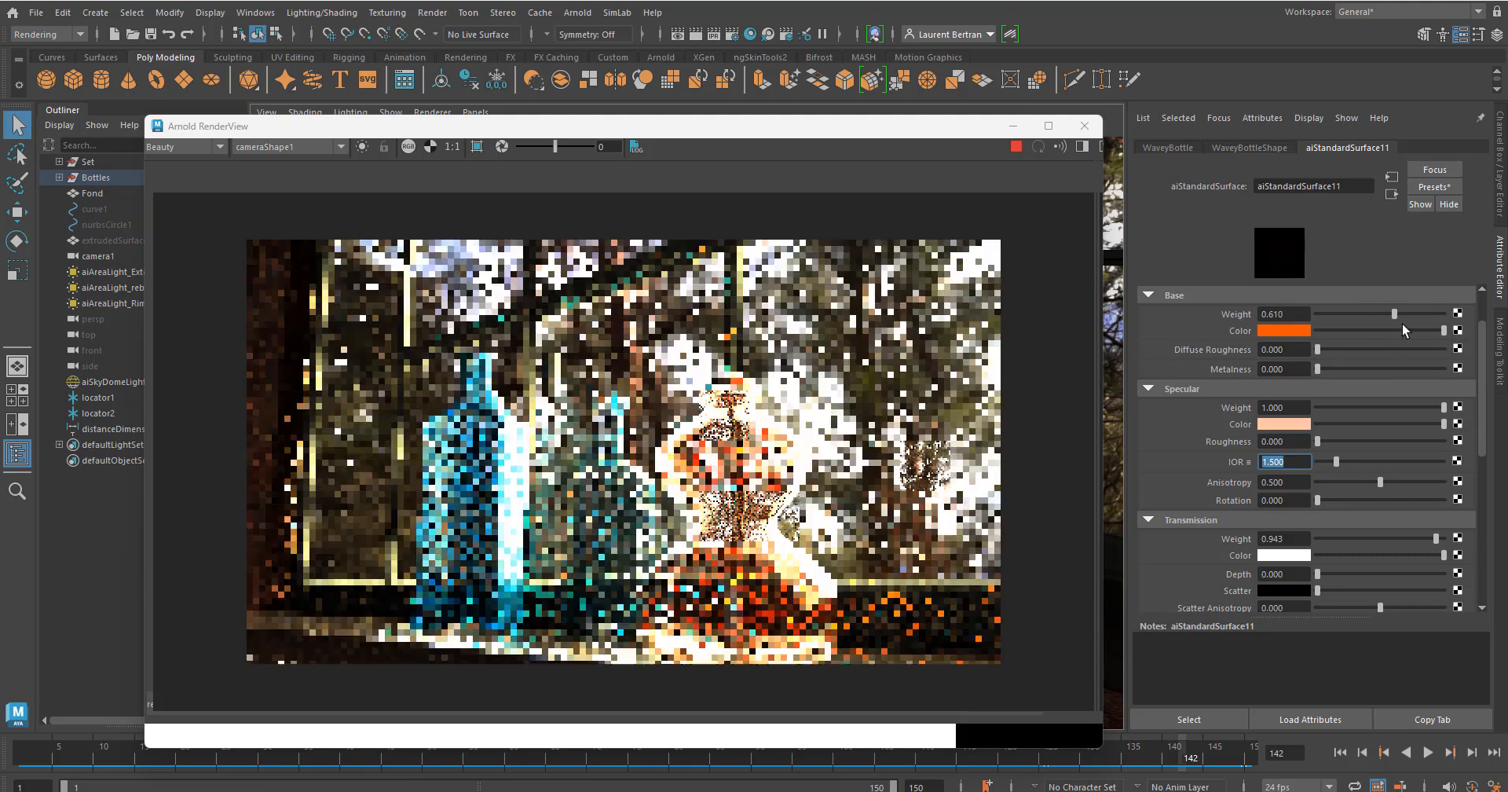
- Examine the bottle material's Specular and Transmission attributes against the refining render, including transmission color, scatter, shadow density and dielectric priority
left_click_drag(1475, 416, 1484, 462)
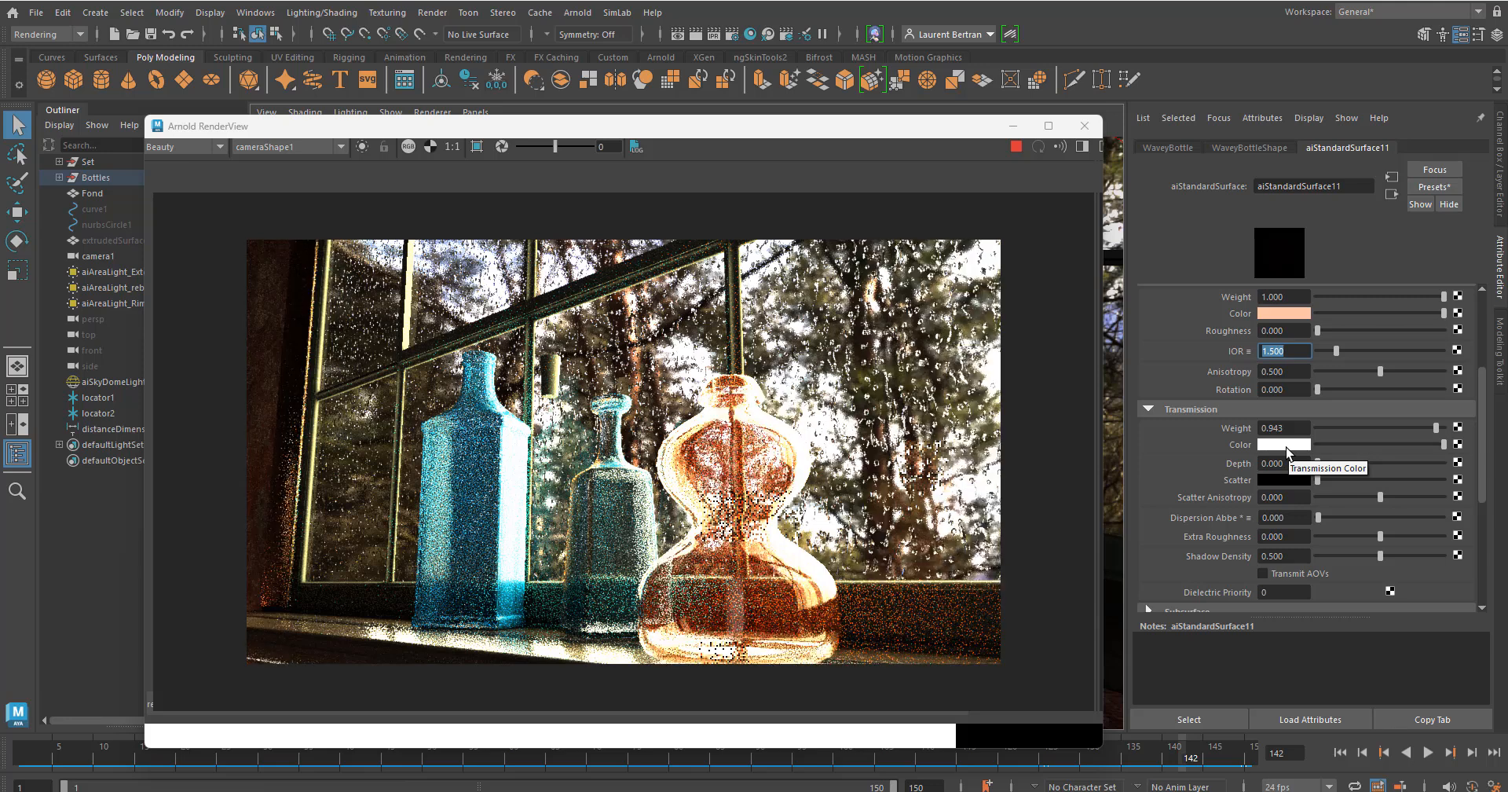
scroll(1272, 393, "up", 2)
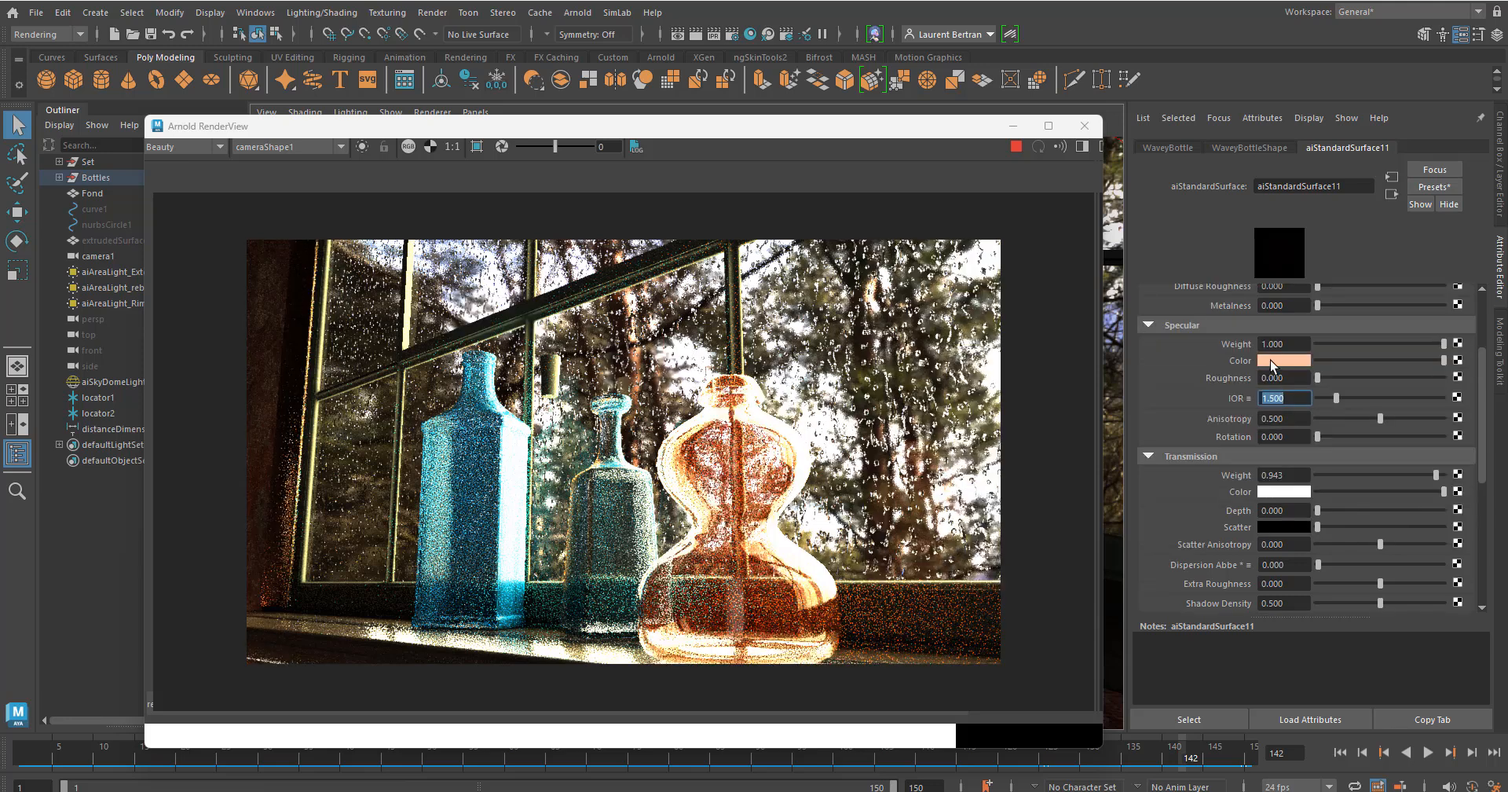
left_click(1288, 492)
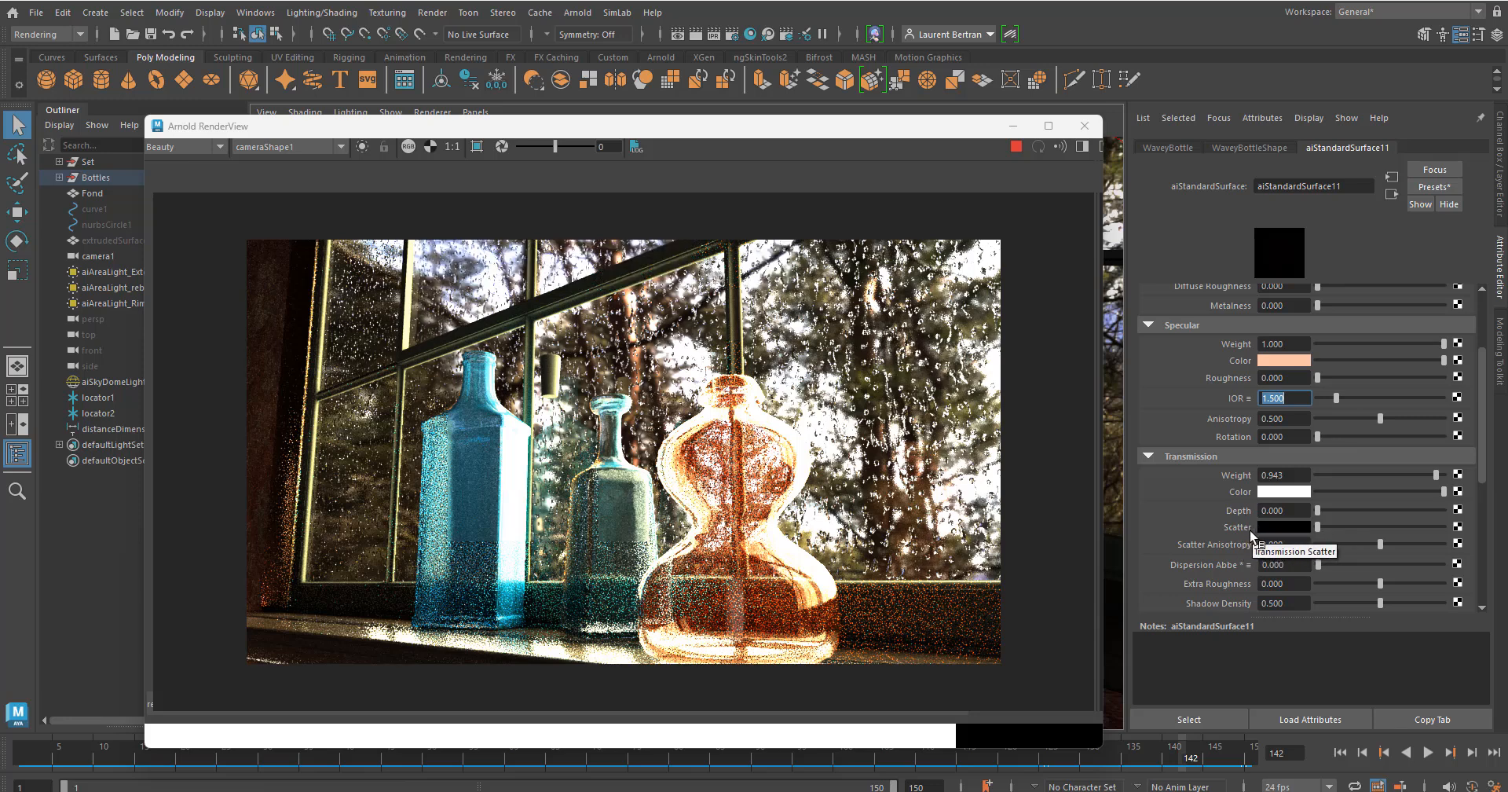
scroll(1251, 532, "down", 3)
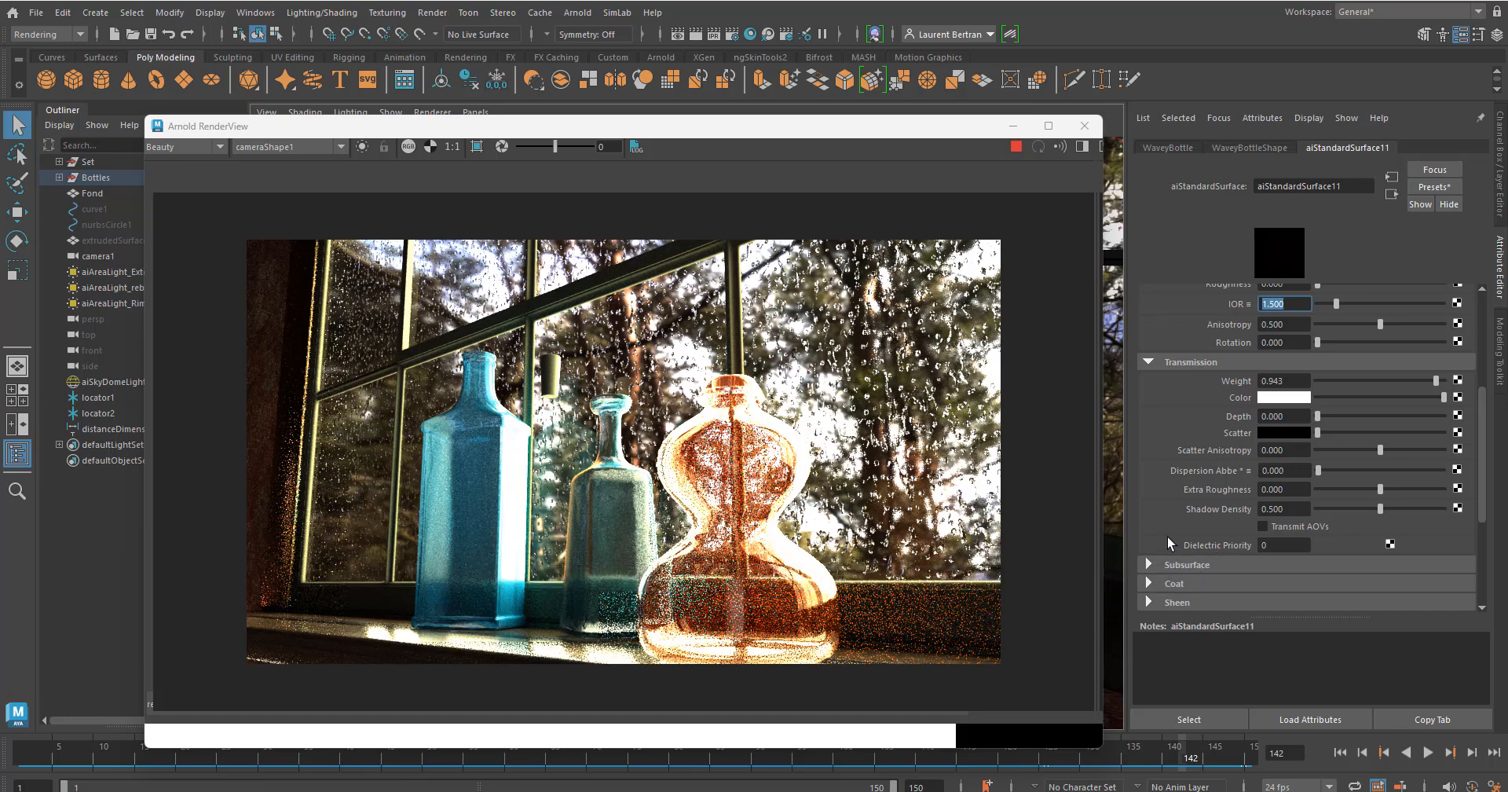
scroll(1167, 536, "up", 3)
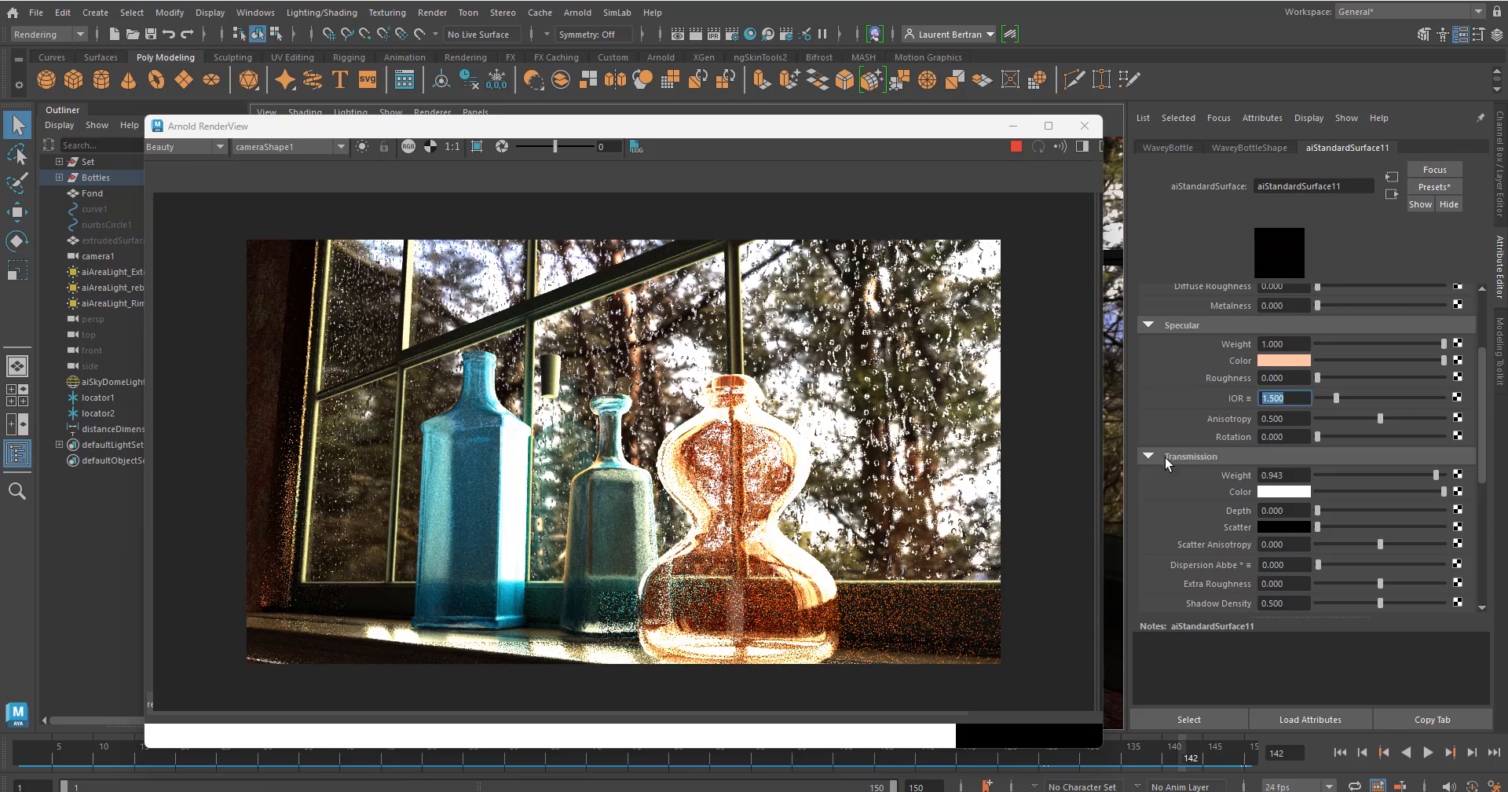
scroll(1172, 569, "down", 2)
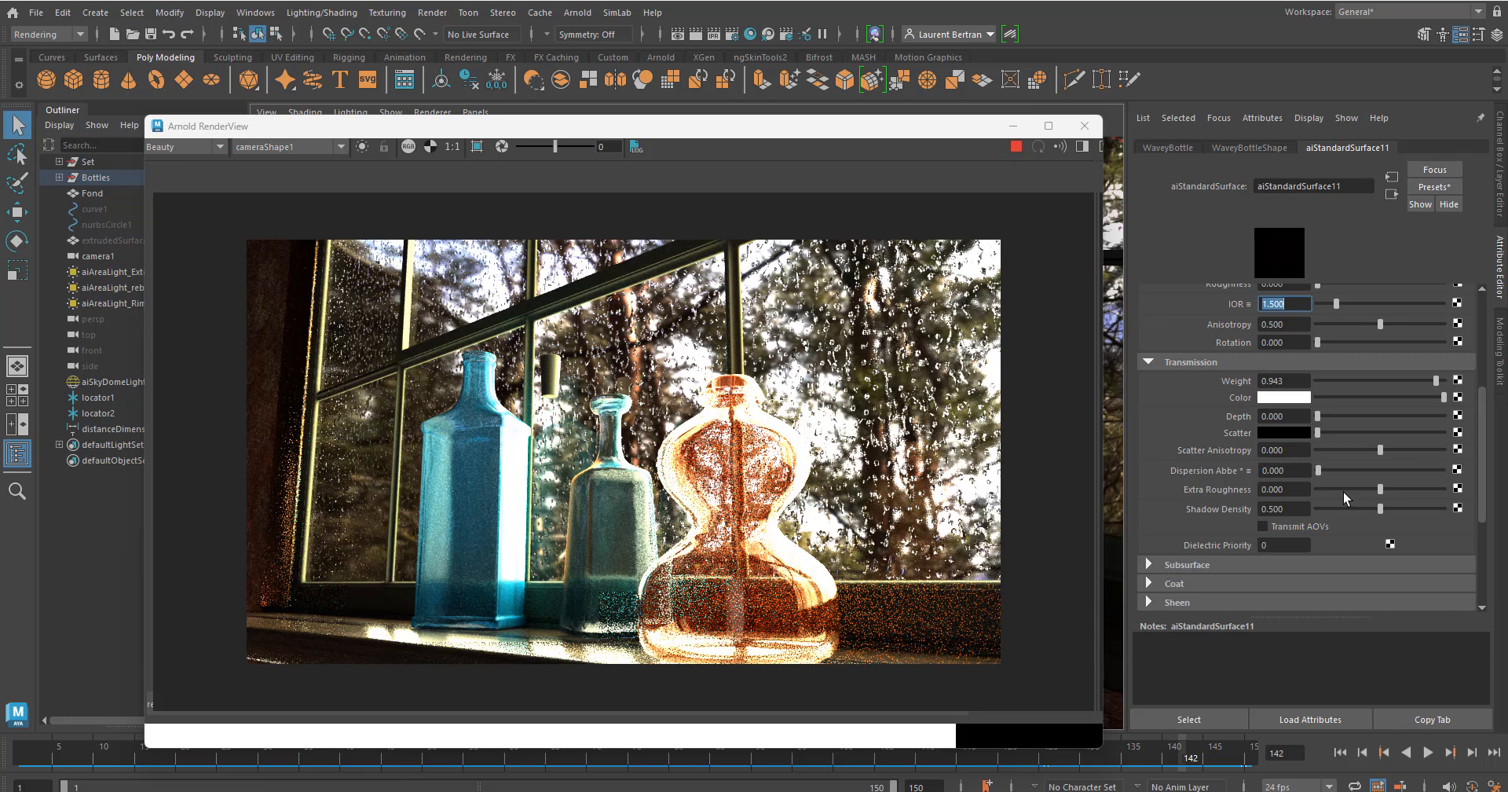
scroll(1344, 492, "up", 2)
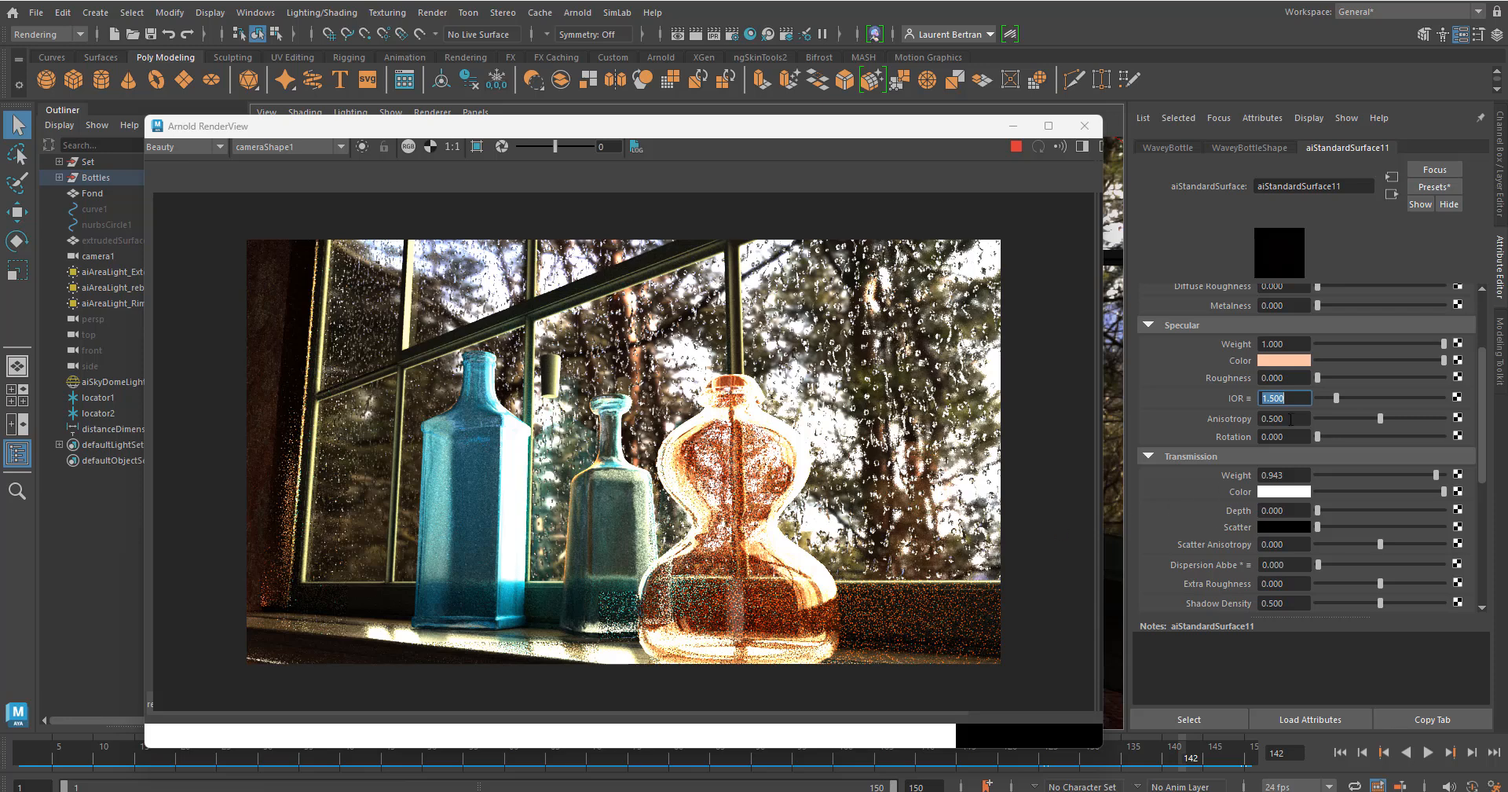
scroll(1290, 418, "up", 2)
scroll(1302, 441, "down", 4)
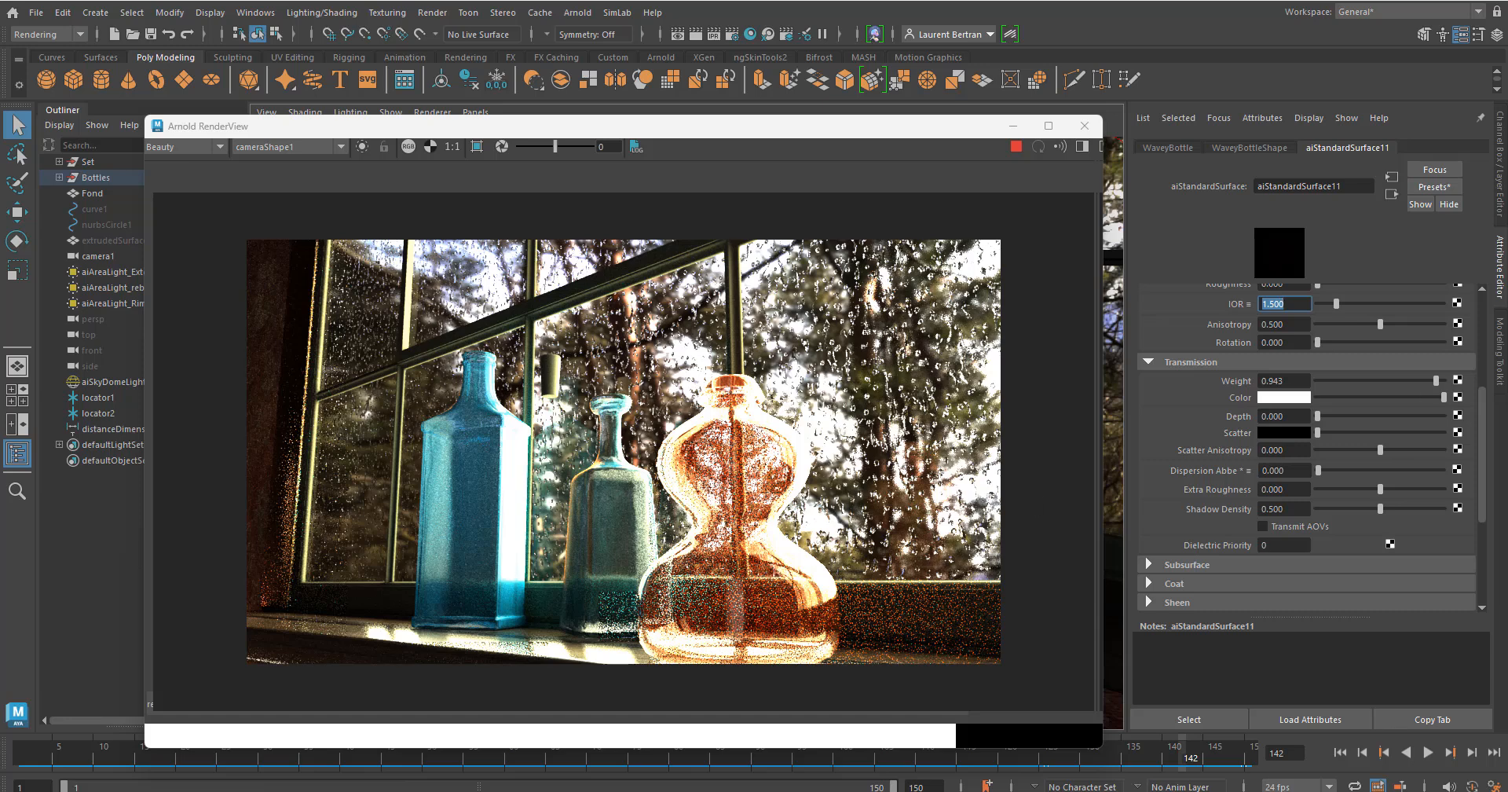
left_click_drag(1507, 157, 1507, 126)
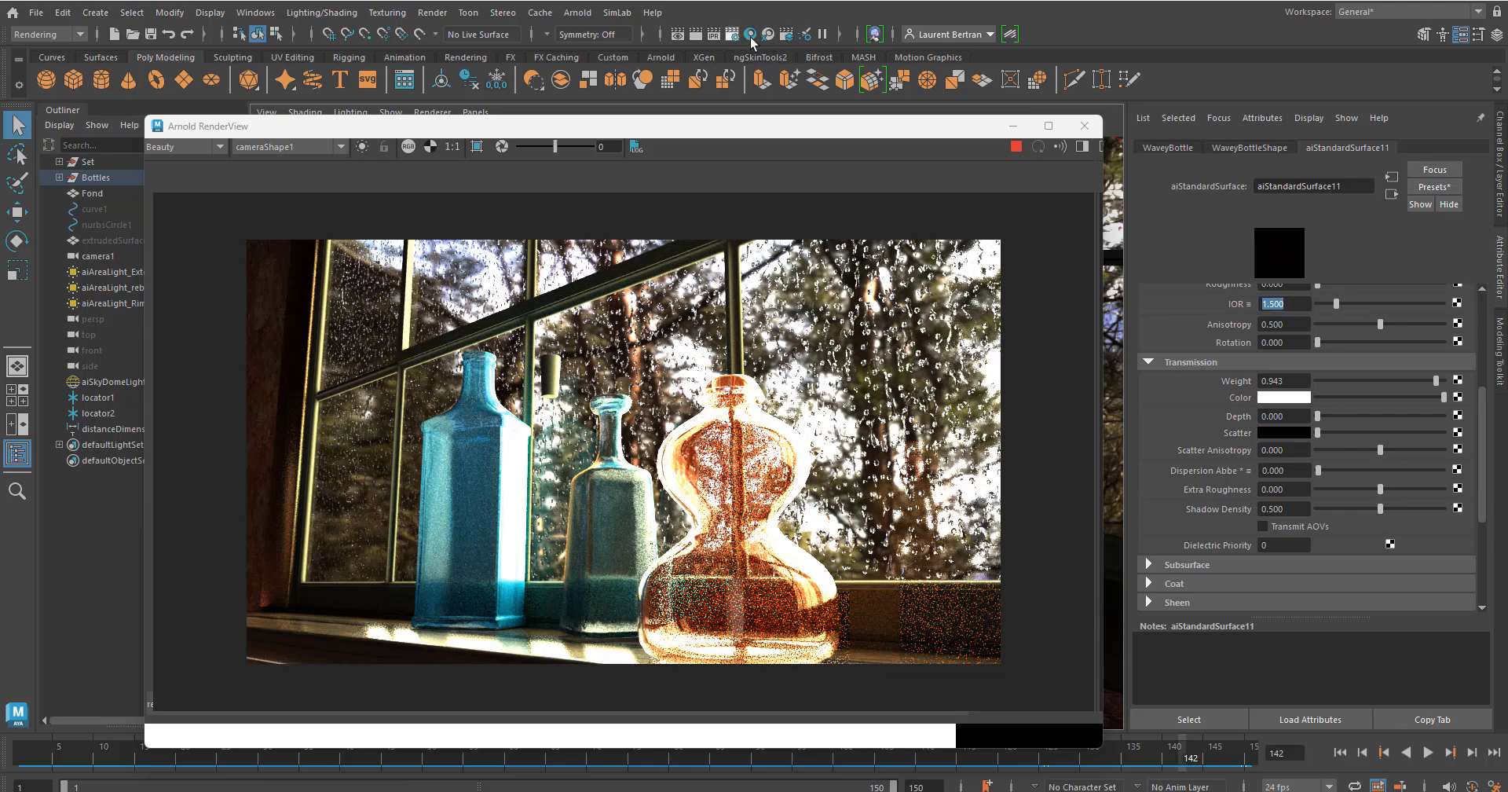
- Open the Arnold render settings beside the render and review the transmission samples and the total, specular and transmission ray depths
left_click_drag(1507, 110, 1013, 86)
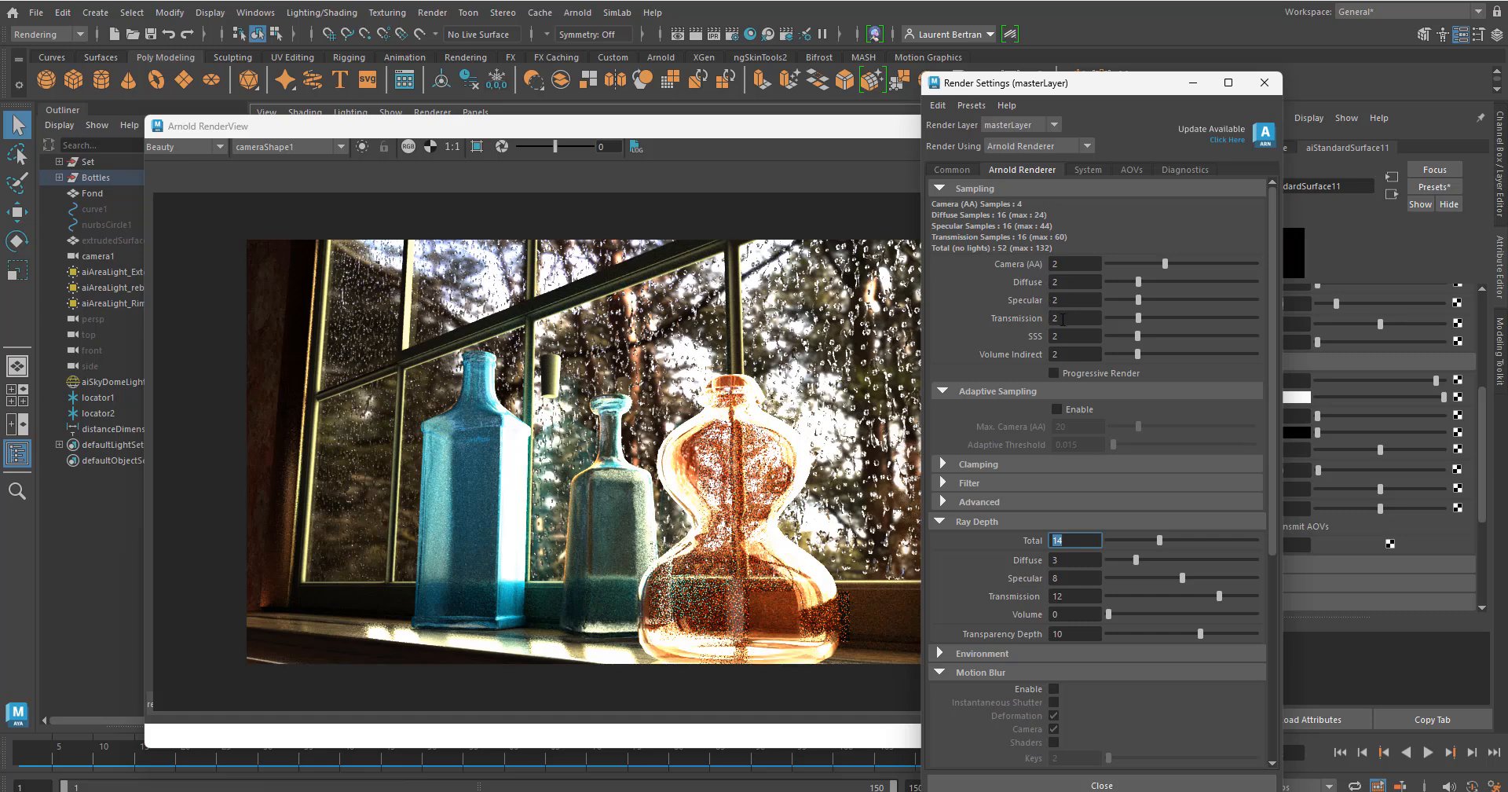
left_click(1063, 318)
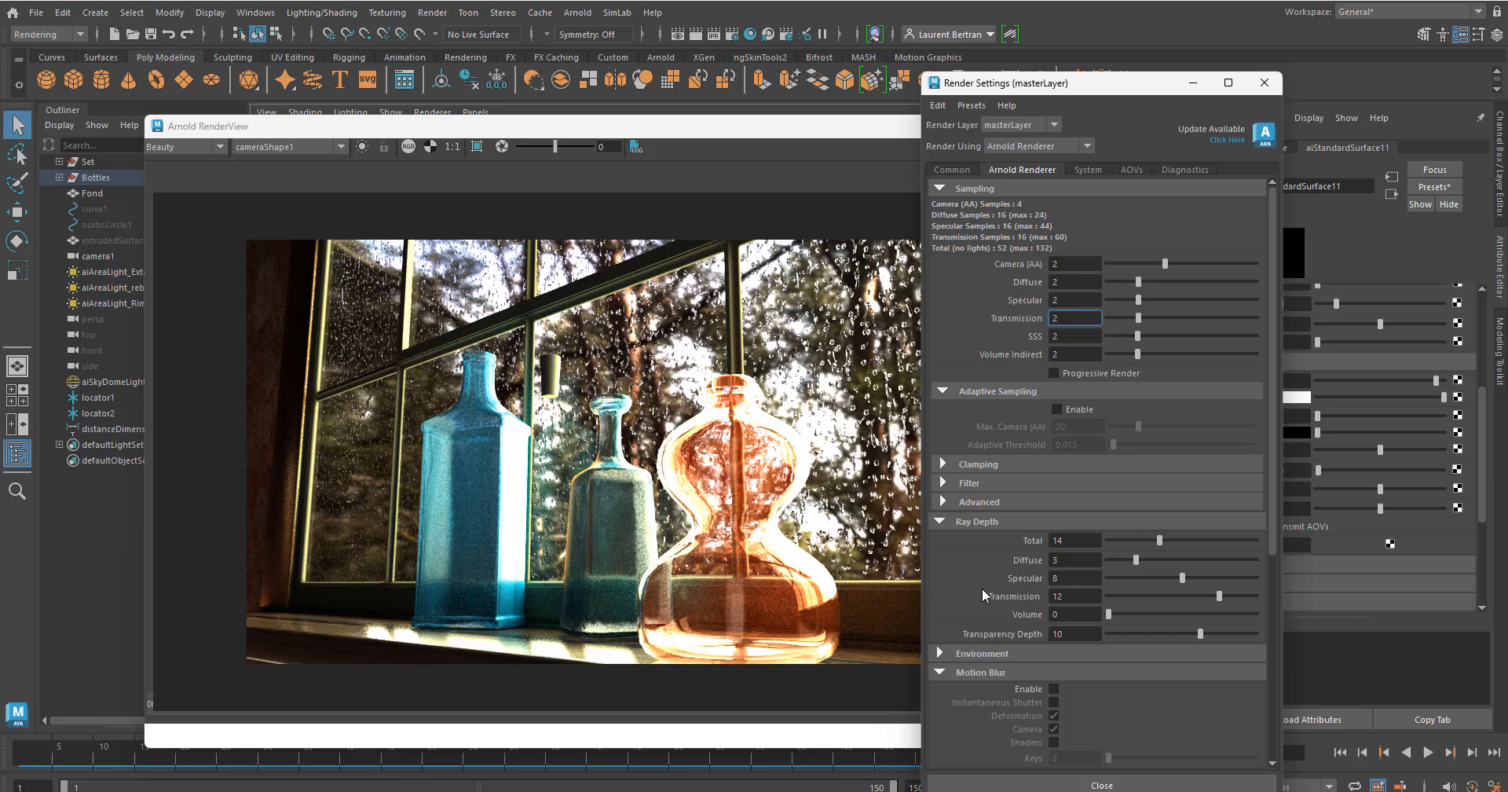
left_click(1076, 600)
left_click(1073, 579)
key("shift+Tab")
left_click(1075, 542)
left_click_drag(1124, 96, 1095, 117)
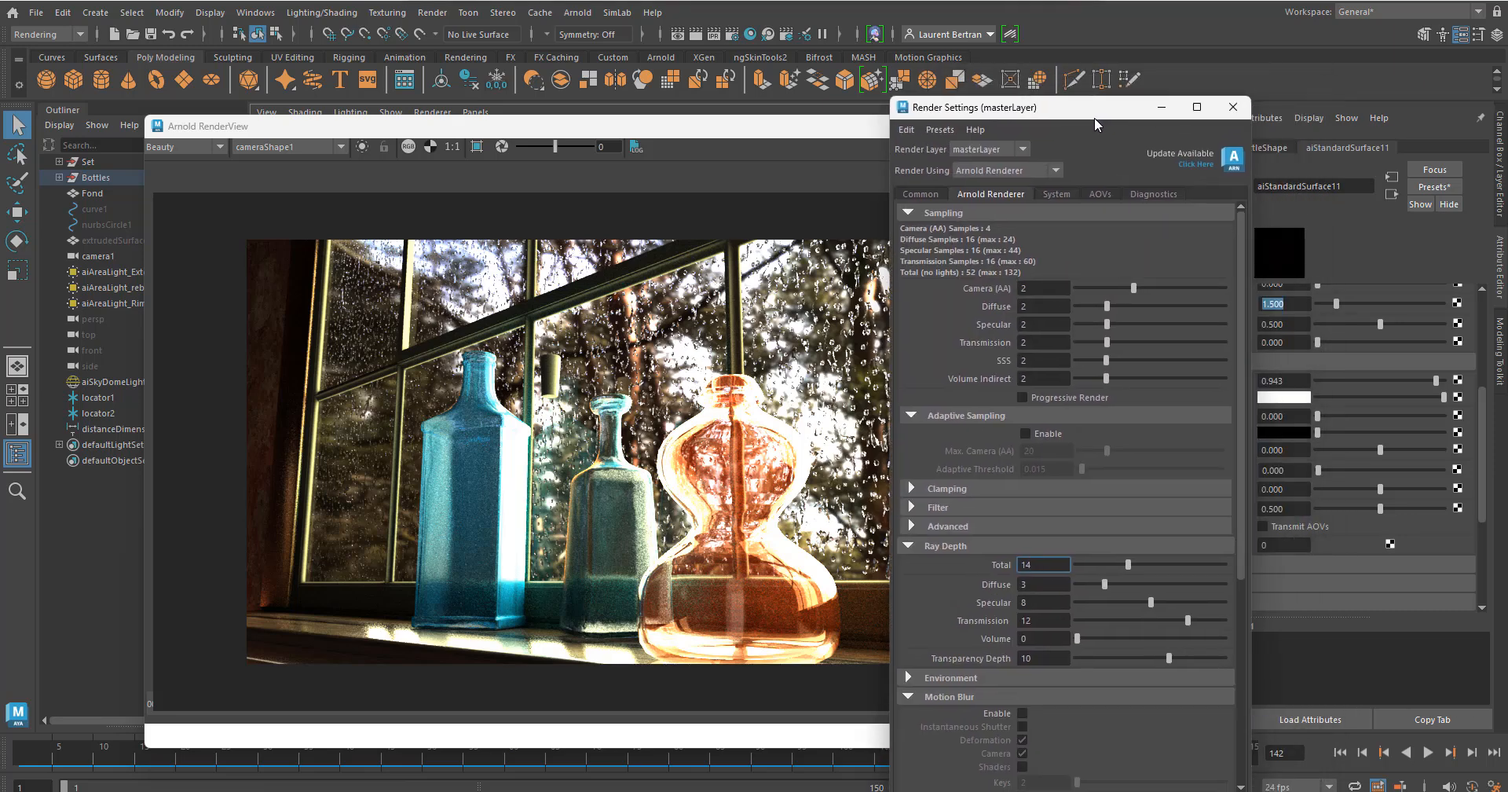
- Set the Camera (AA), Specular and Transmission samples to 3 each in the Arnold render settings
left_click(1035, 288)
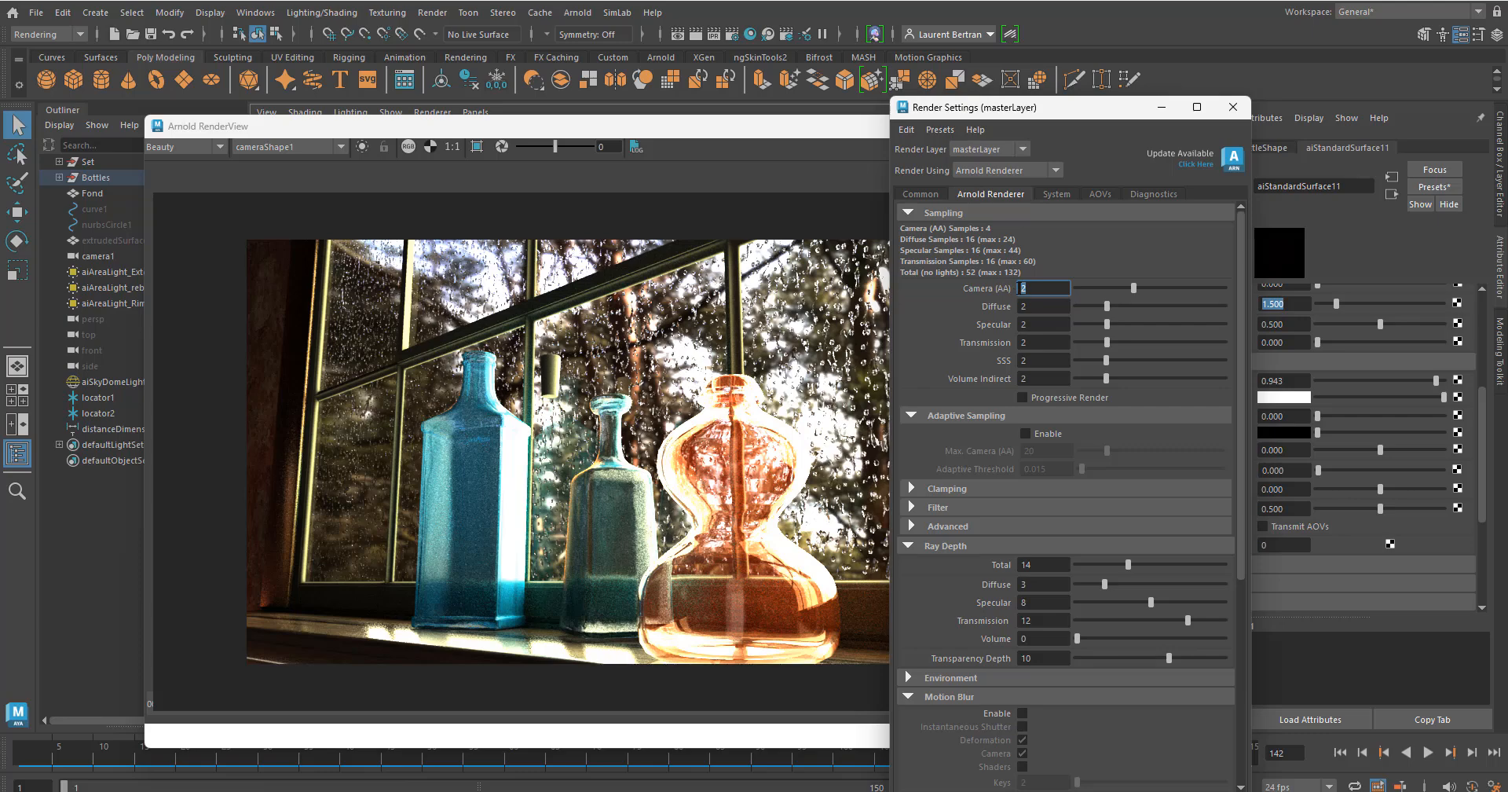
type("3")
left_click(1033, 322)
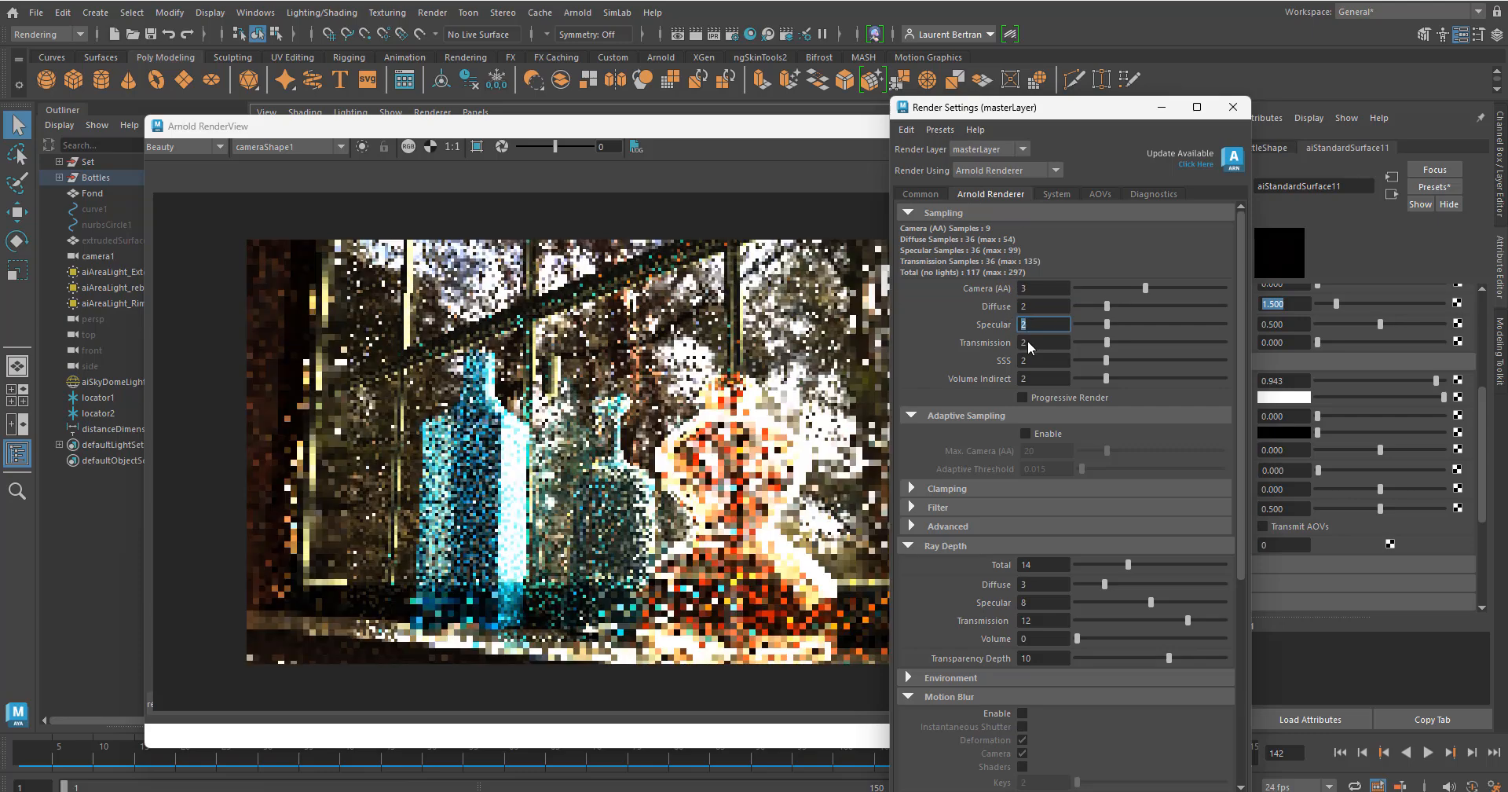
type("3")
left_click(1036, 344)
type("3")
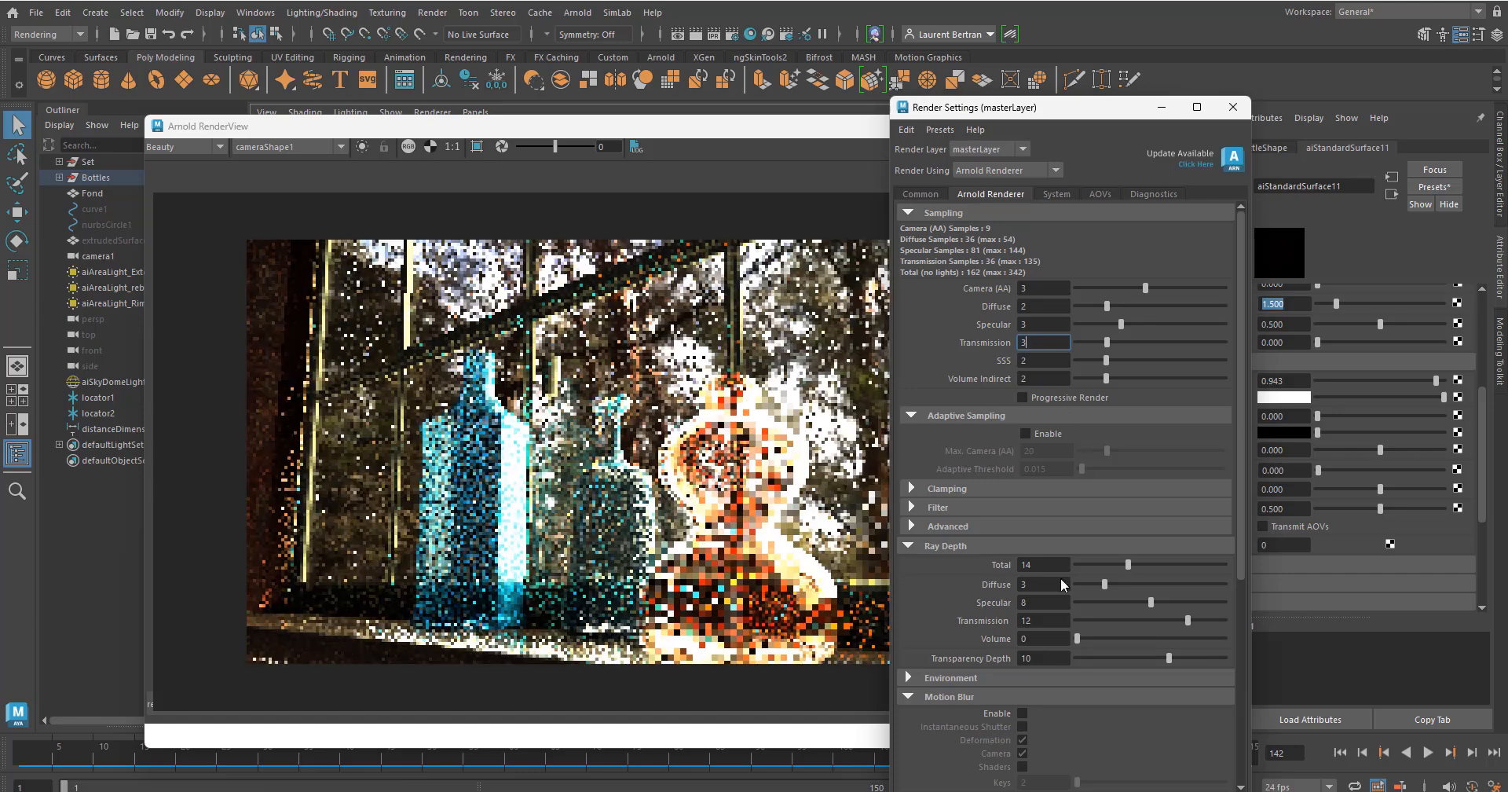
- Set the total ray depth to 23 in the Arnold render settings
left_click(1037, 565)
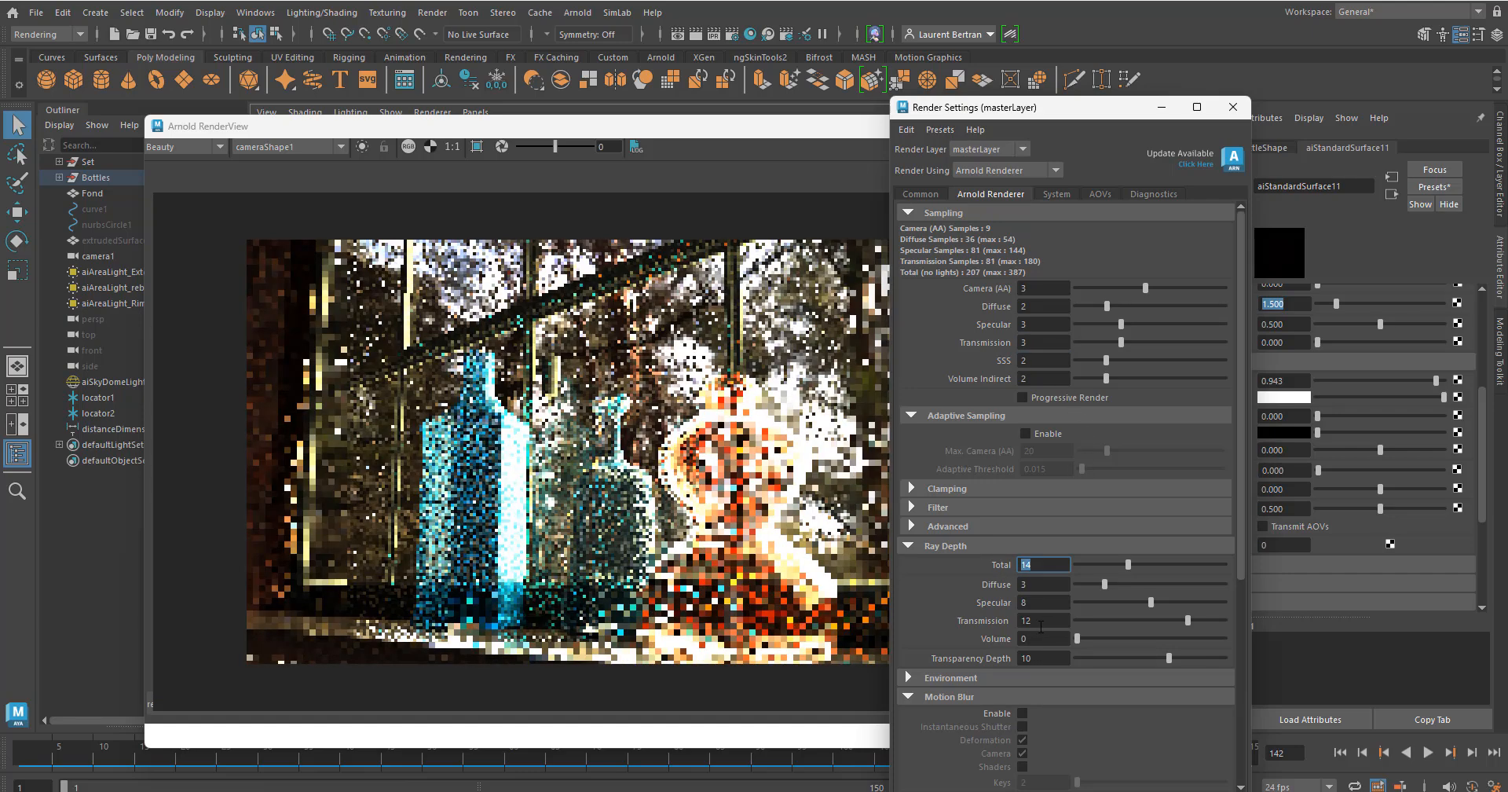
type("2")
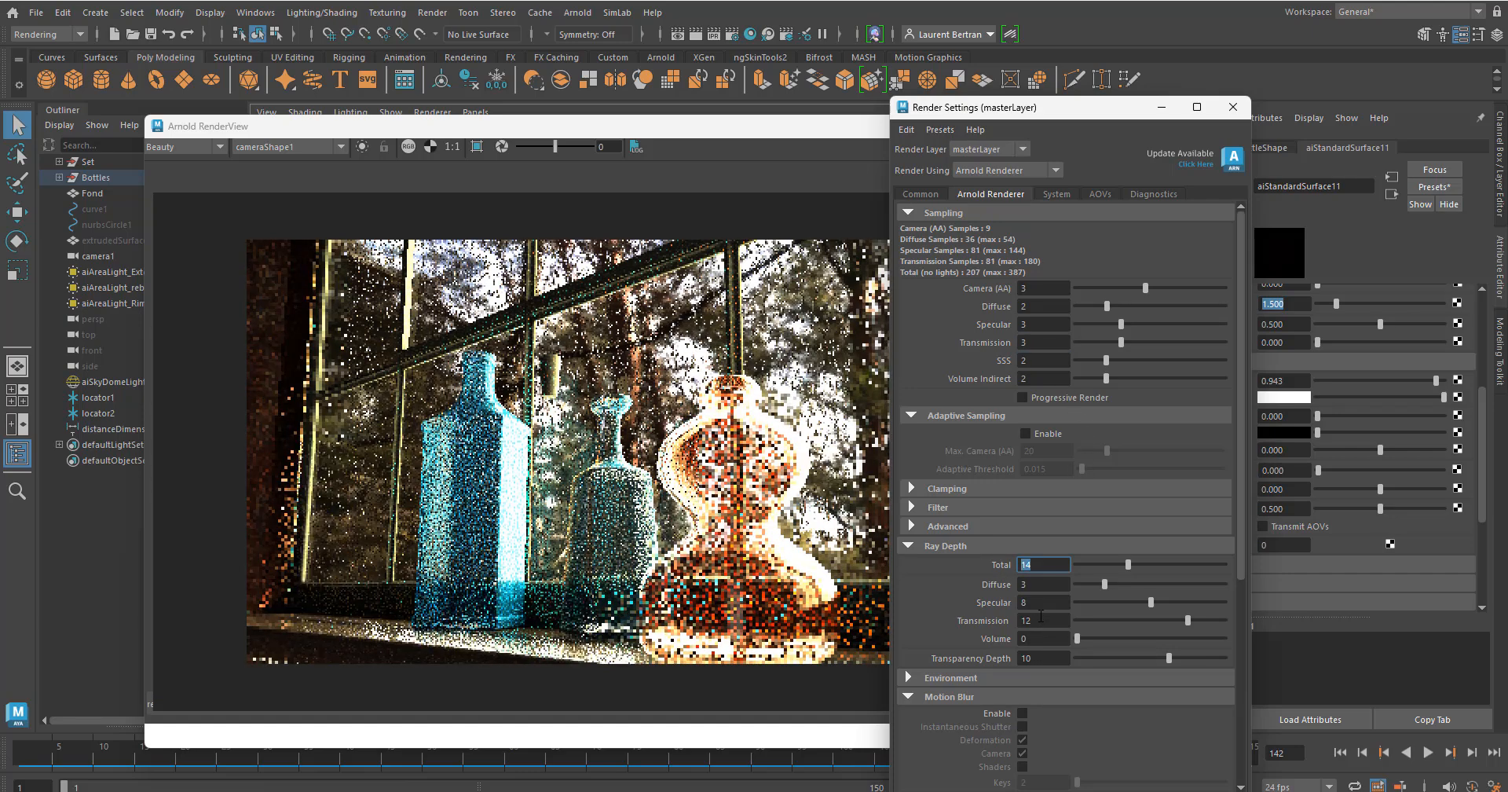
type("3")
key("Return")
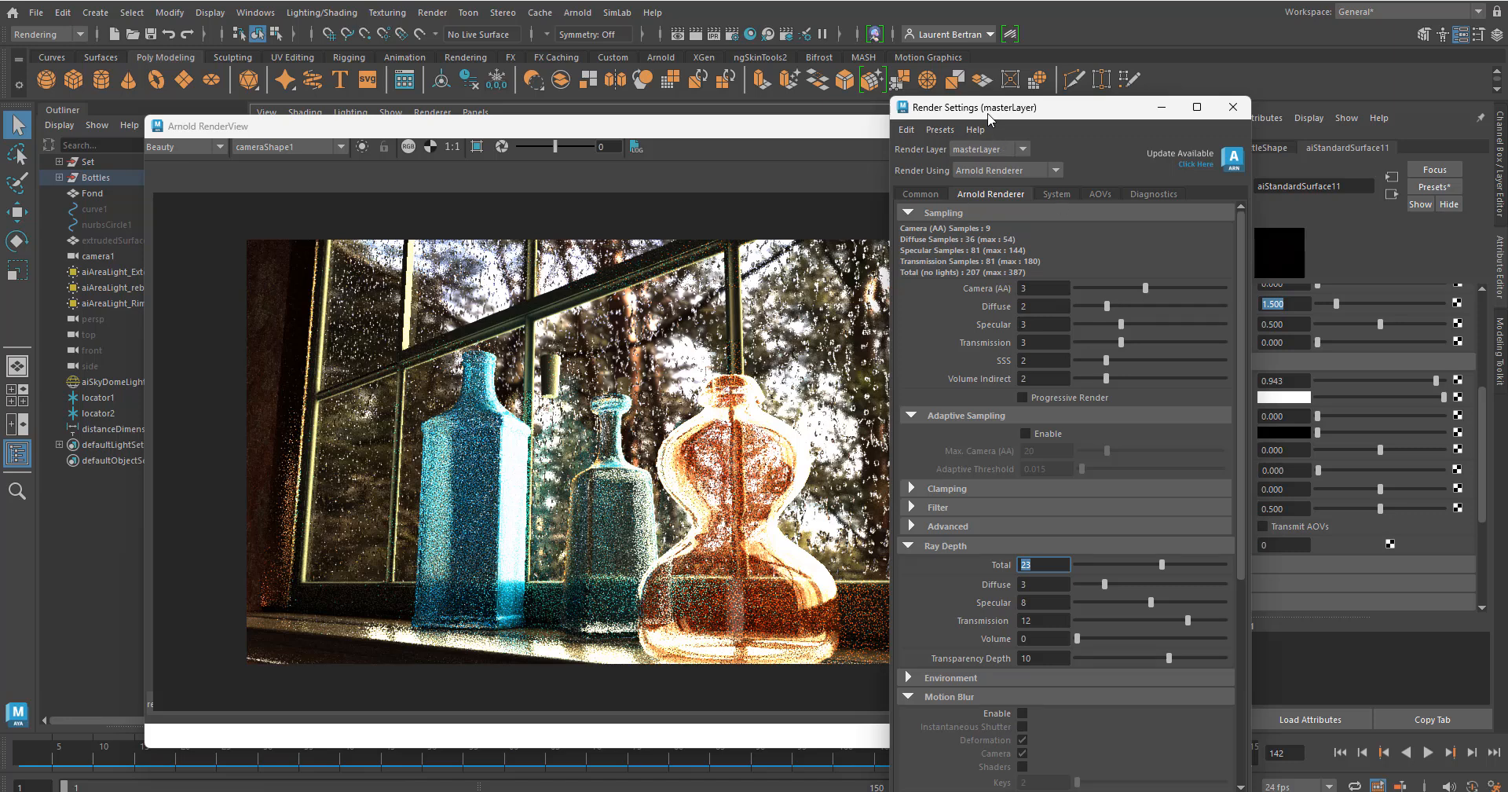
- Switch to the photo viewer to examine bouteille_render.jpg, and return to Maya's render settings with the total ray depth opened for editing
mouse_move(987, 115)
left_mouse_down()
mouse_move(1181, 131)
mouse_move(1196, 161)
mouse_move(1047, 149)
mouse_move(1006, 100)
left_mouse_up()
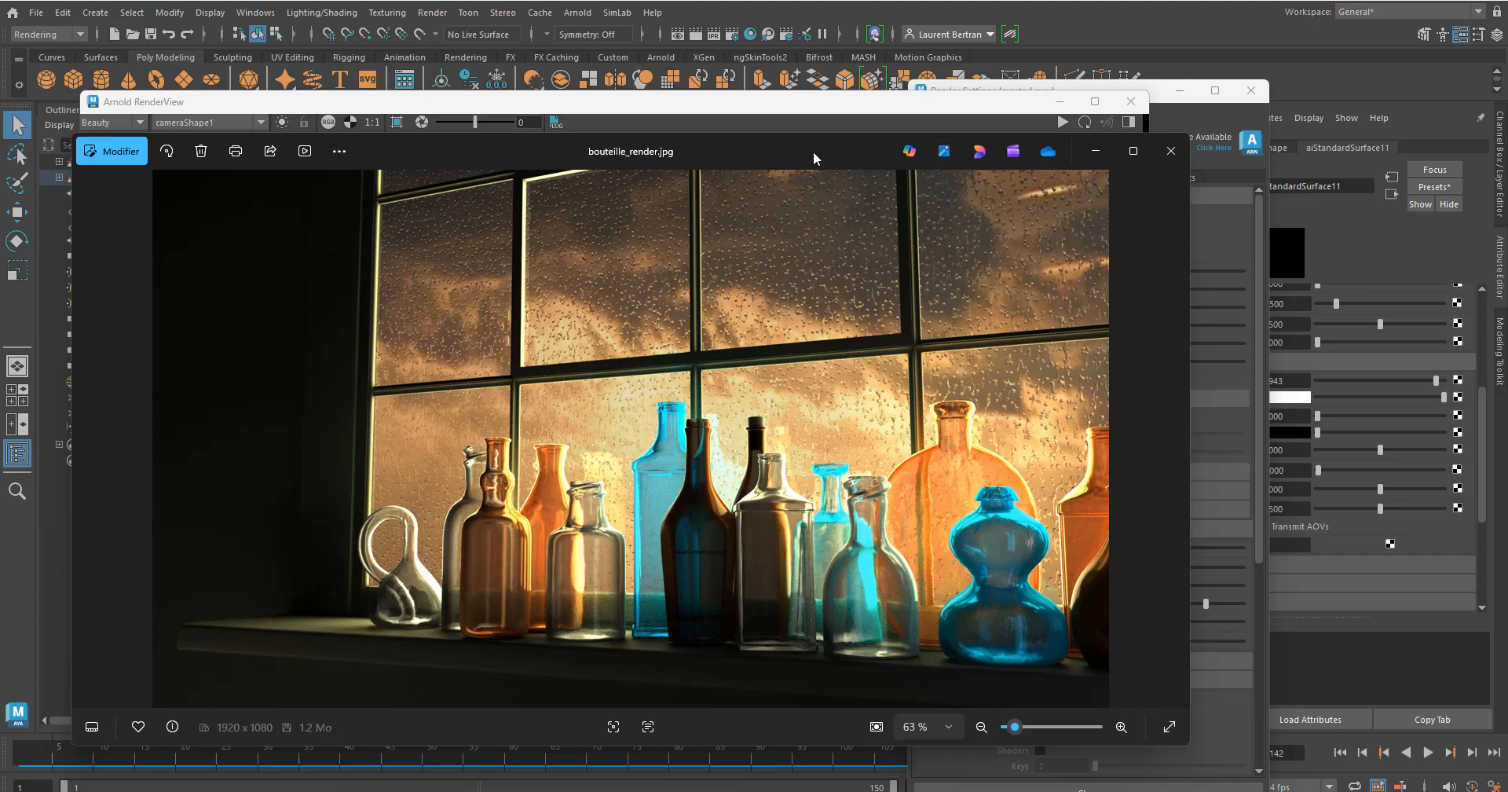
left_click_drag(814, 151, 755, 157)
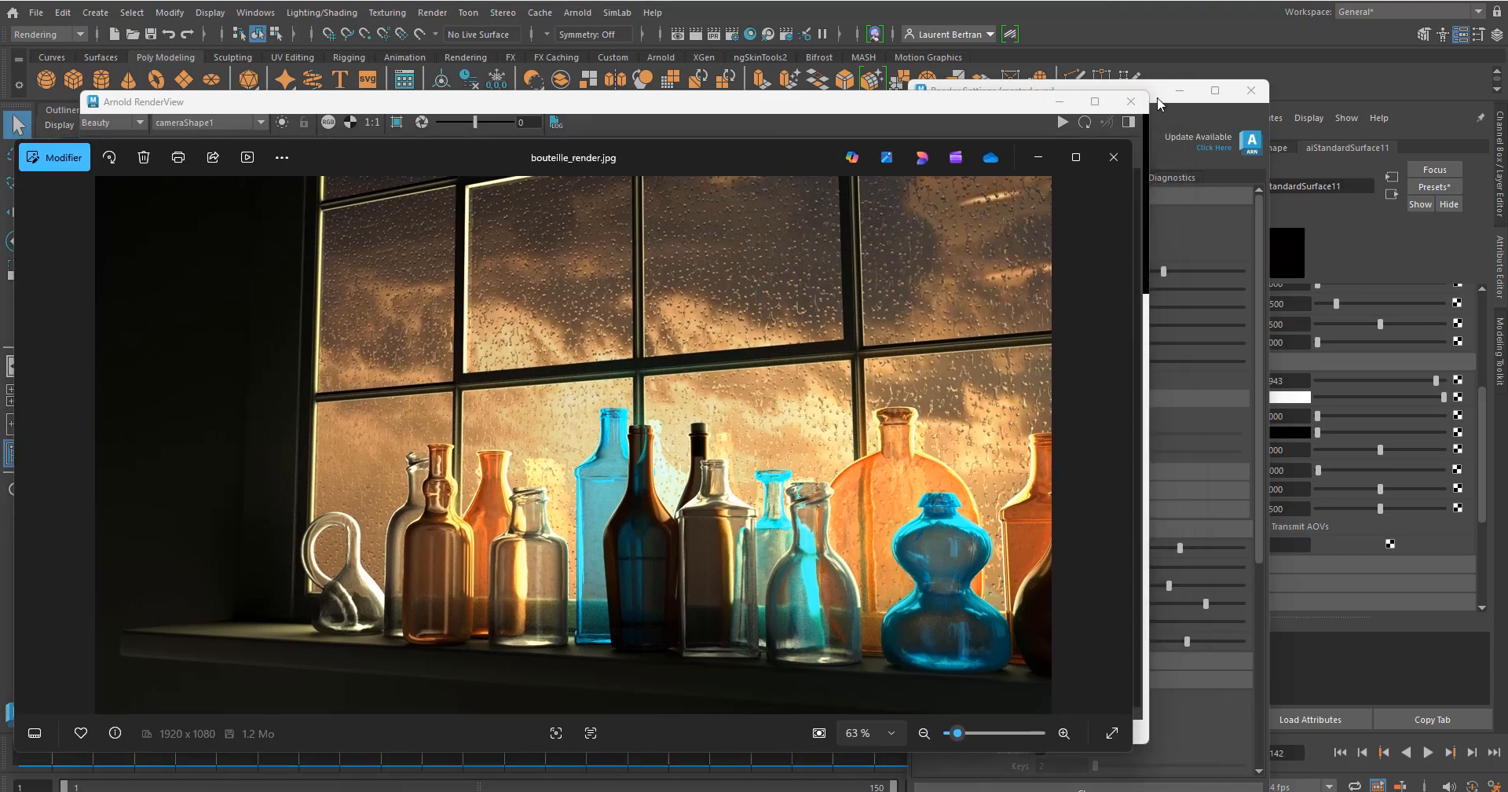
left_click(1158, 100)
left_click_drag(1158, 90, 1215, 87)
double_click(1111, 542)
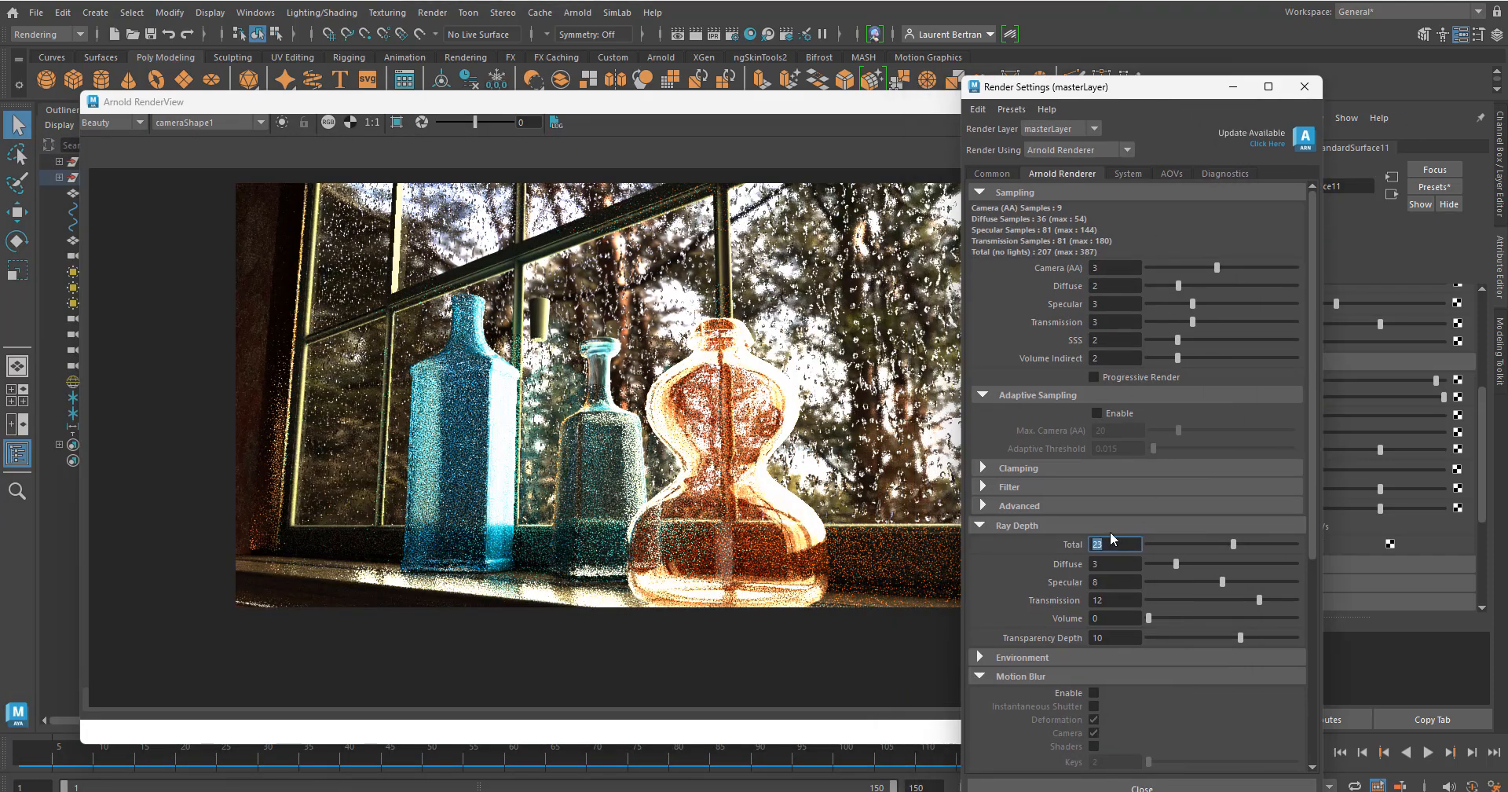